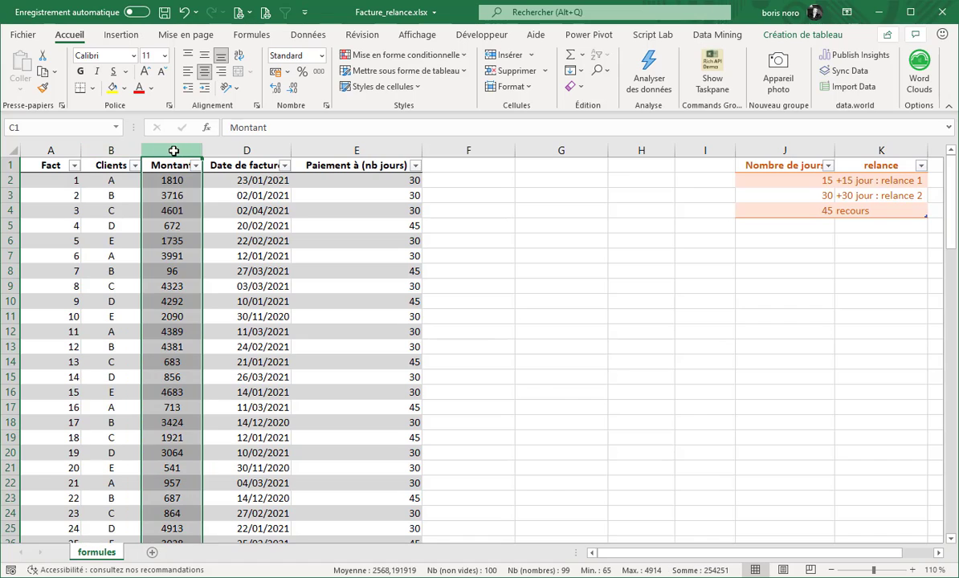
Review the invoice table's Date de facture and Paiement à (nb jours) columns, including the 30- and 45-day payment terms.
click(249, 151)
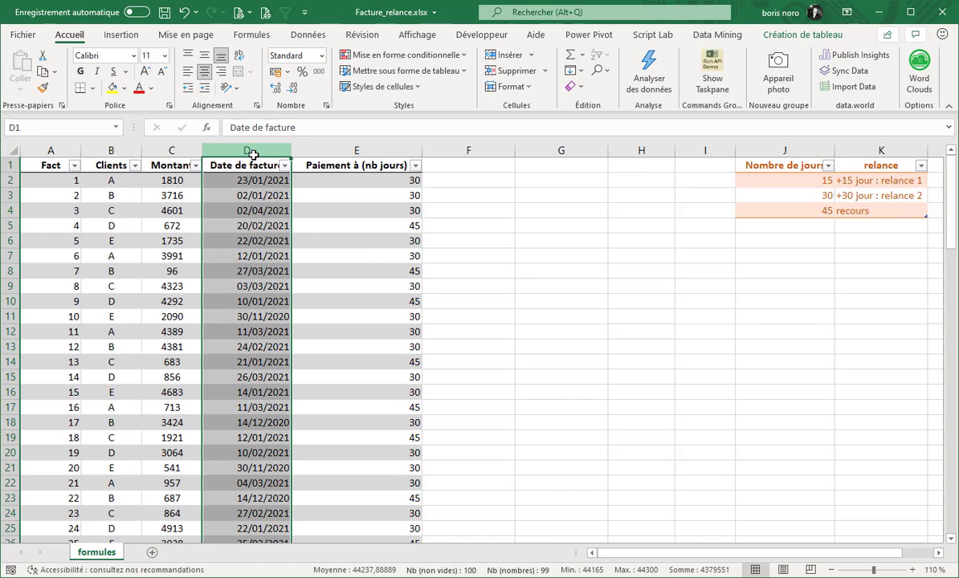
click(394, 149)
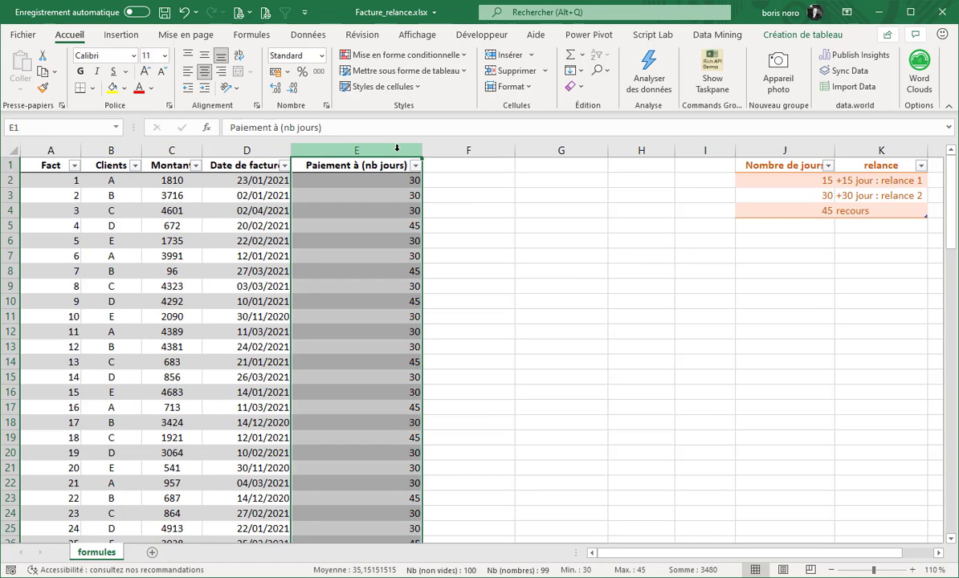
click(381, 184)
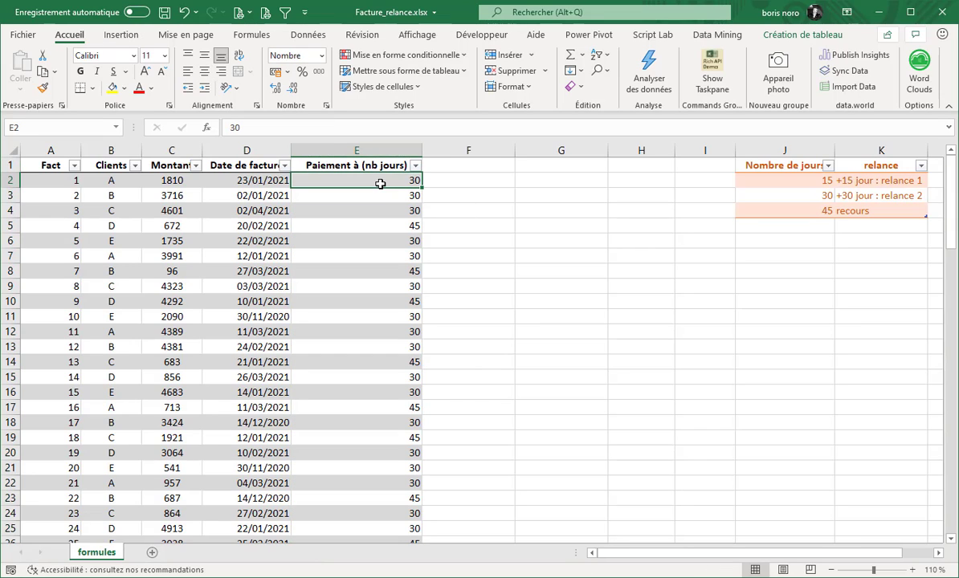
click(355, 224)
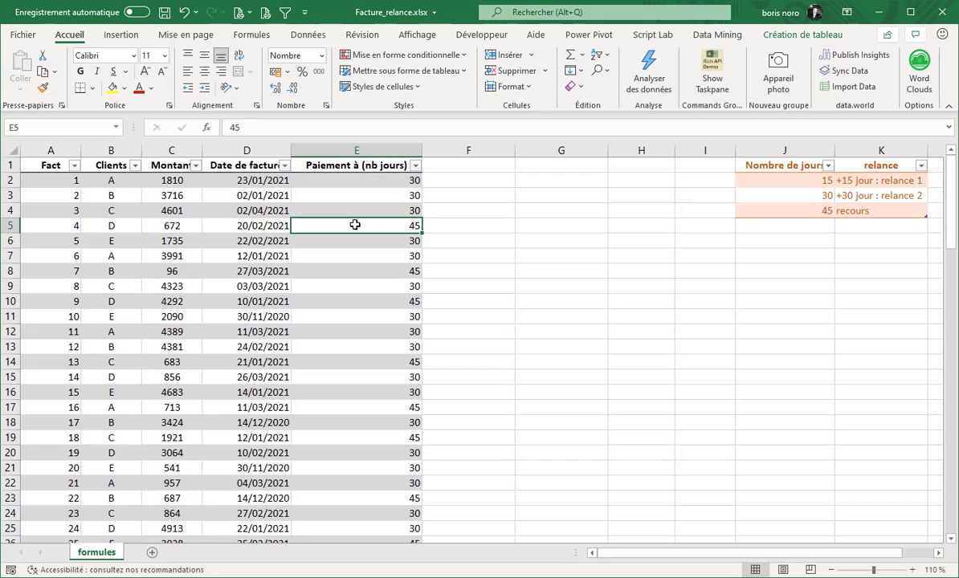
Examine the reminder table in J1:K4, matching each Nombre de jours threshold with its relance action.
drag(756, 165, 876, 210)
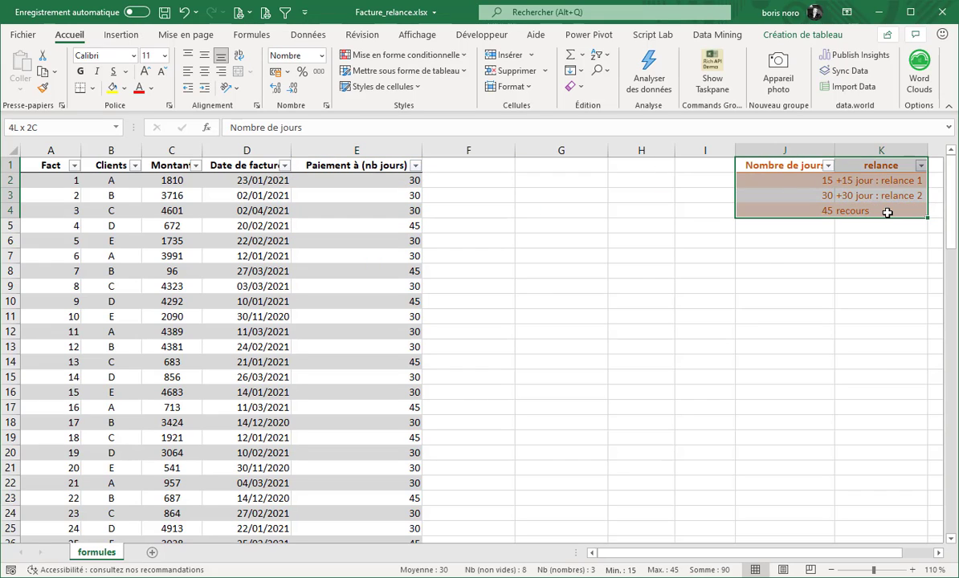
click(769, 254)
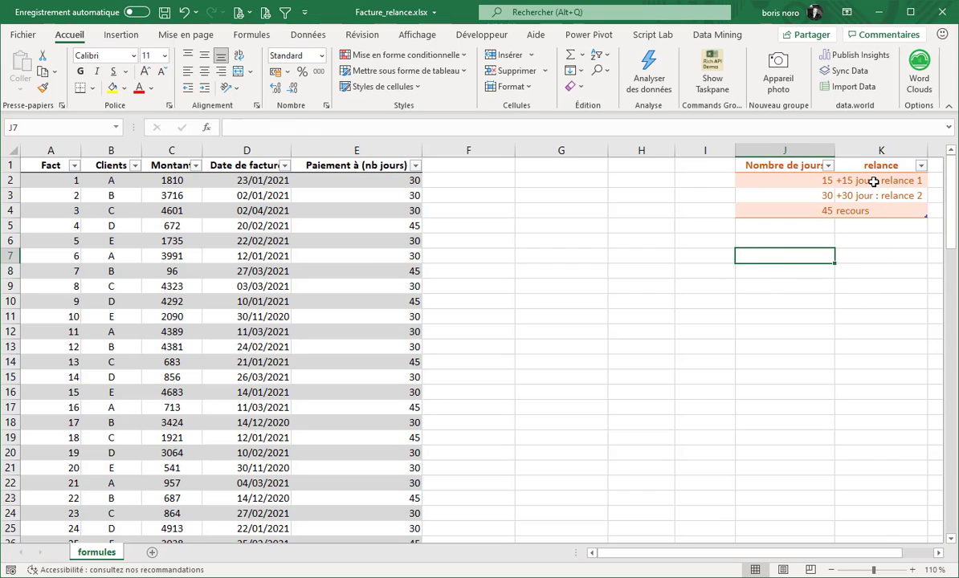
click(843, 182)
key(Return)
key(Return)
key(Return)
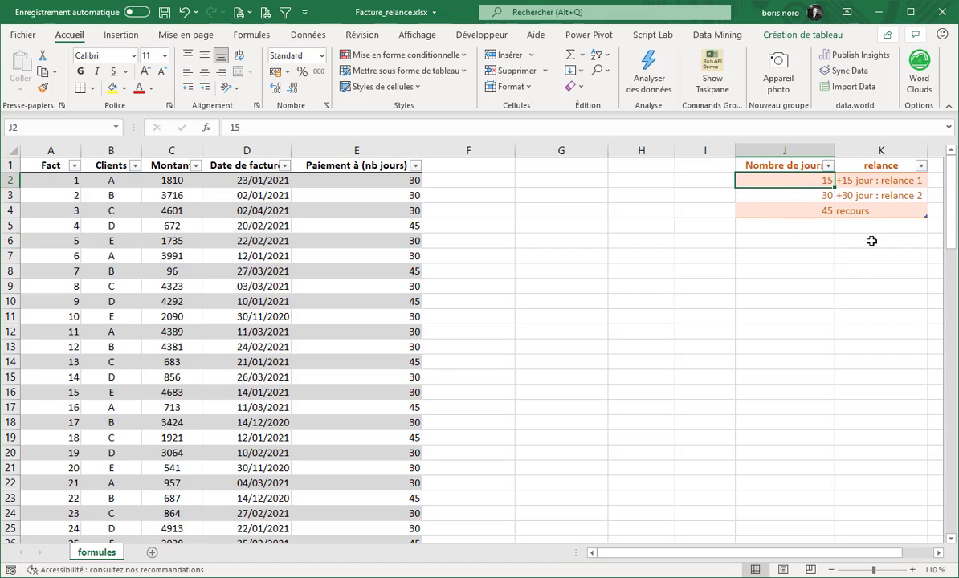
click(871, 184)
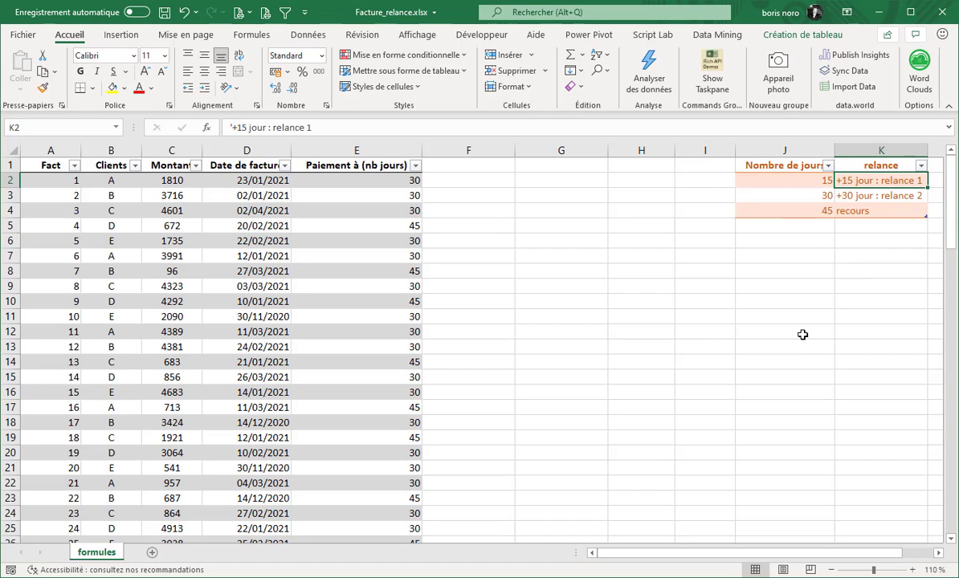
click(758, 192)
click(835, 195)
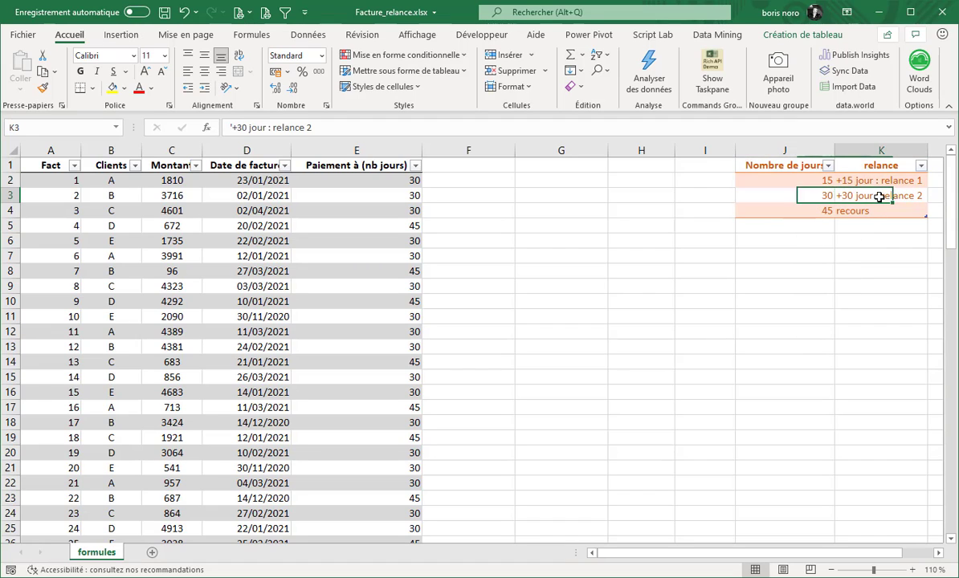
key(Tab)
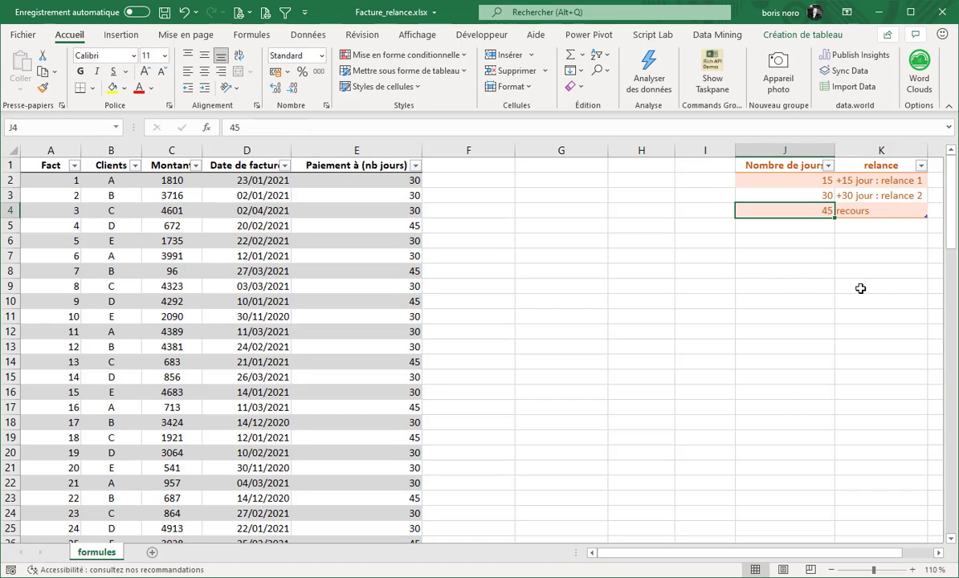
click(875, 212)
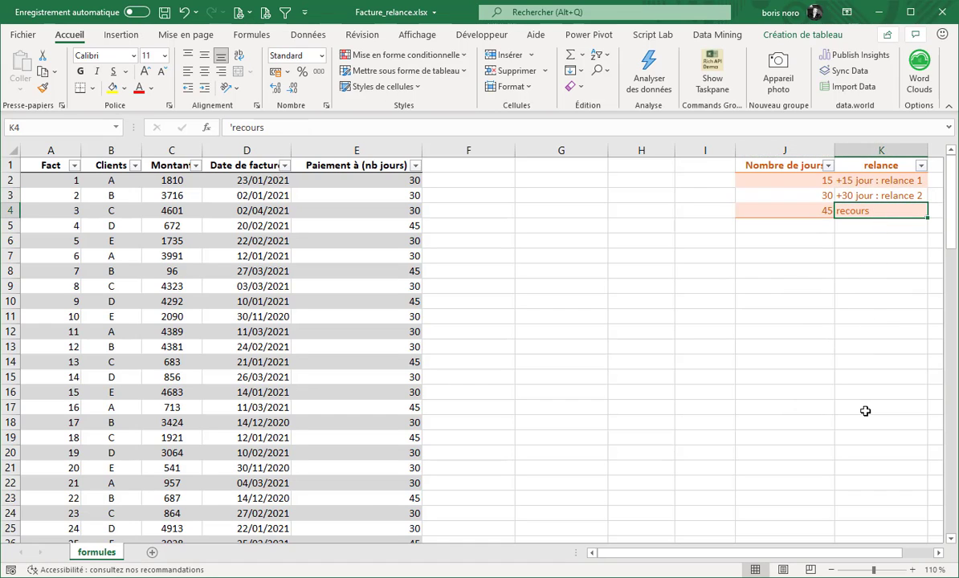
Add an "Échéance" column header in F1, directly beside the invoice table.
click(471, 165)
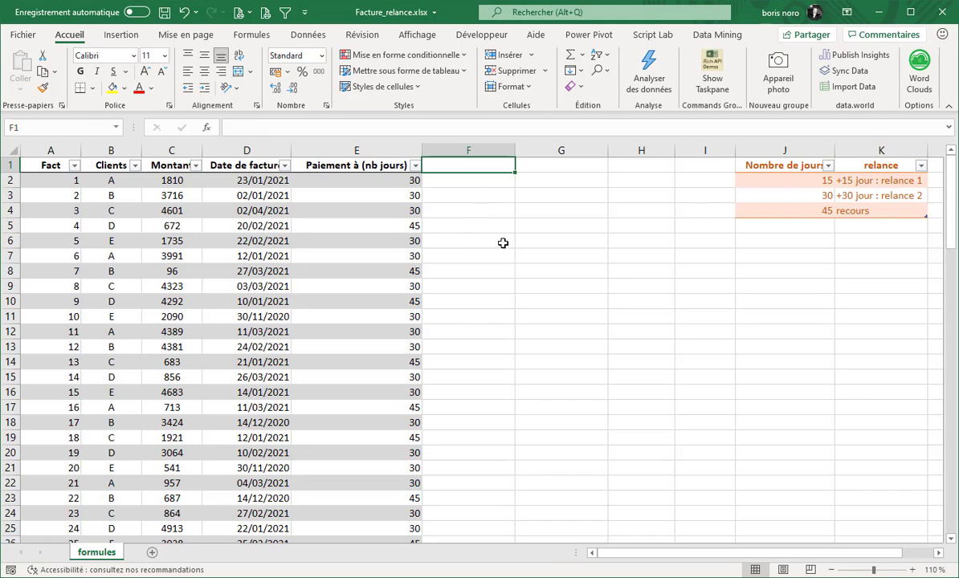
text(Échéance)
key(Return)
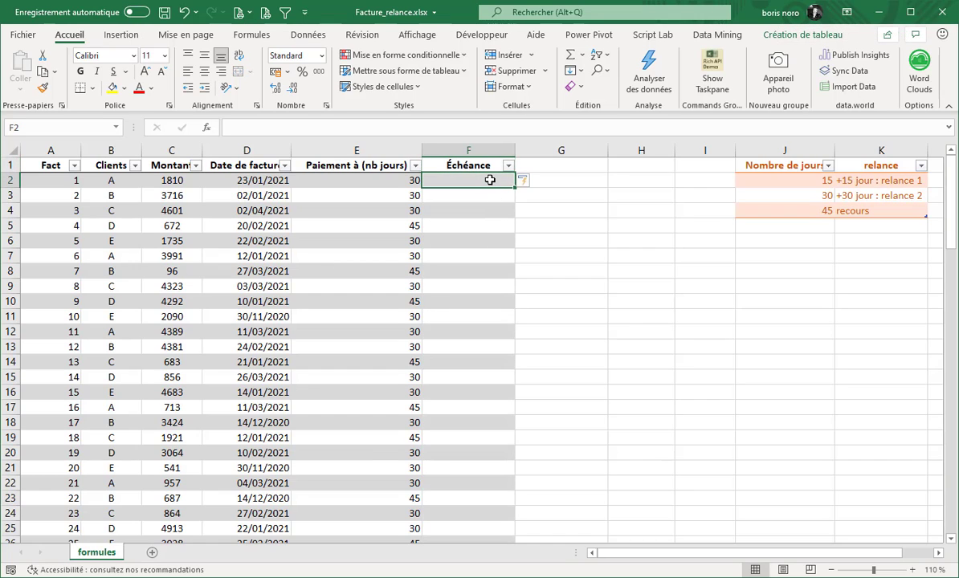
Calculate the due date in F2 as =[@[Date de facture]]+[@[Paiement à (nb jours)]] and fill it down the Échéance column.
text(=)
click(239, 180)
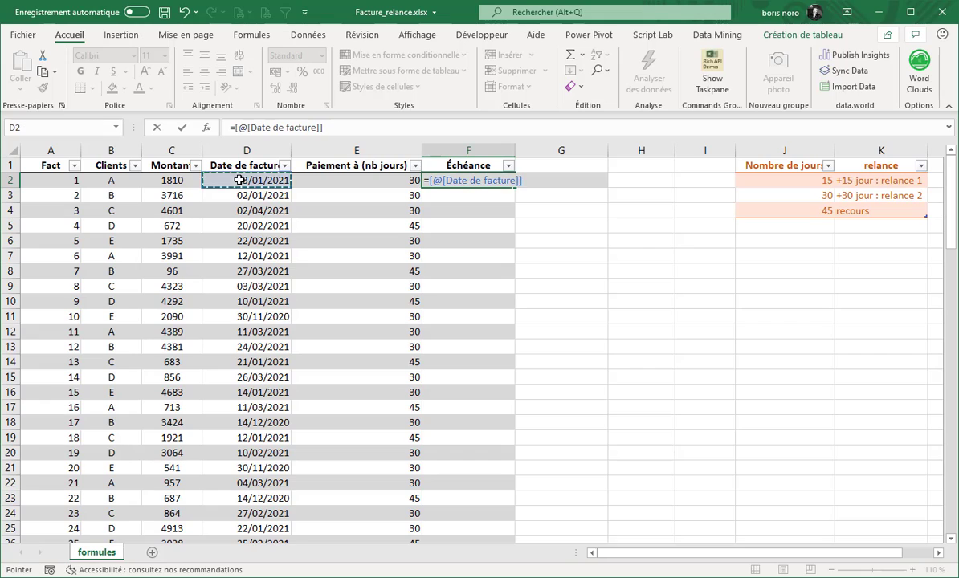
text(+)
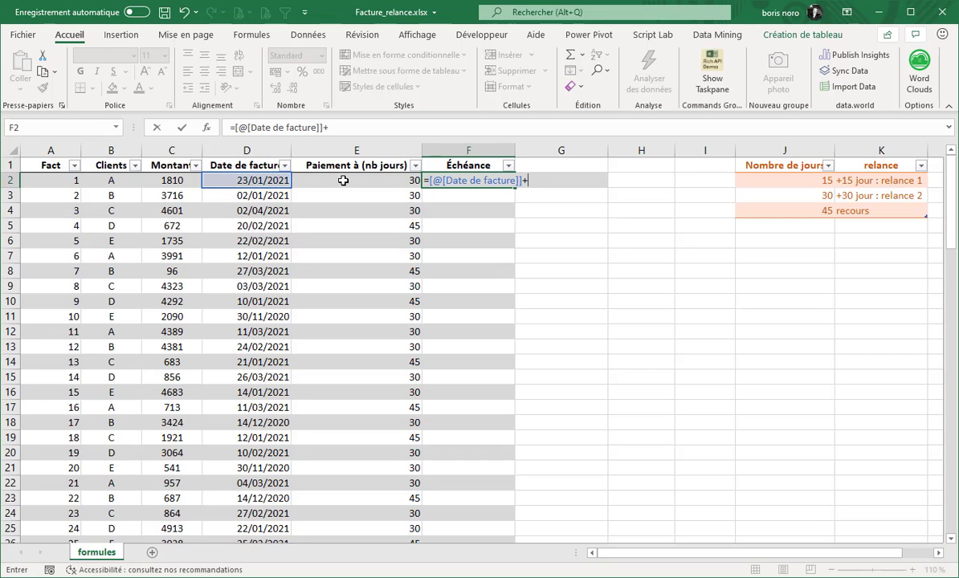
click(343, 180)
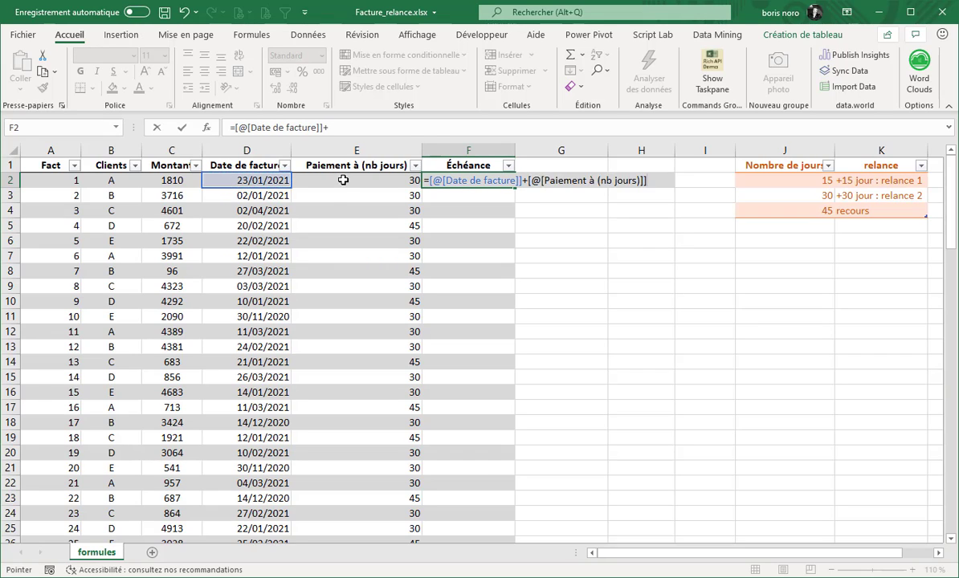
key(ctrl+Return)
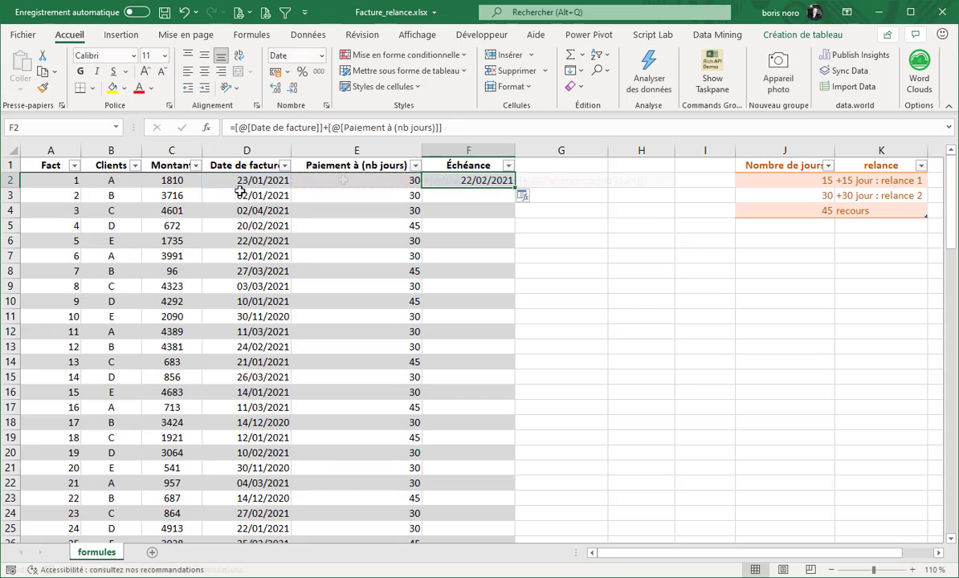
double_click(514, 186)
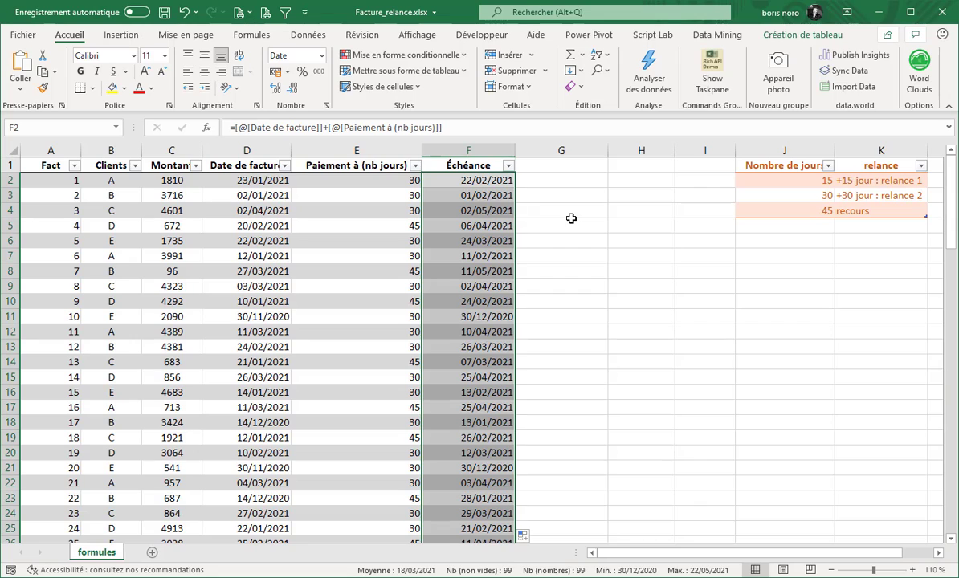
Add a "Nbre jours retard" column header in G1 and turn off the invoice table's filter buttons.
click(558, 164)
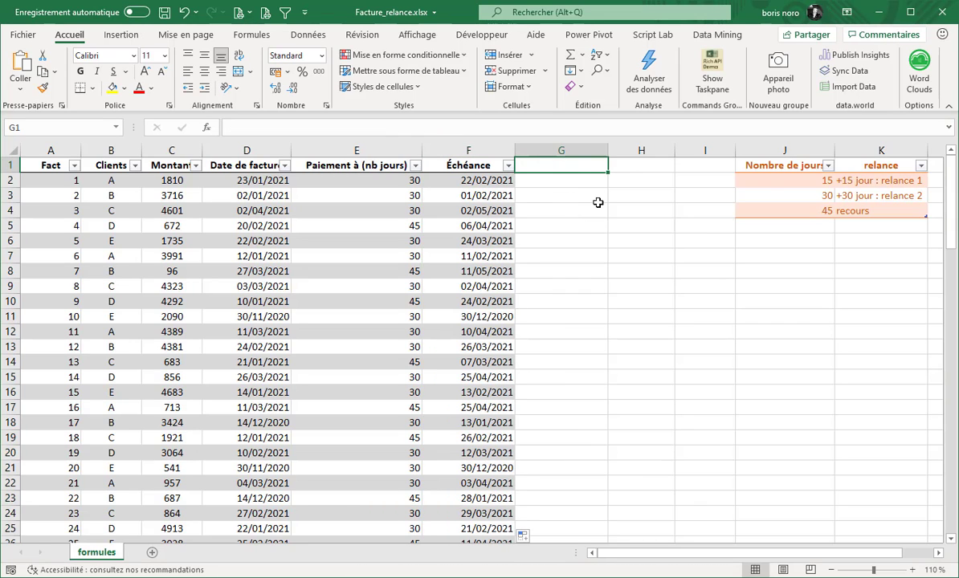
text(Nbre jours retard)
key(Return)
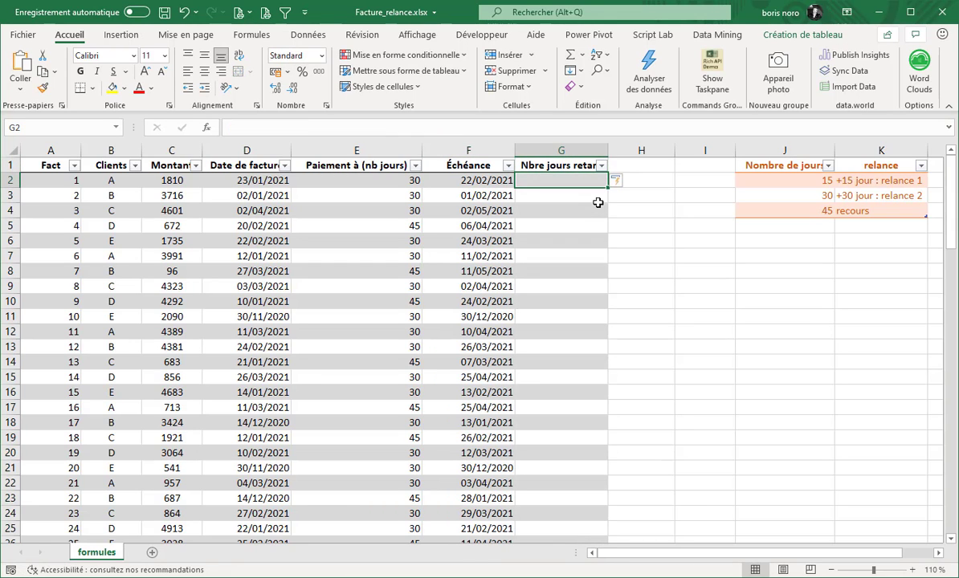
key(ctrl+shift+l)
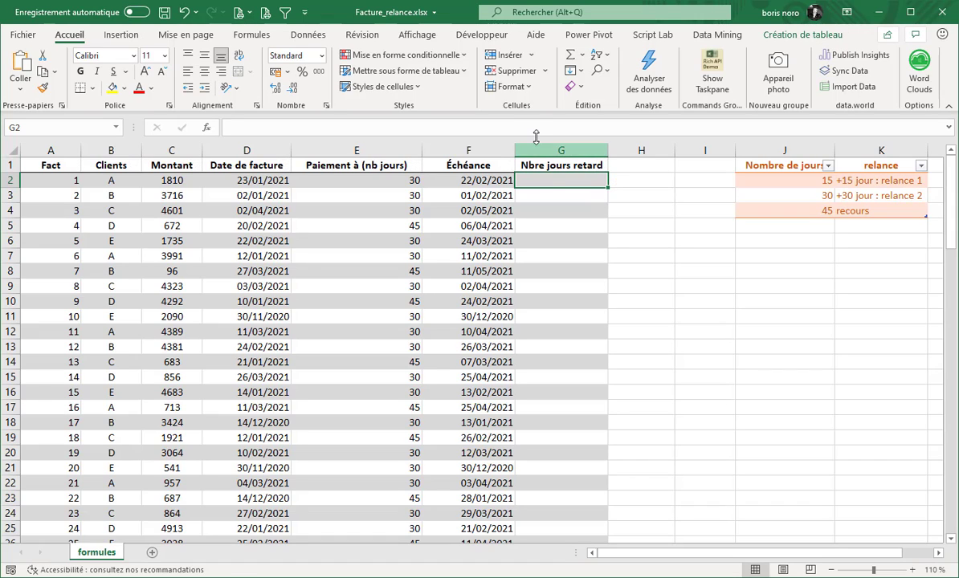
click(536, 128)
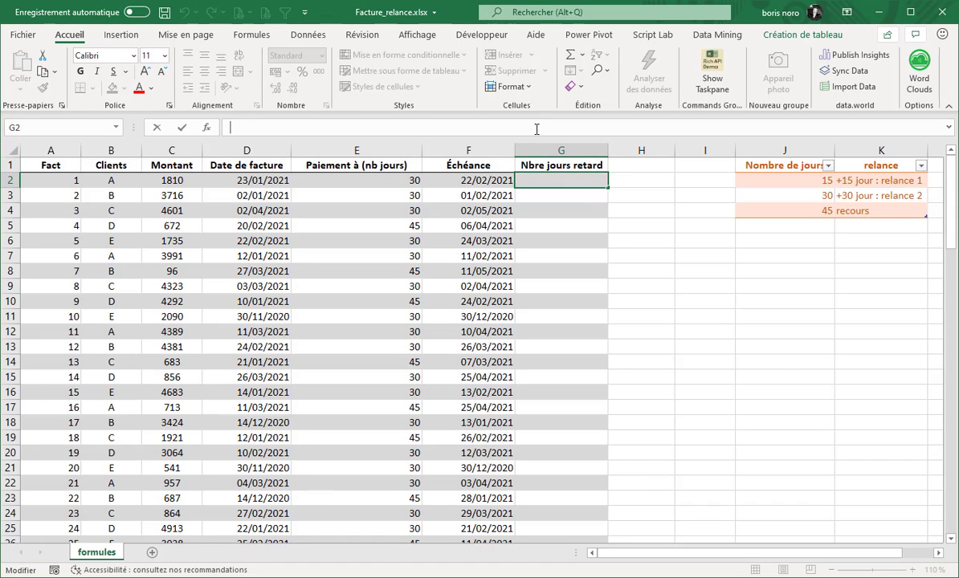
text(=)
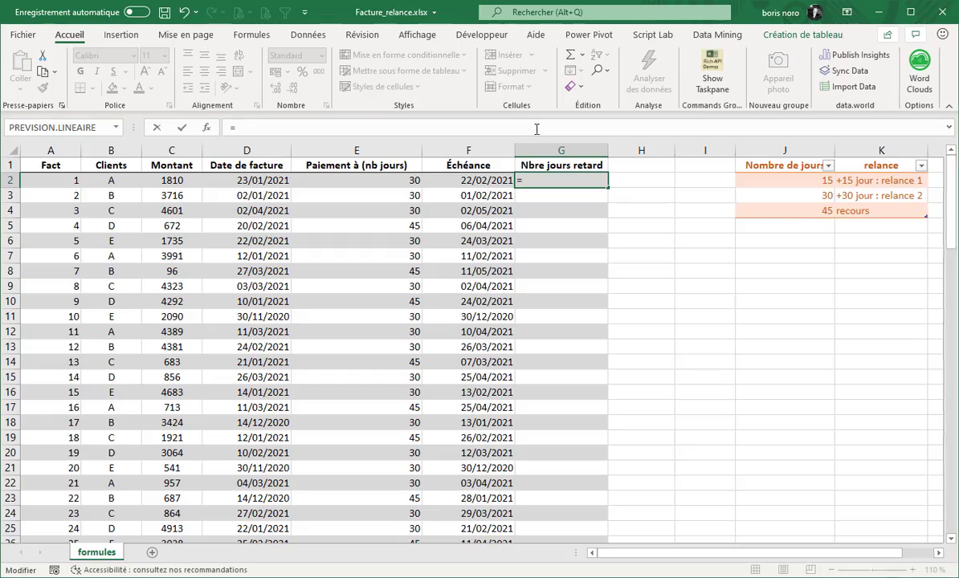
text(si()
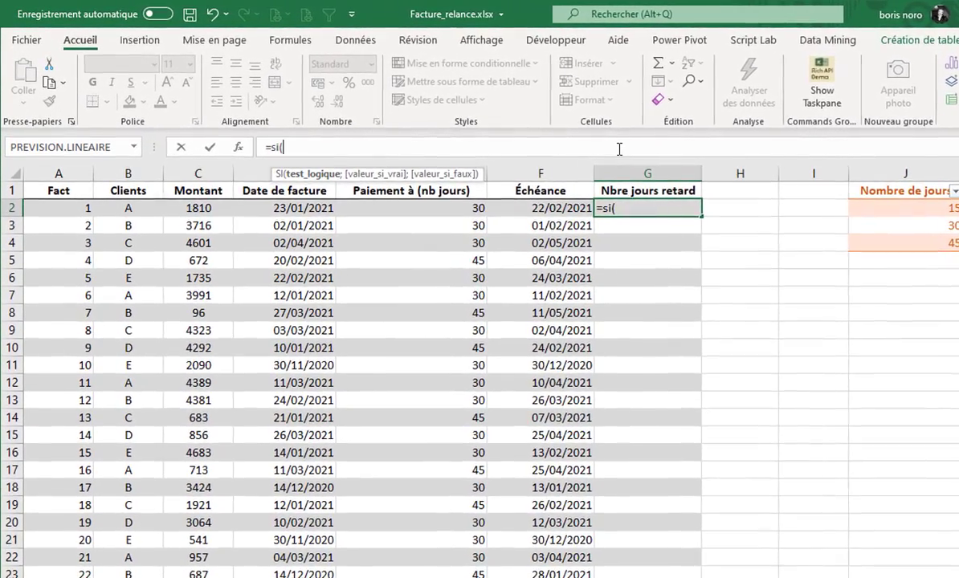
text(Au)
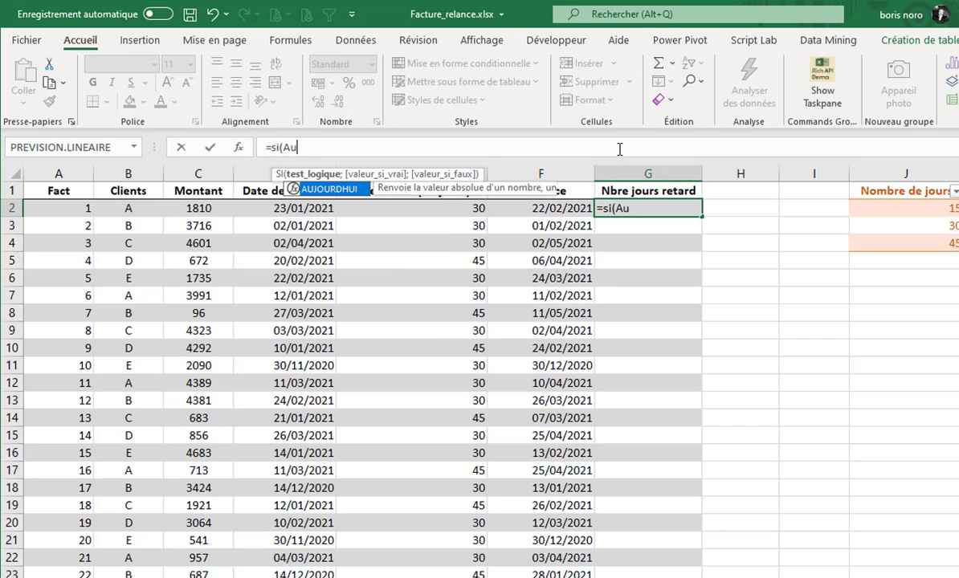
key(Tab)
text())
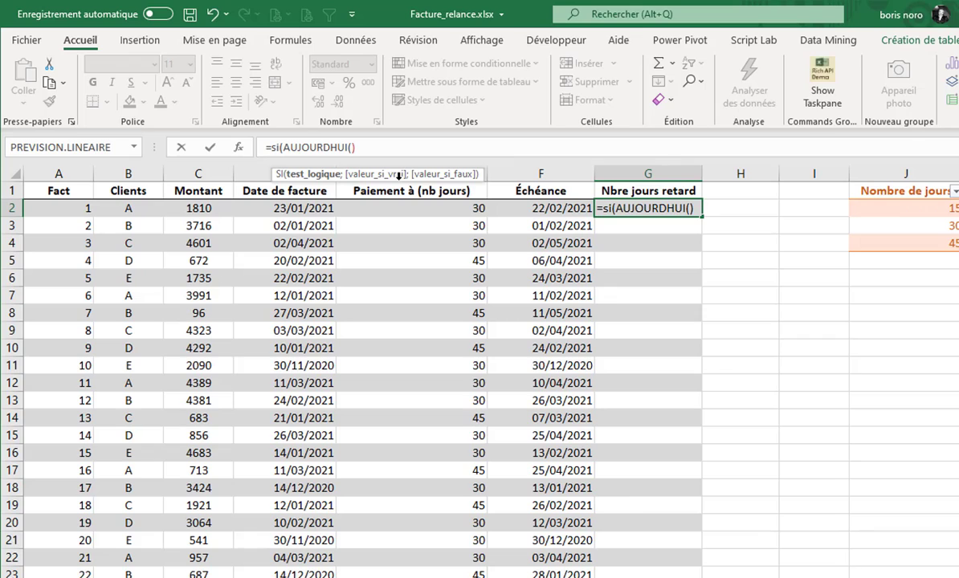
text(<)
click(492, 207)
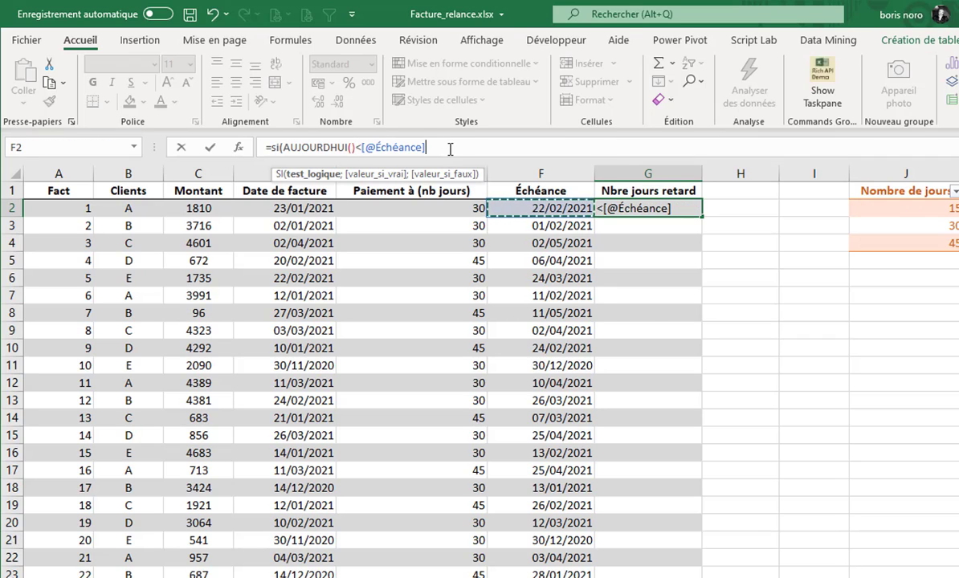
text(;)
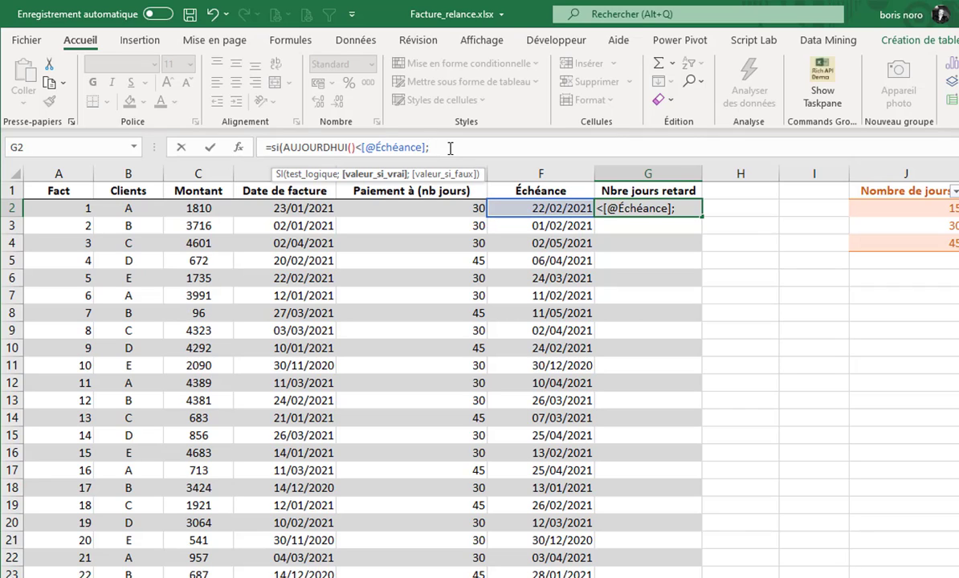
text("non échue";)
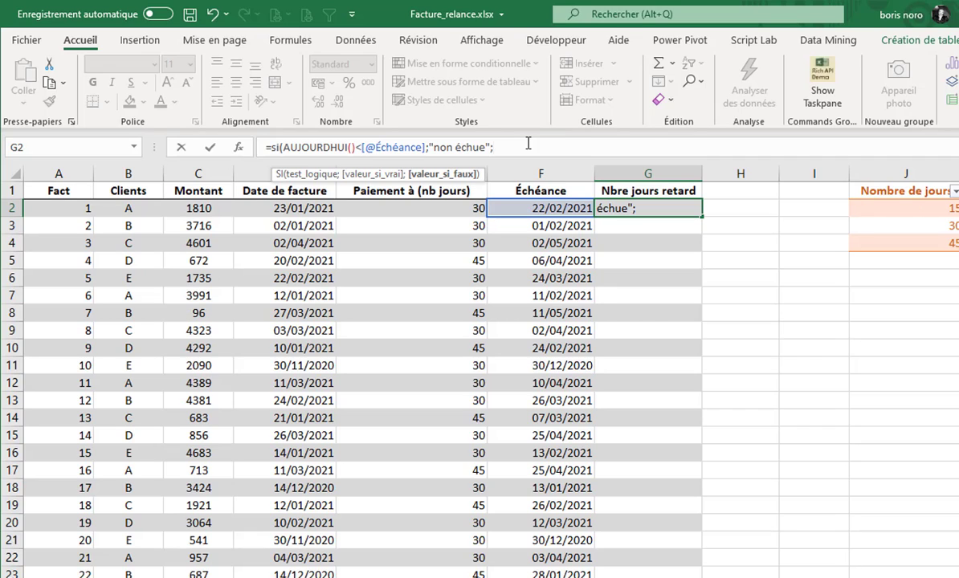
text(AUJOURDHUI()-)
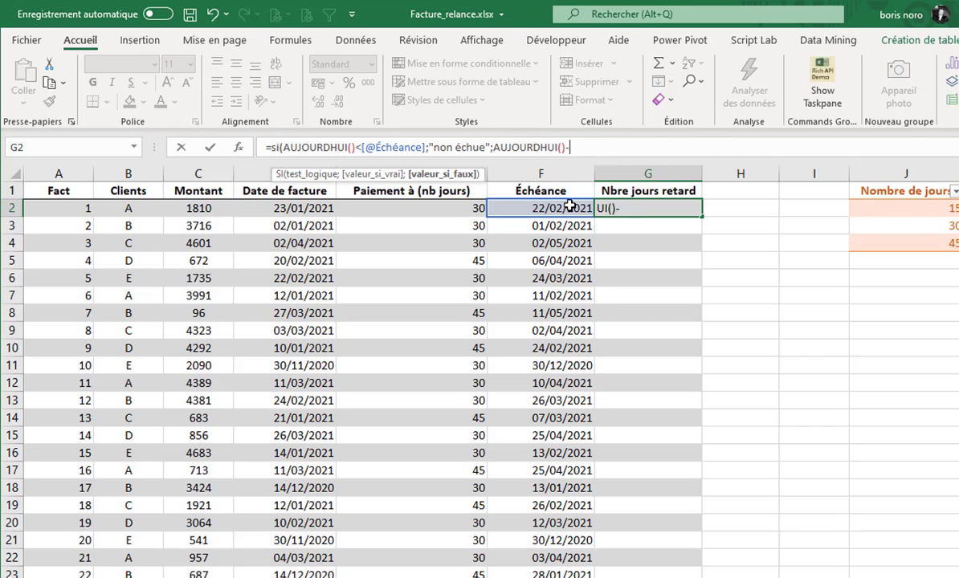
click(565, 209)
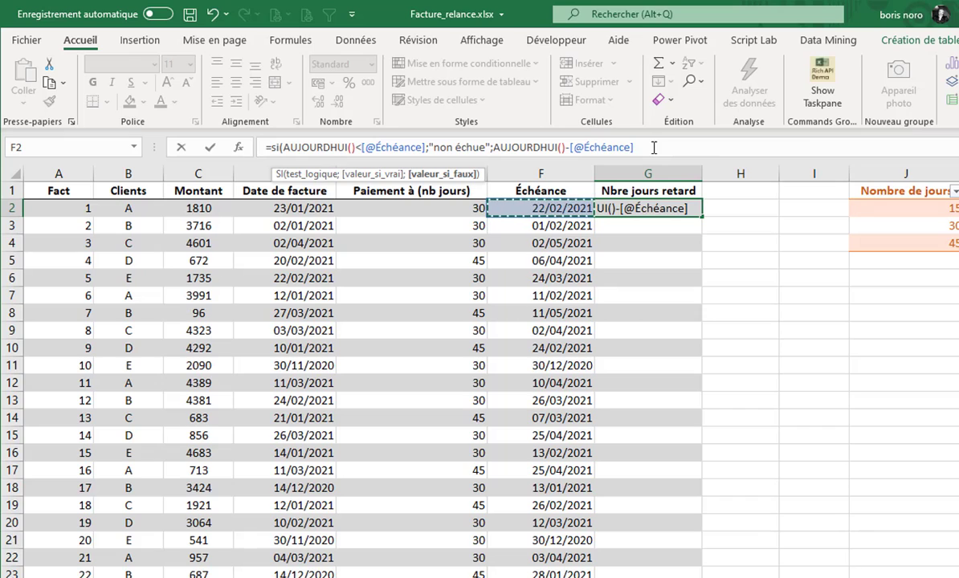
text())
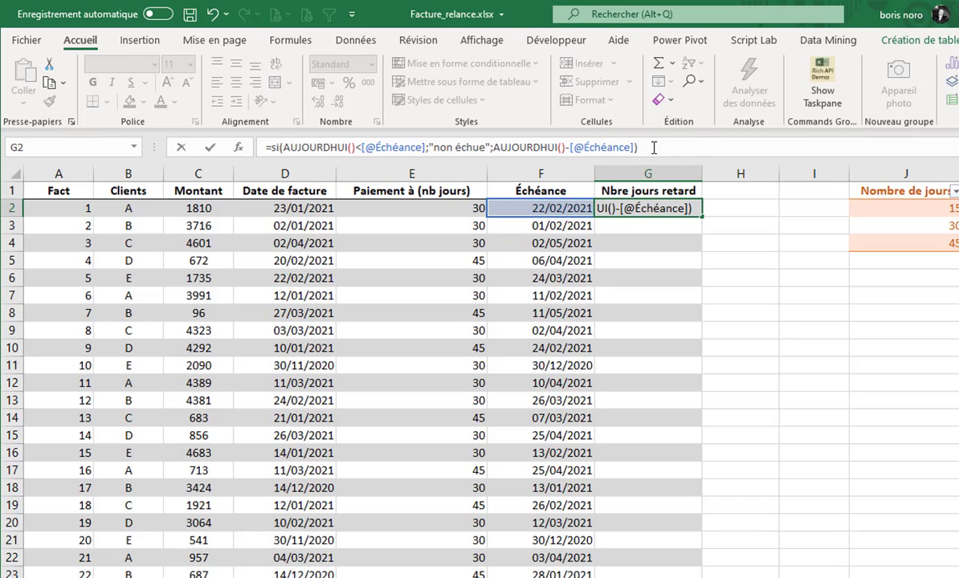
key(ctrl+Return)
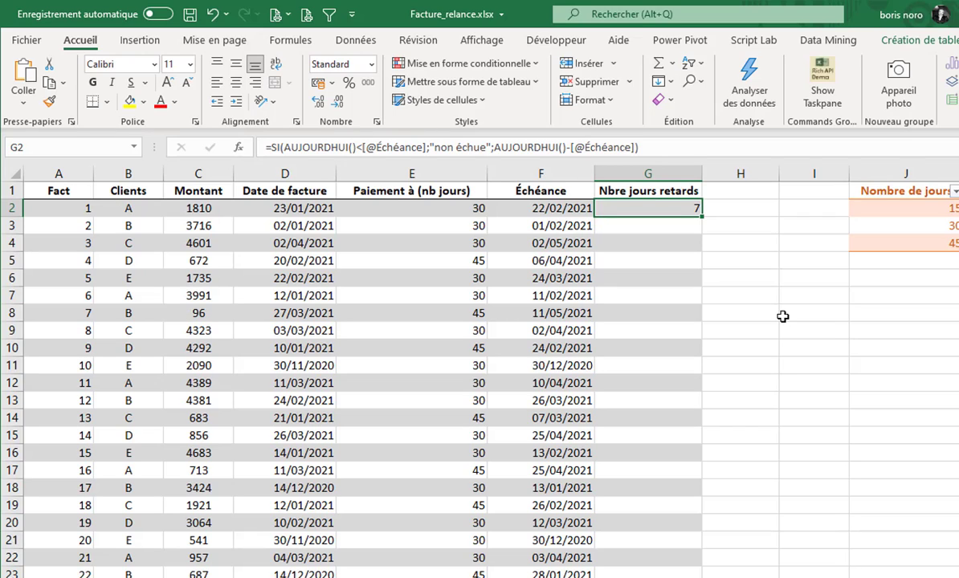
Fill the G2 formula down the Nbre jours retards column and check rows 4 and 7 against their due dates.
click(534, 212)
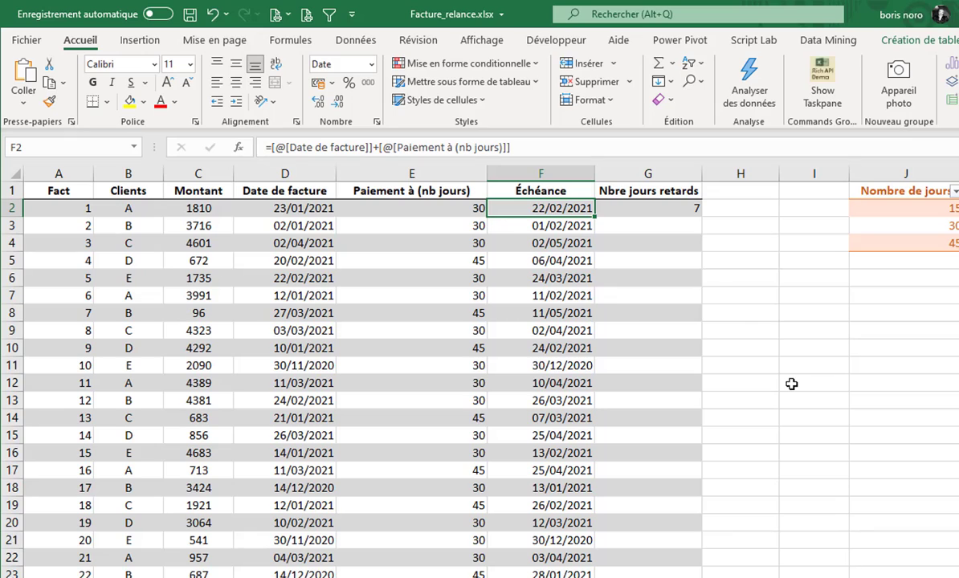
click(679, 208)
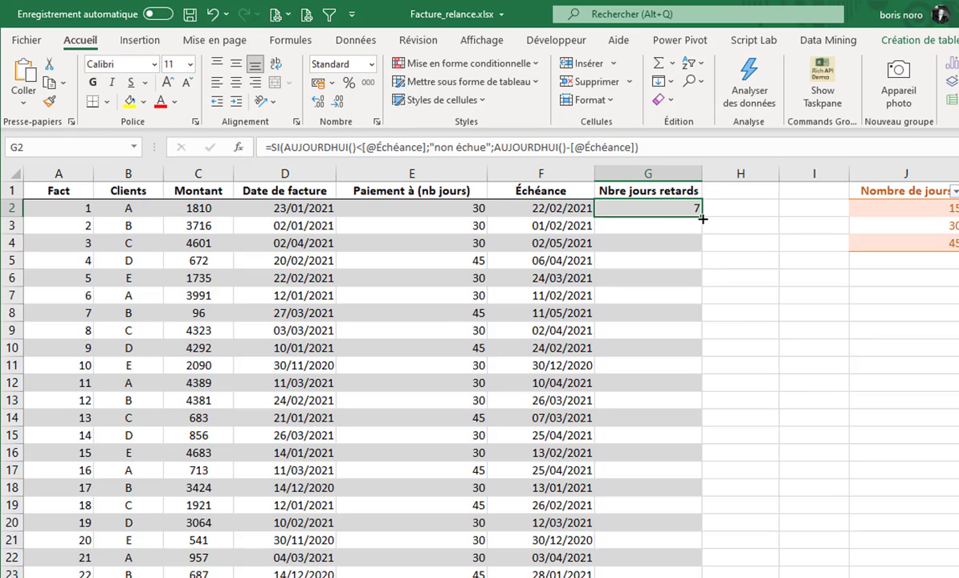
double_click(701, 216)
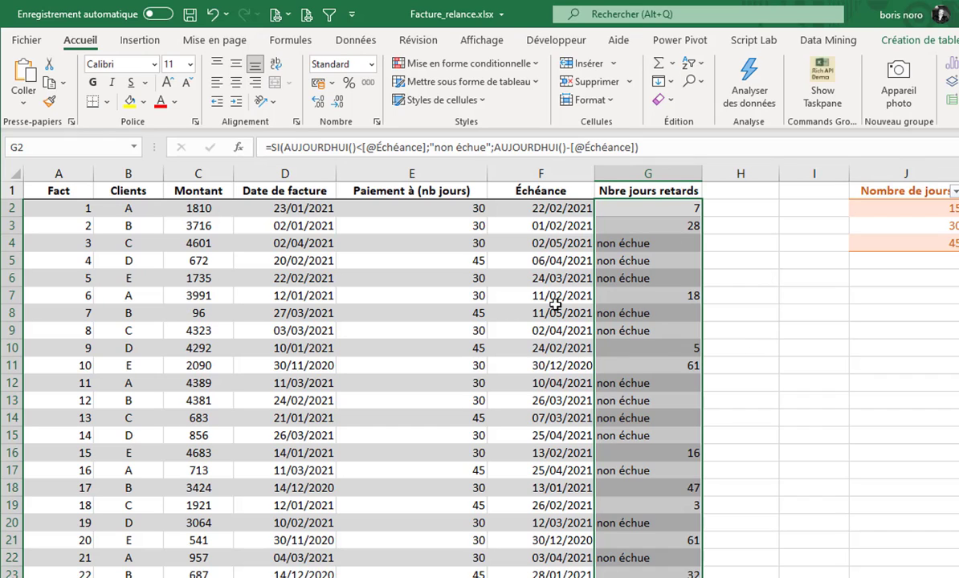
click(547, 244)
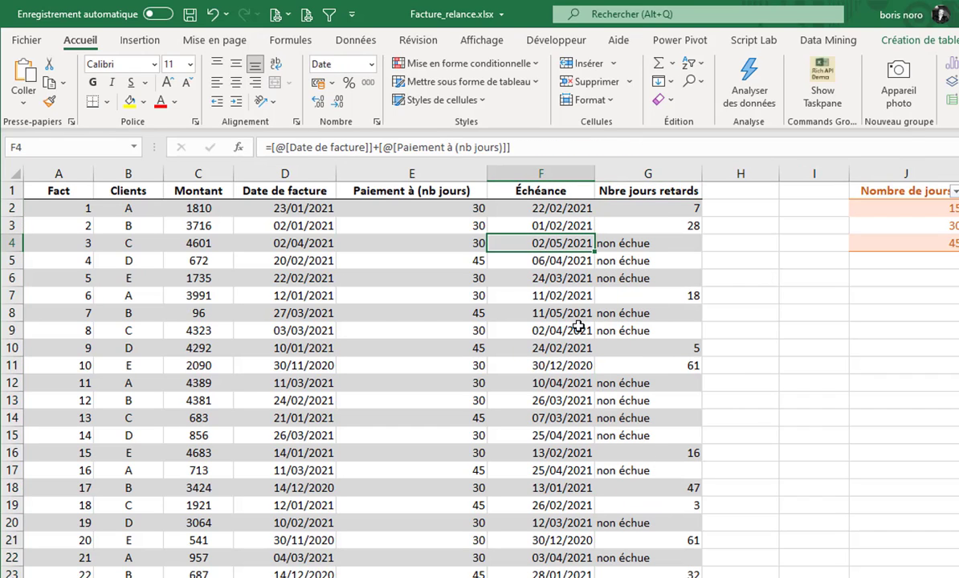
click(636, 243)
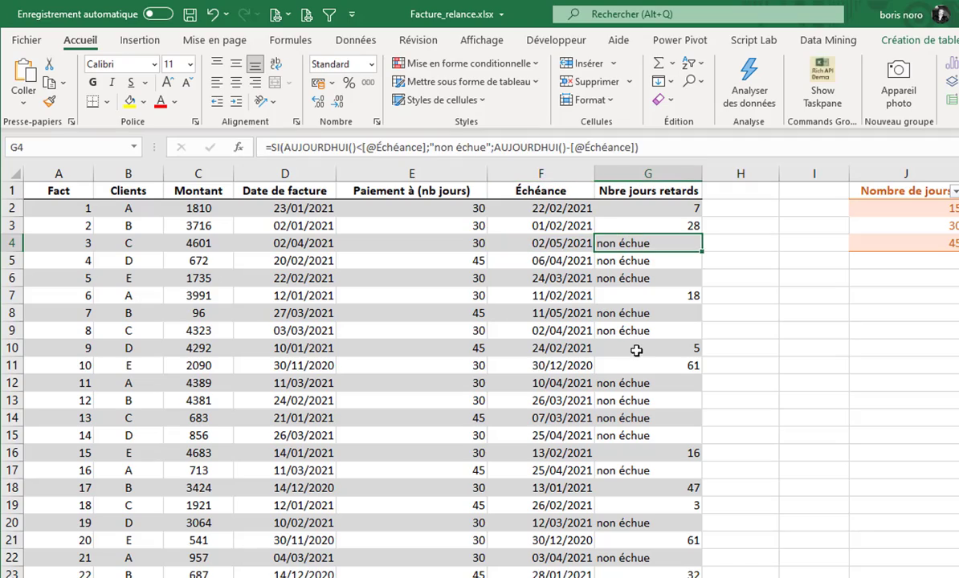
click(530, 293)
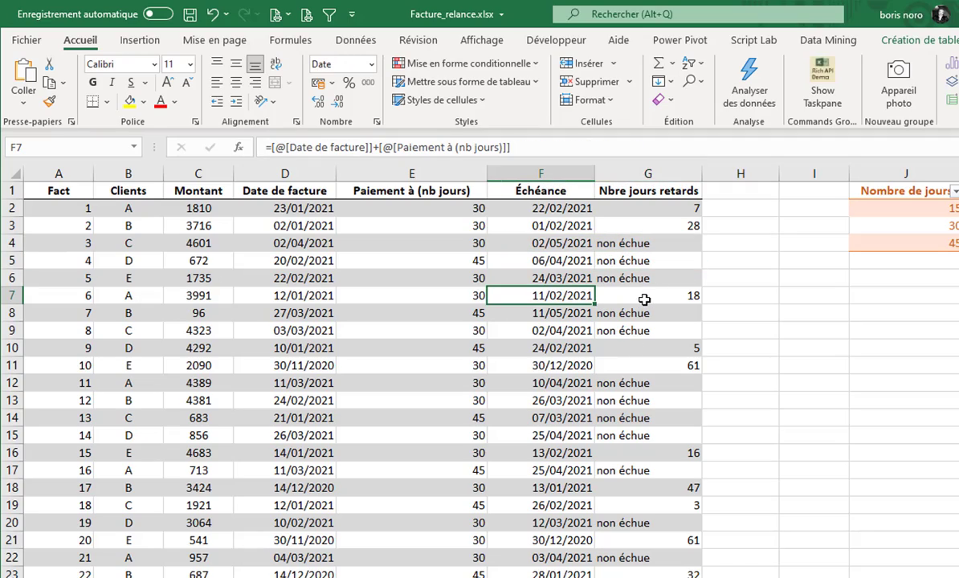
click(645, 298)
click(823, 317)
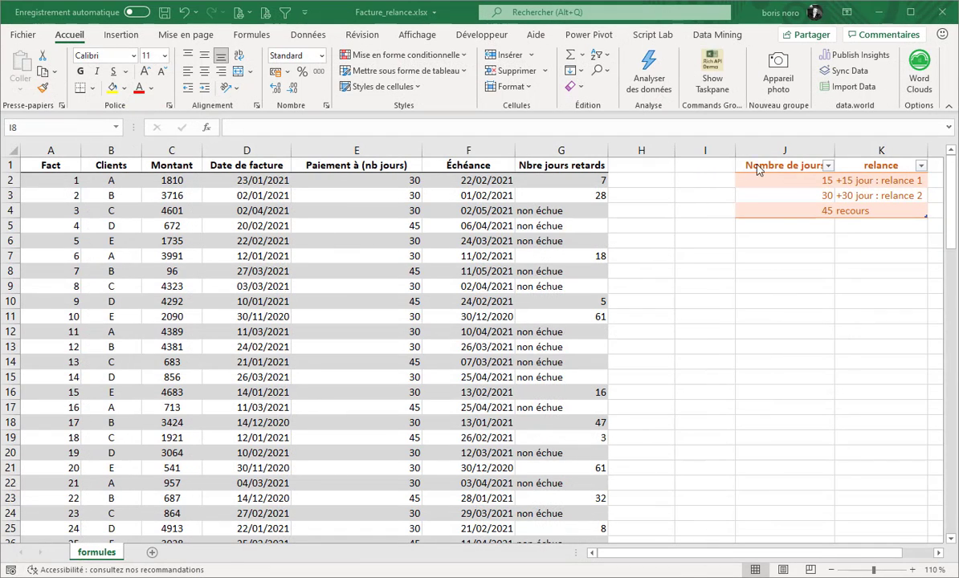
Review the reminder levels table and add a "Type de relance" column header in H1.
drag(868, 179, 880, 211)
drag(776, 182, 778, 203)
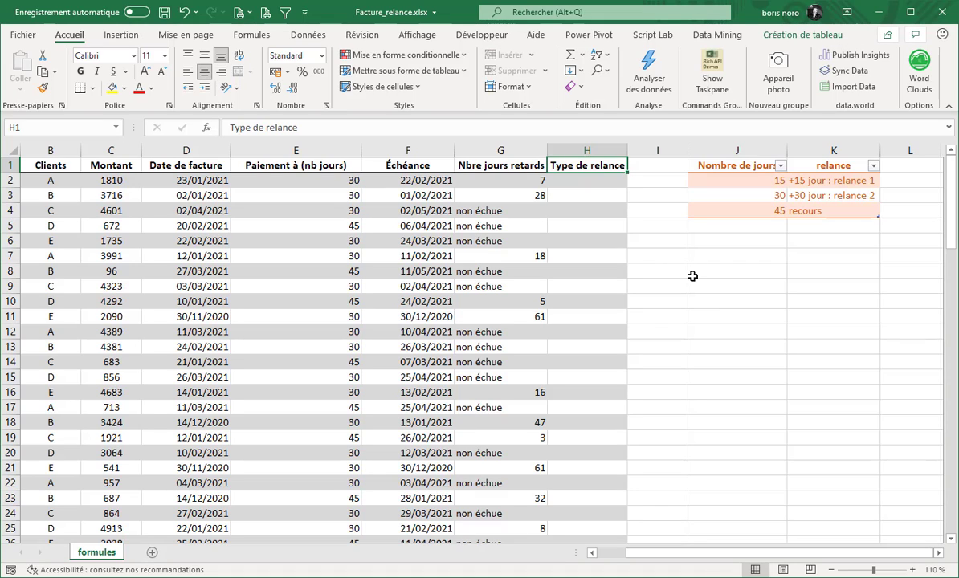
key(Return)
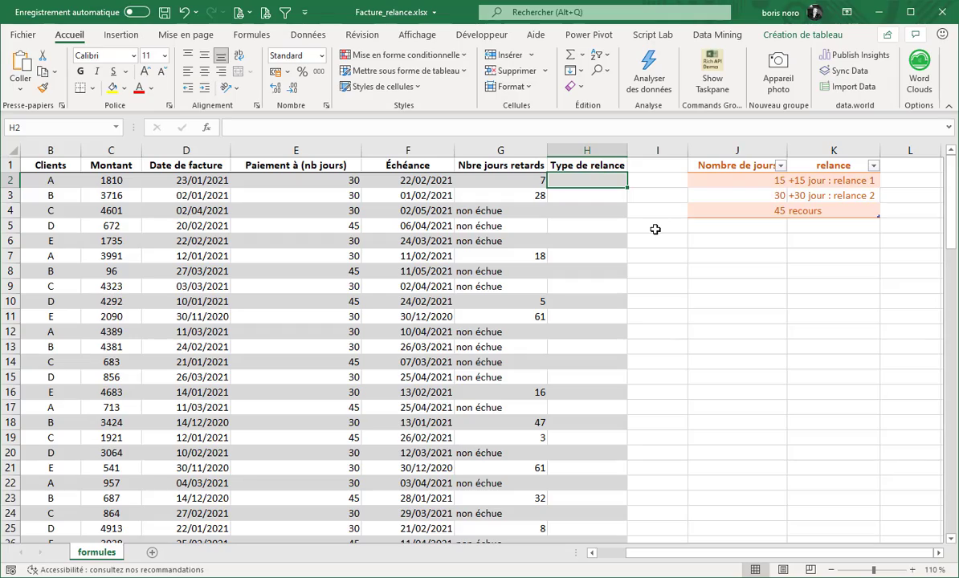
Start a RECHERCHEV formula in H2 with [@[Nbre jours retards]] as the lookup value and Tableau26 as the lookup table.
text(=rech)
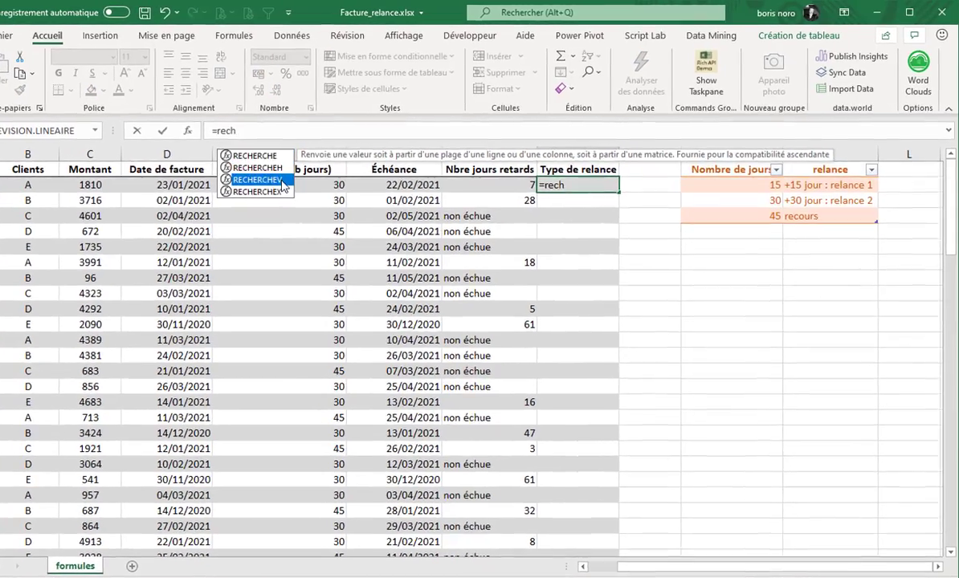
double_click(283, 186)
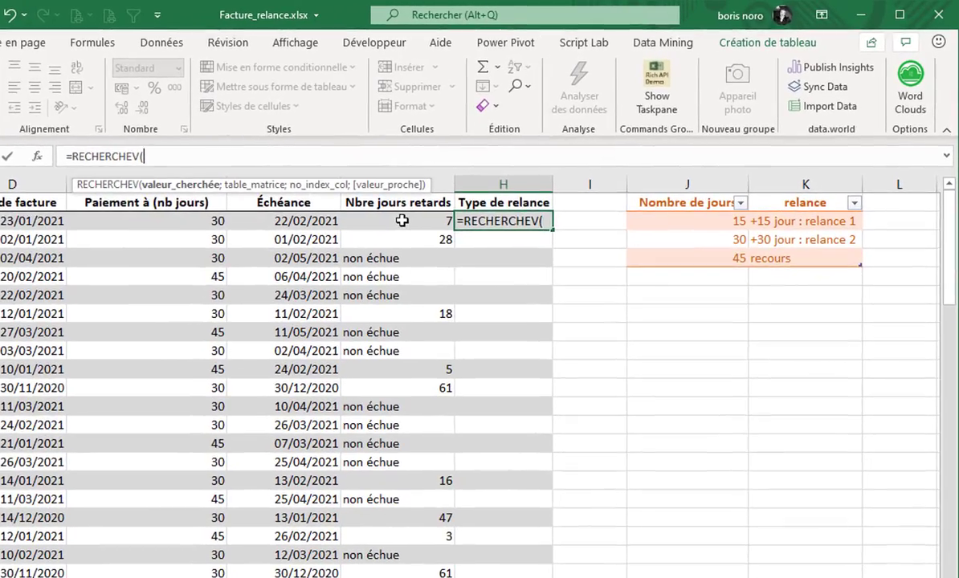
click(414, 216)
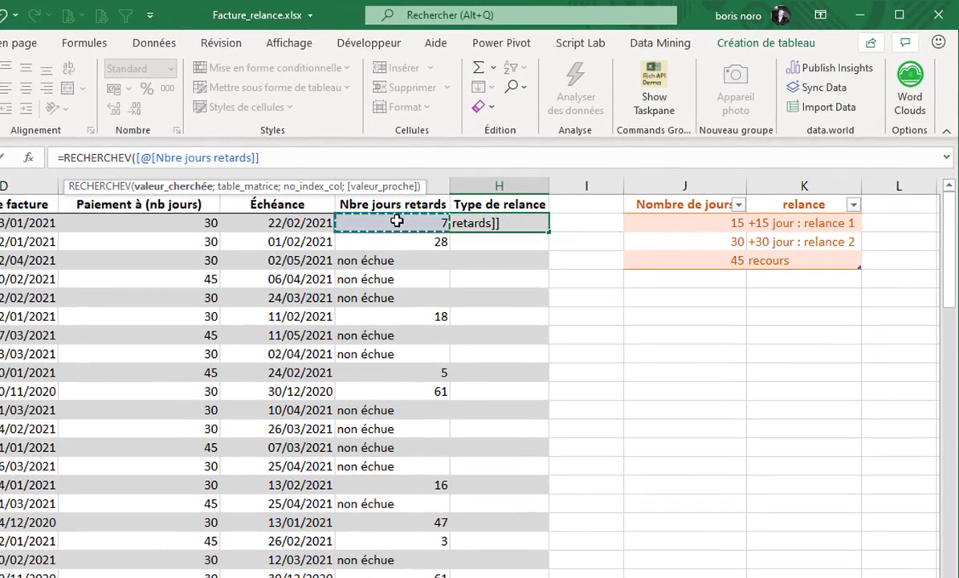
text(;)
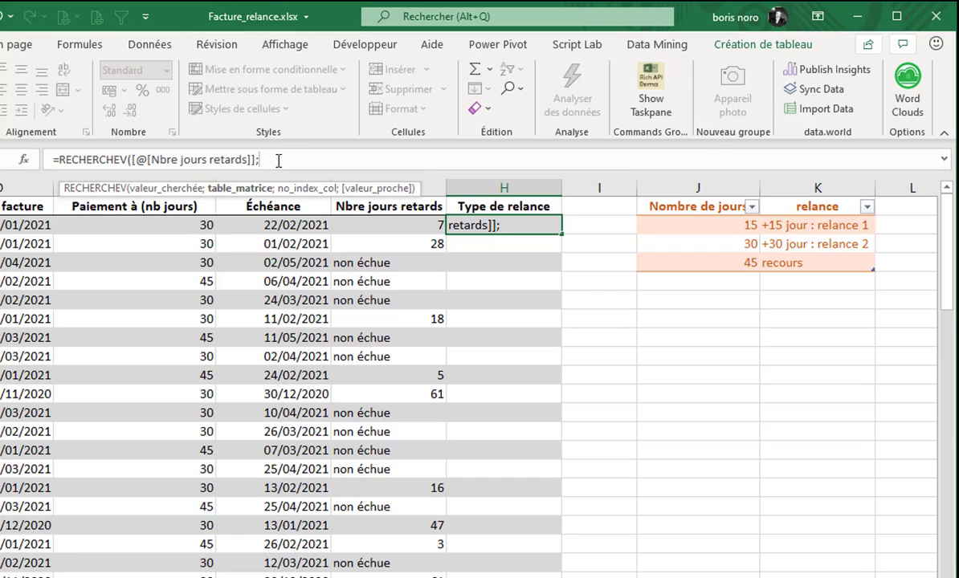
drag(659, 230, 727, 265)
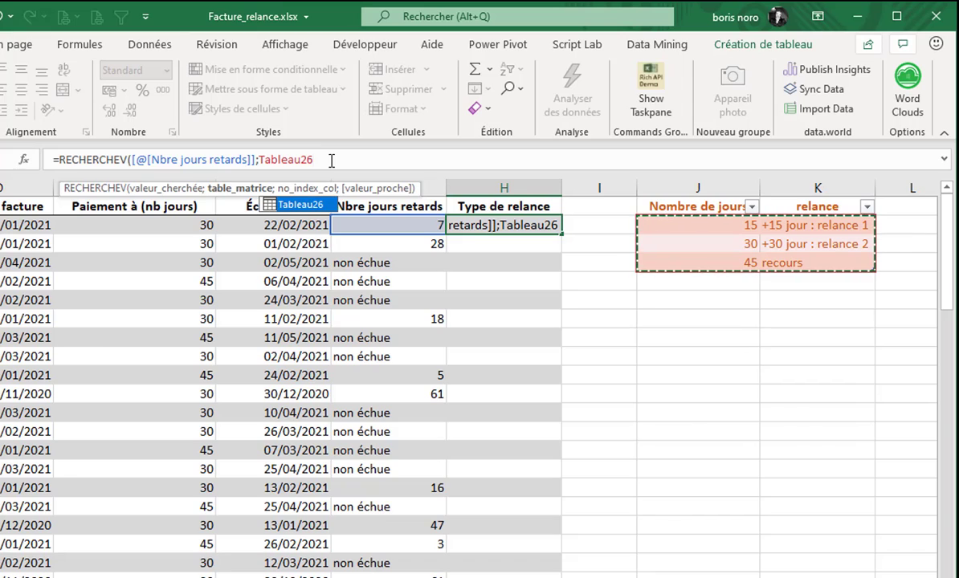
Complete the H2 formula with column index 2 and approximate match VRAI, and fill it down the Type de relance column.
text(;)
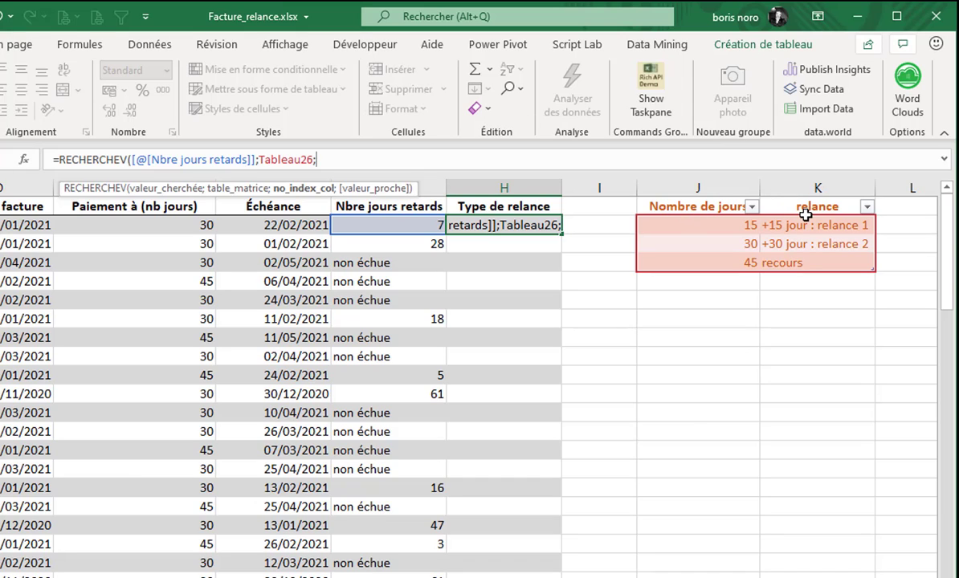
text(2)
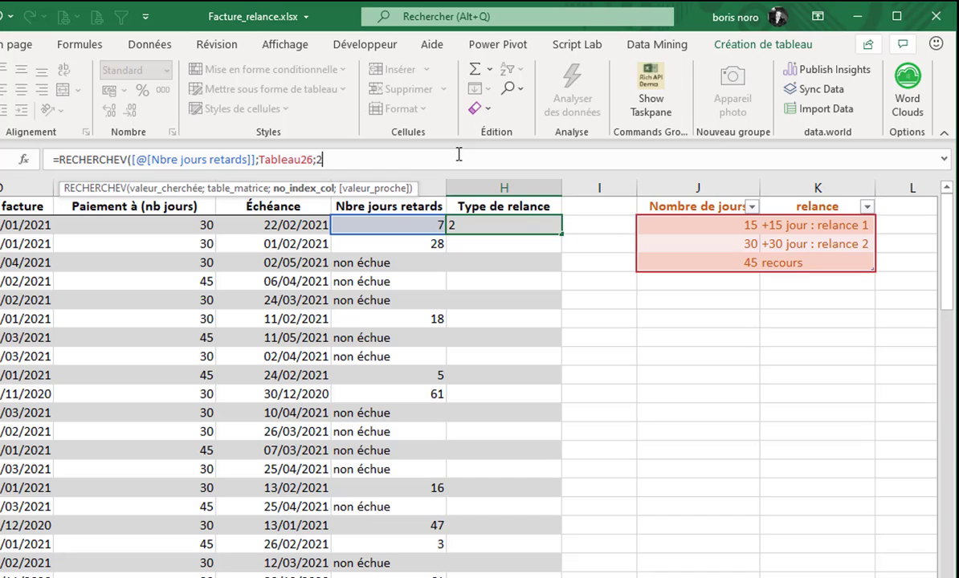
text(;)
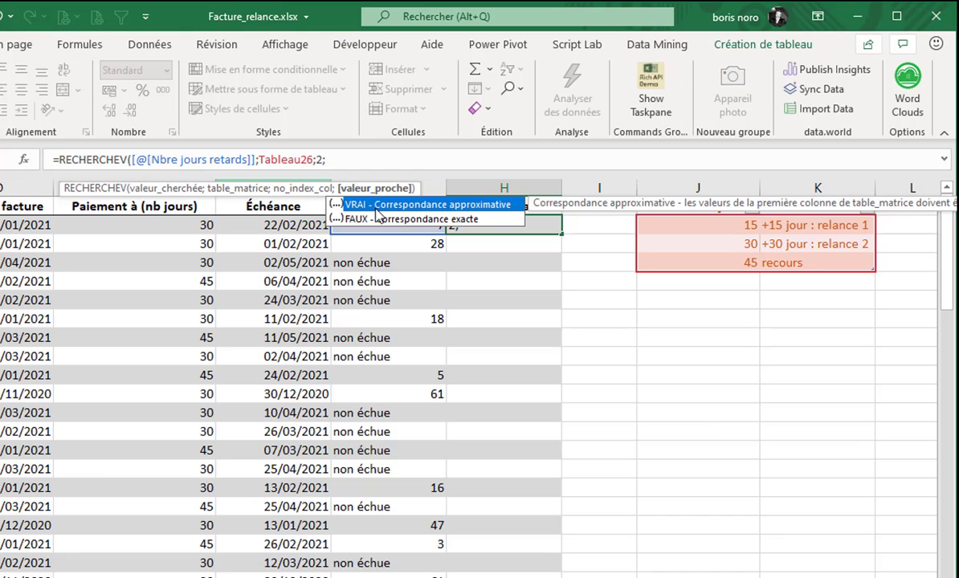
key(Tab)
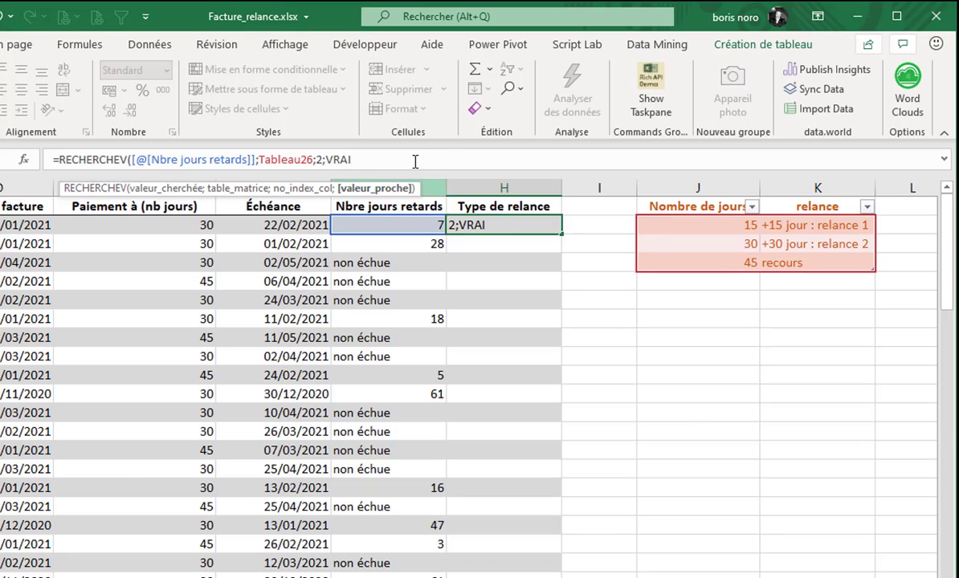
text())
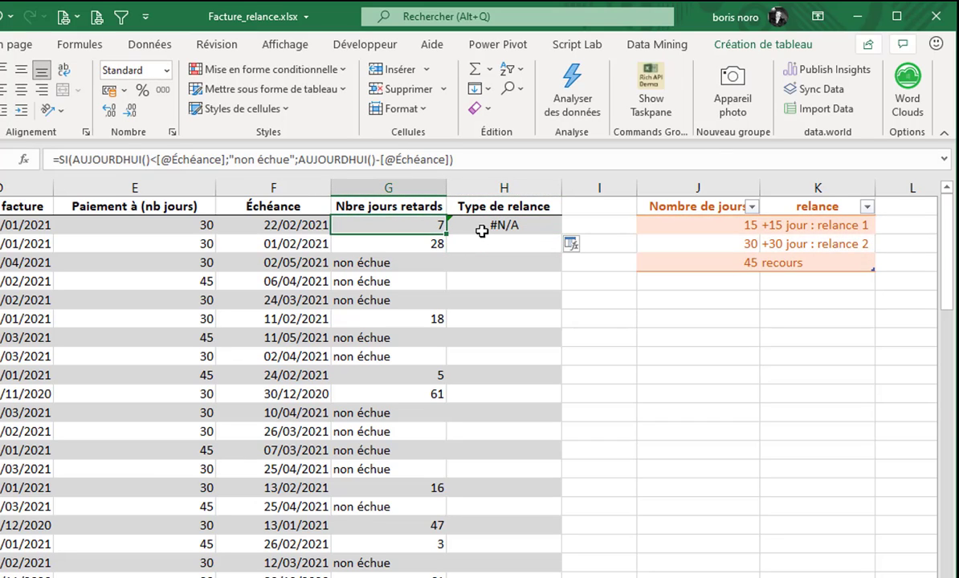
click(484, 226)
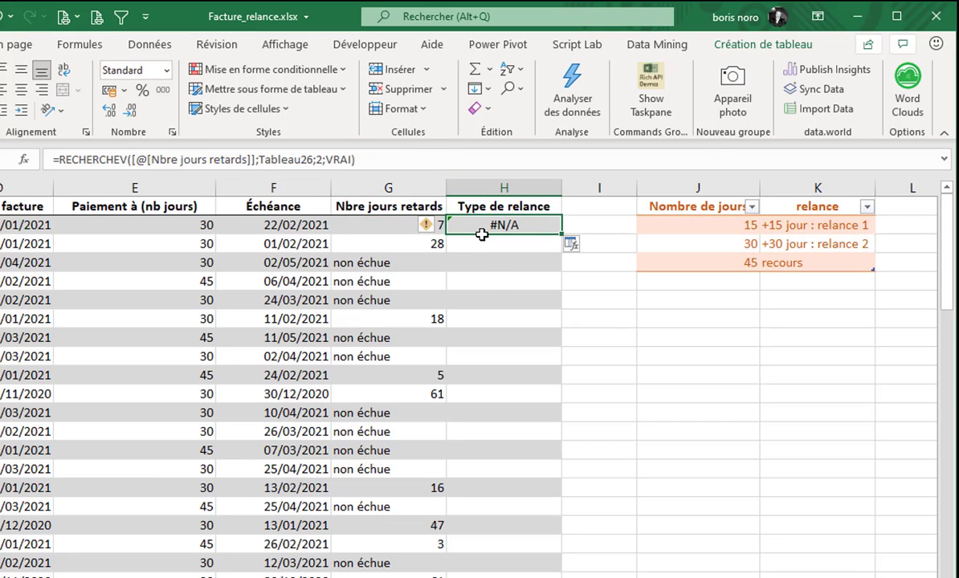
double_click(561, 236)
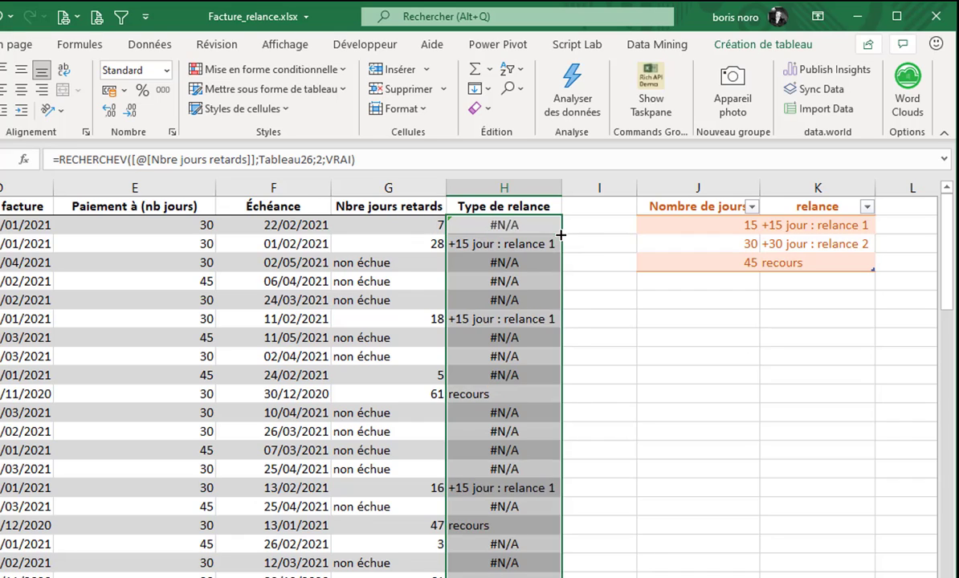
Check the Type de relance results against the days overdue and the thresholds in the reminder levels table.
click(426, 244)
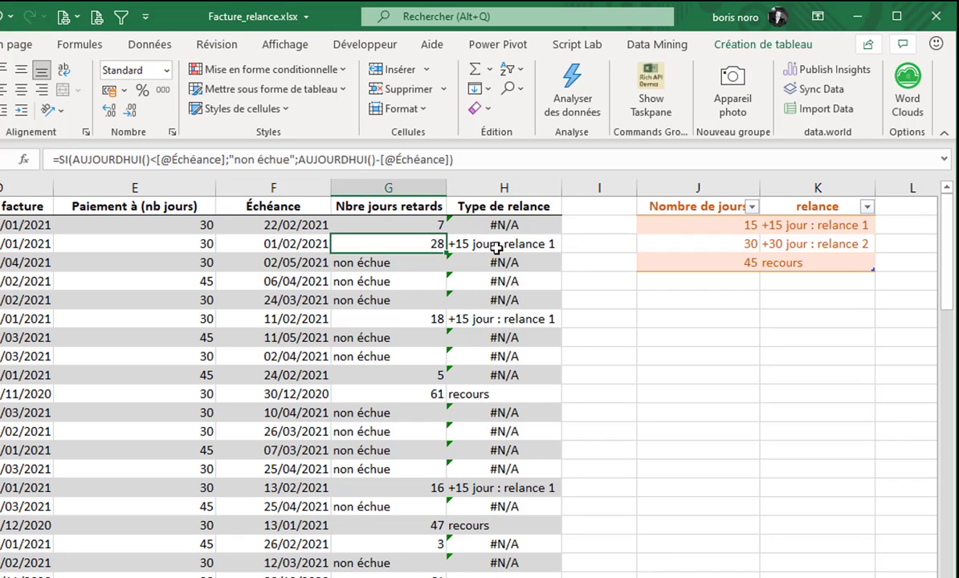
click(470, 241)
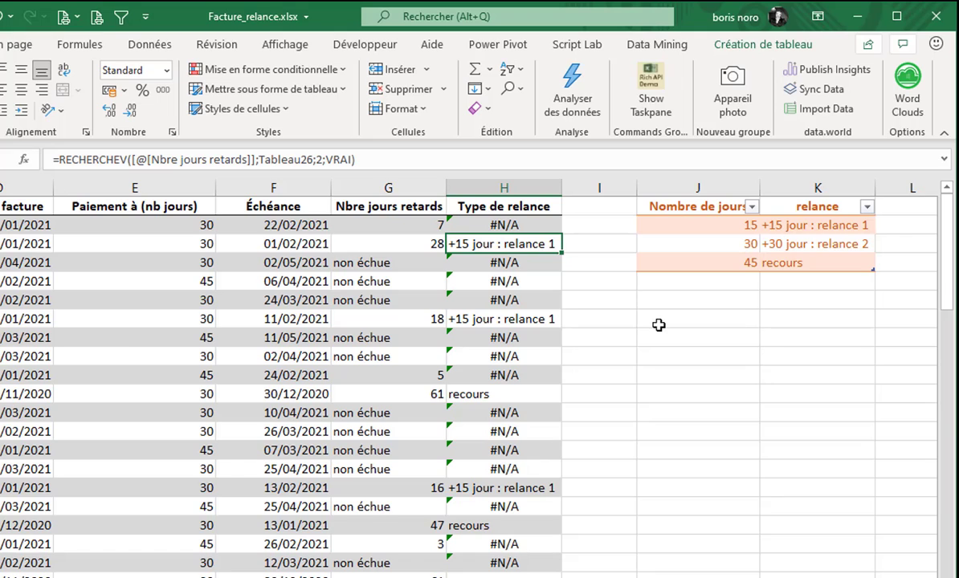
click(411, 321)
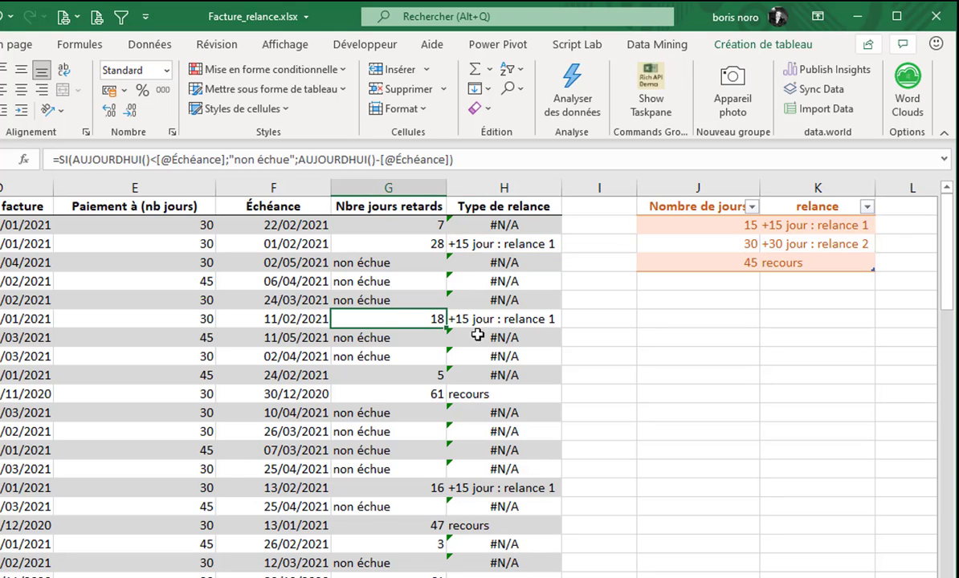
click(450, 319)
click(405, 393)
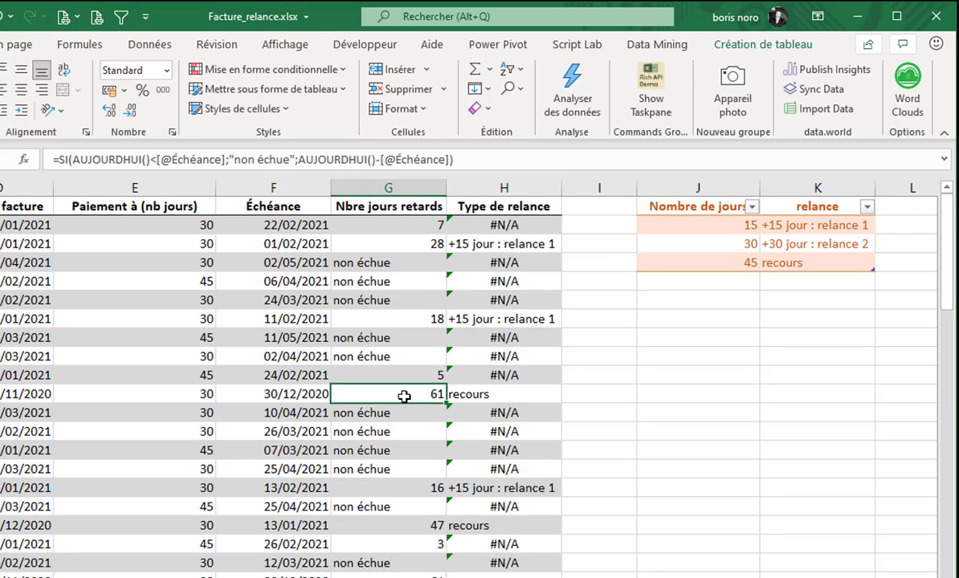
click(488, 393)
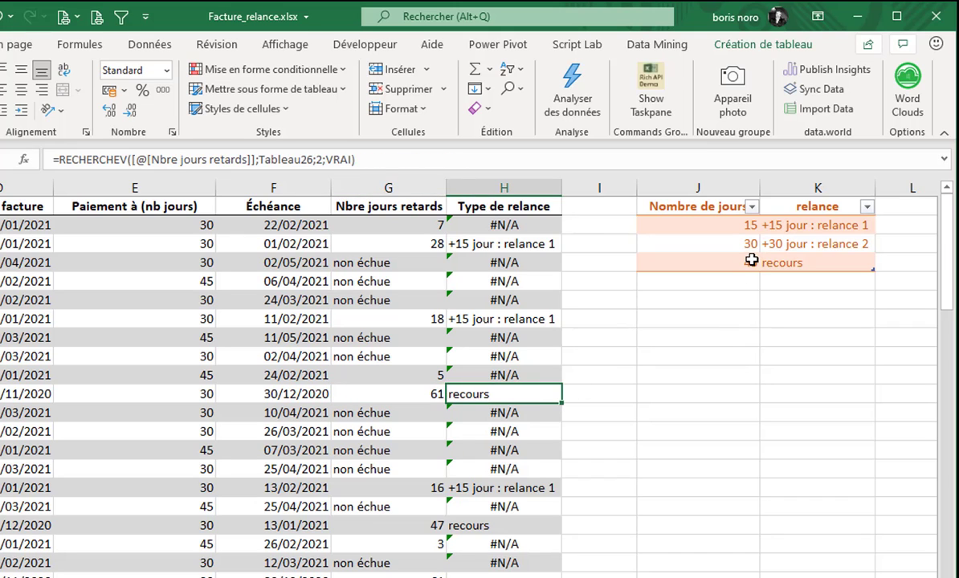
click(751, 259)
scroll(422, 438, down, 1)
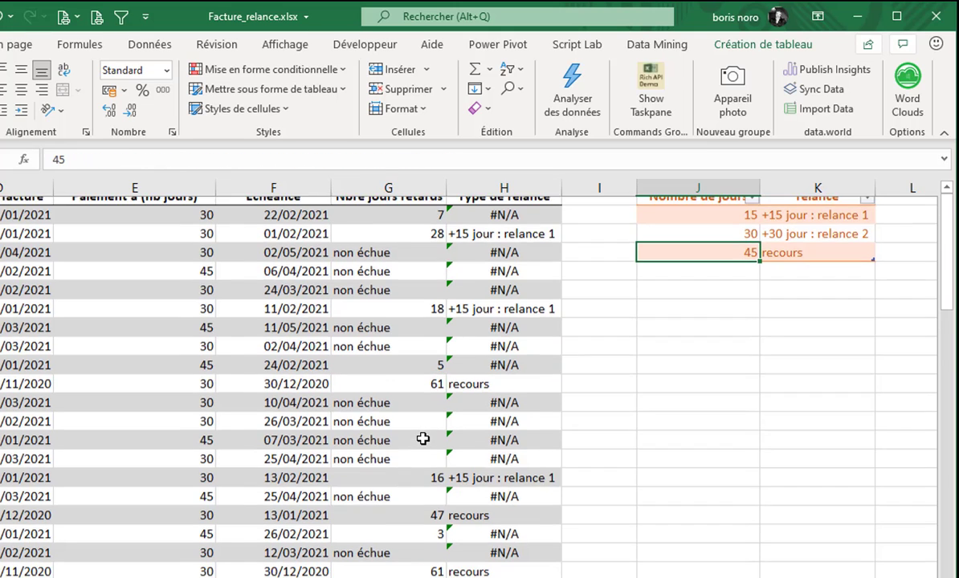
scroll(423, 438, down, 2)
click(393, 506)
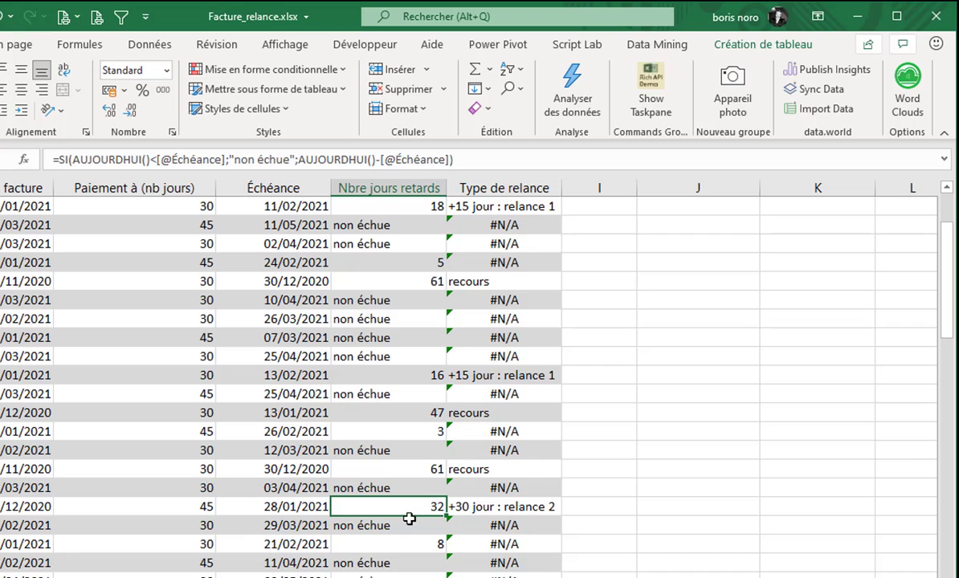
click(506, 509)
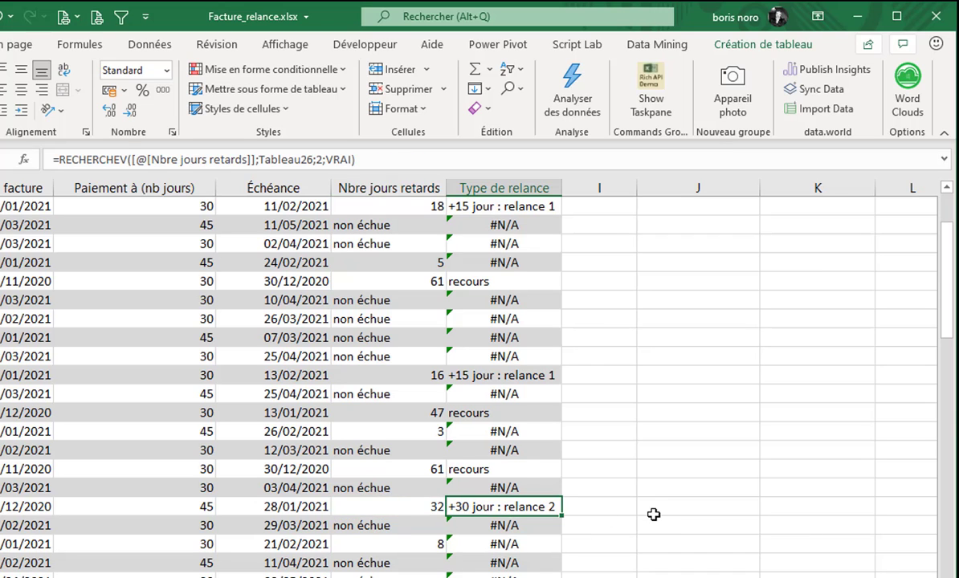
scroll(652, 515, up, 3)
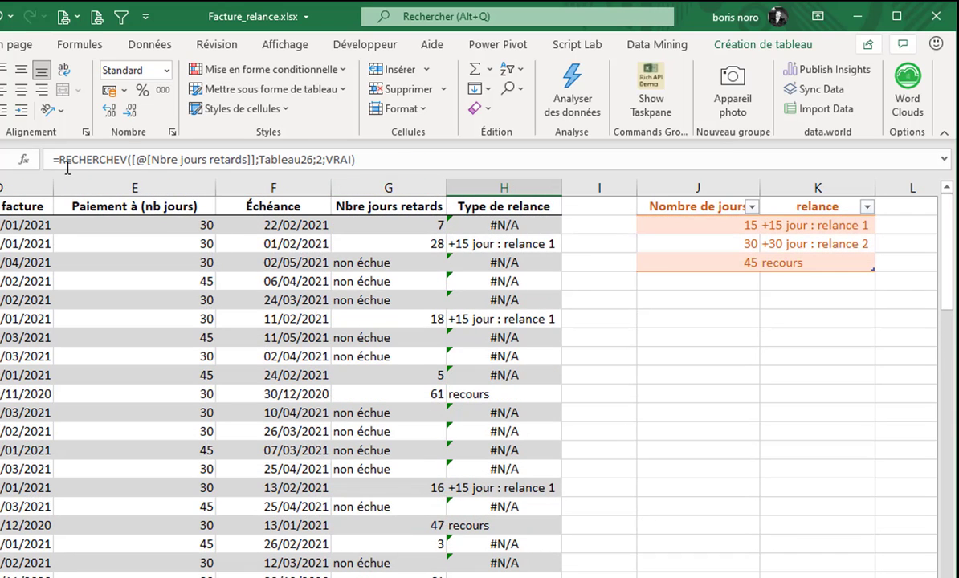
Wrap the Type de relance RECHERCHEV formula in SIERREUR with an empty string "" as the error value.
click(60, 160)
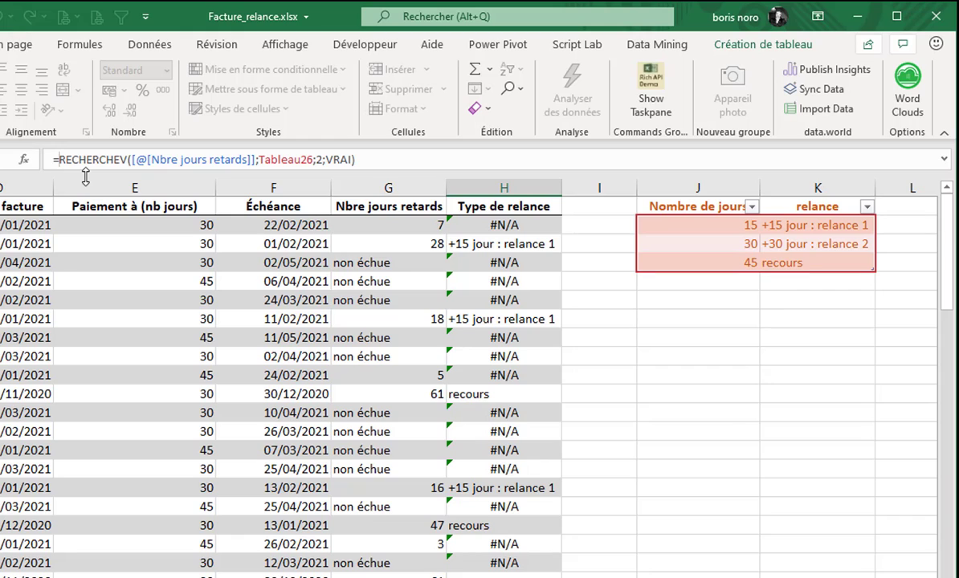
text(SI)
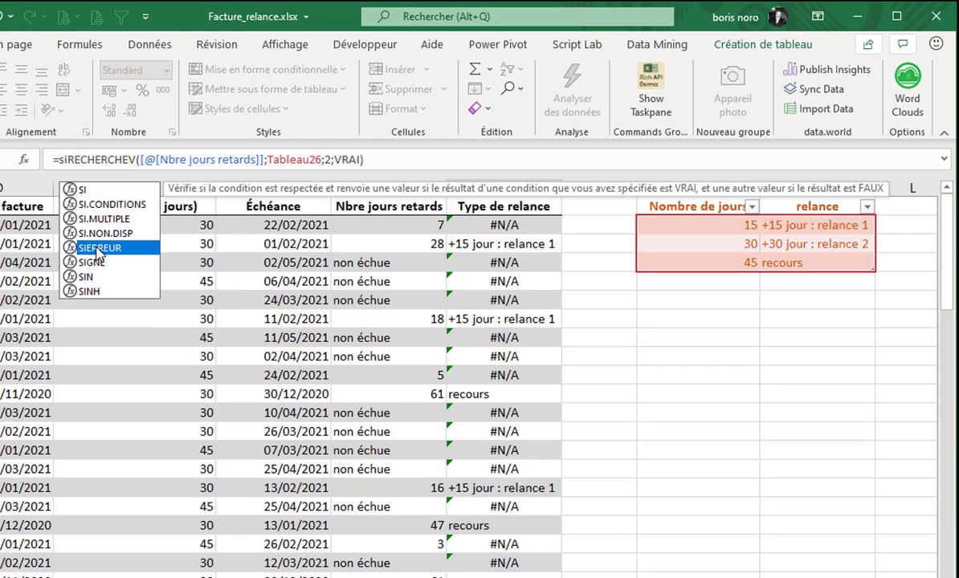
double_click(87, 231)
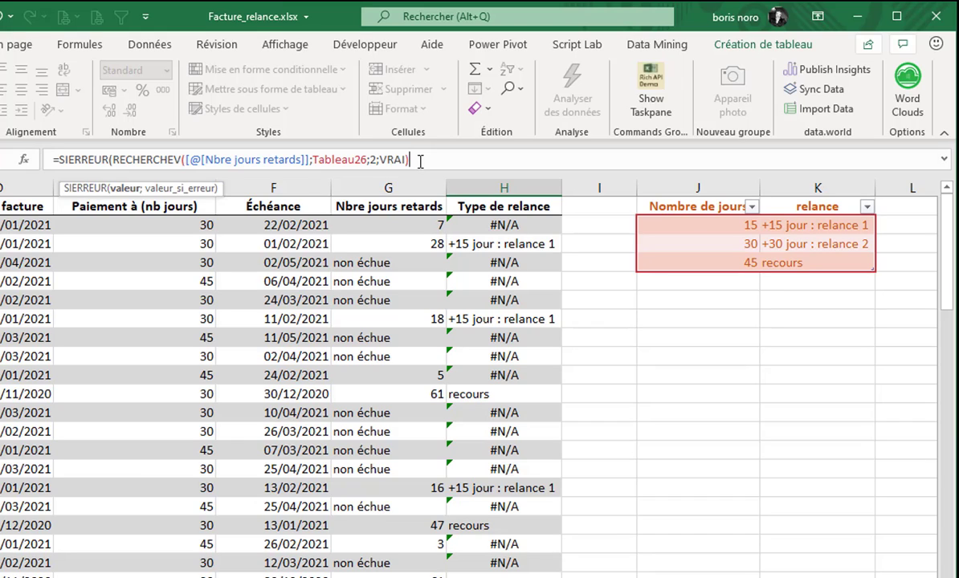
text(;)
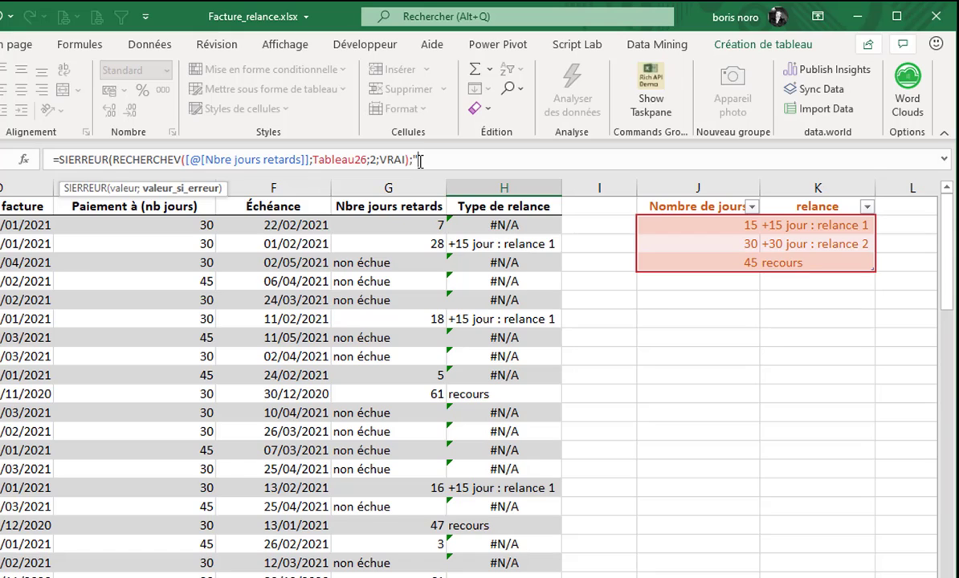
text(""))
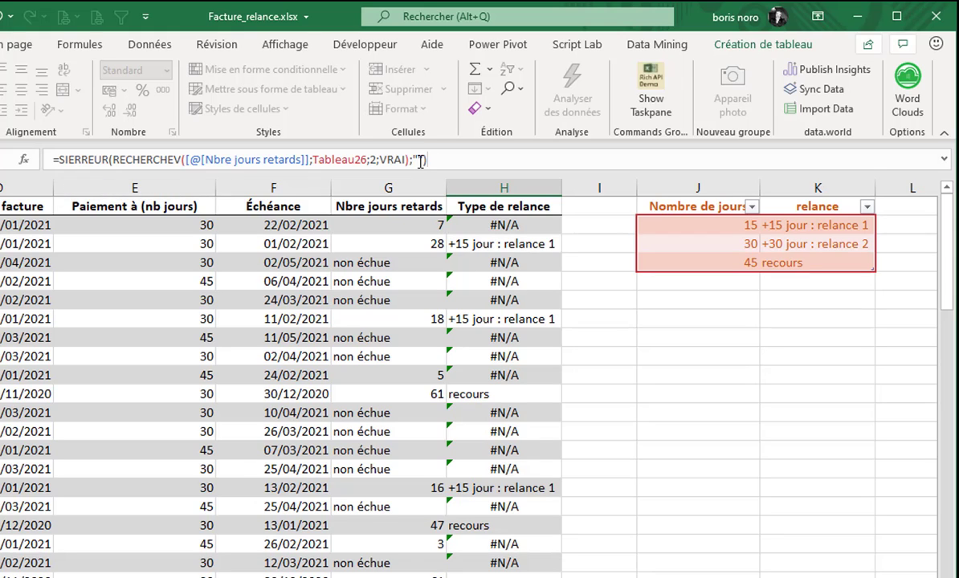
key(Return)
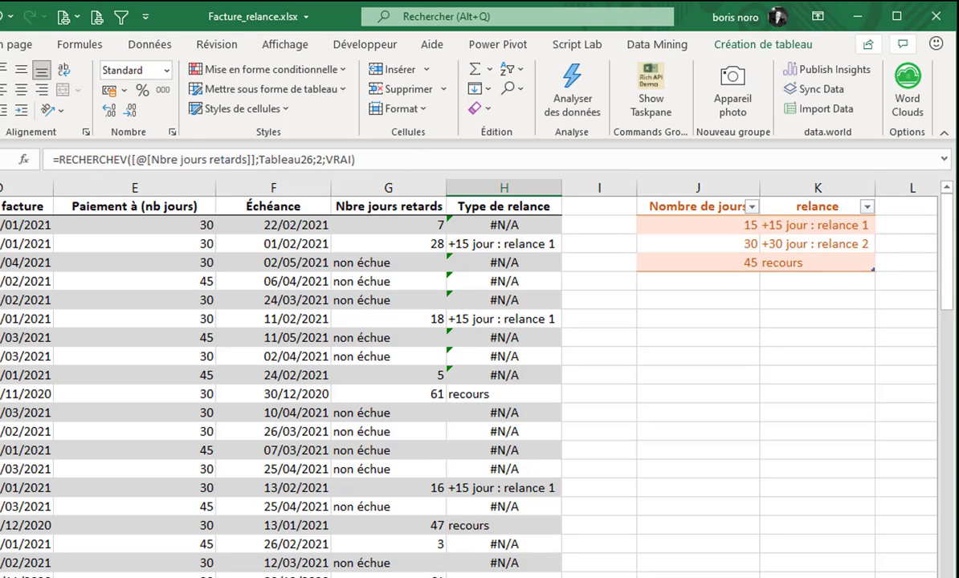
Copy the SIERREUR formula, paste only the formula into H2 and fill it down the Type de relance column.
right_click(488, 225)
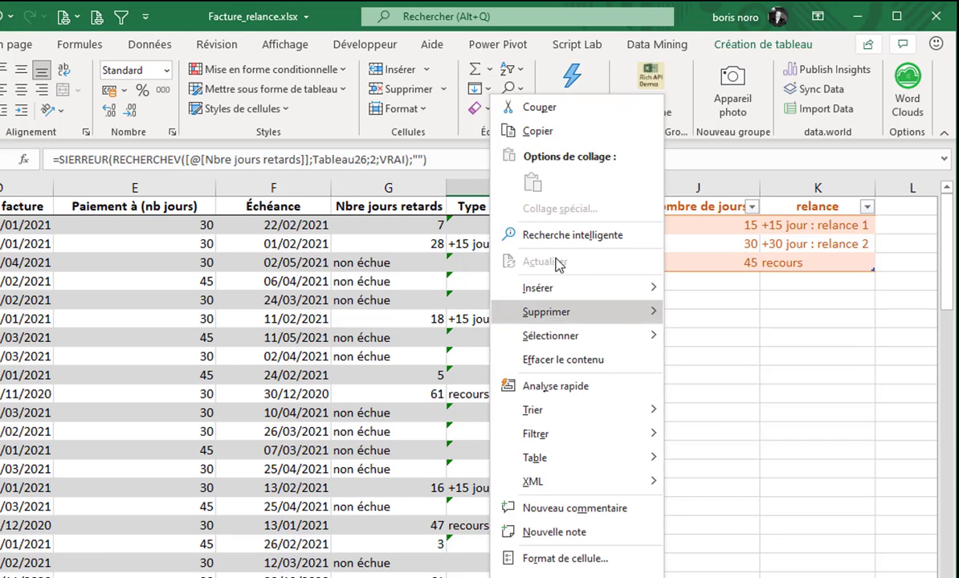
click(560, 134)
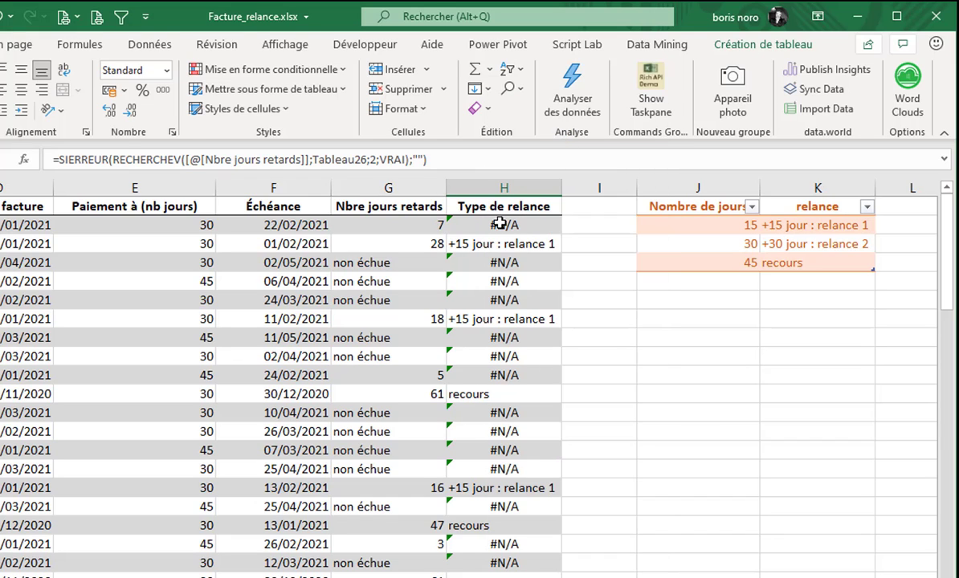
click(499, 223)
right_click(500, 224)
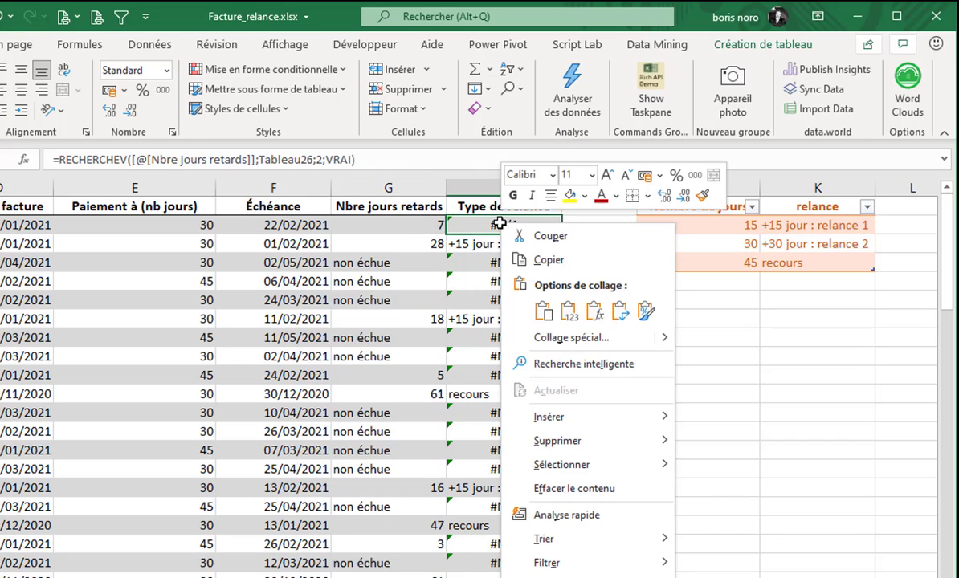
click(594, 312)
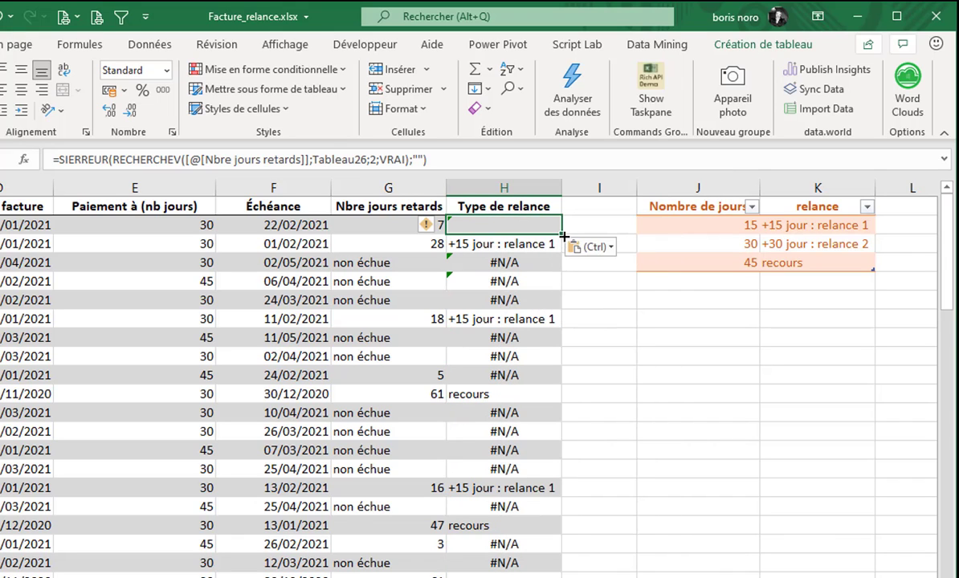
double_click(564, 234)
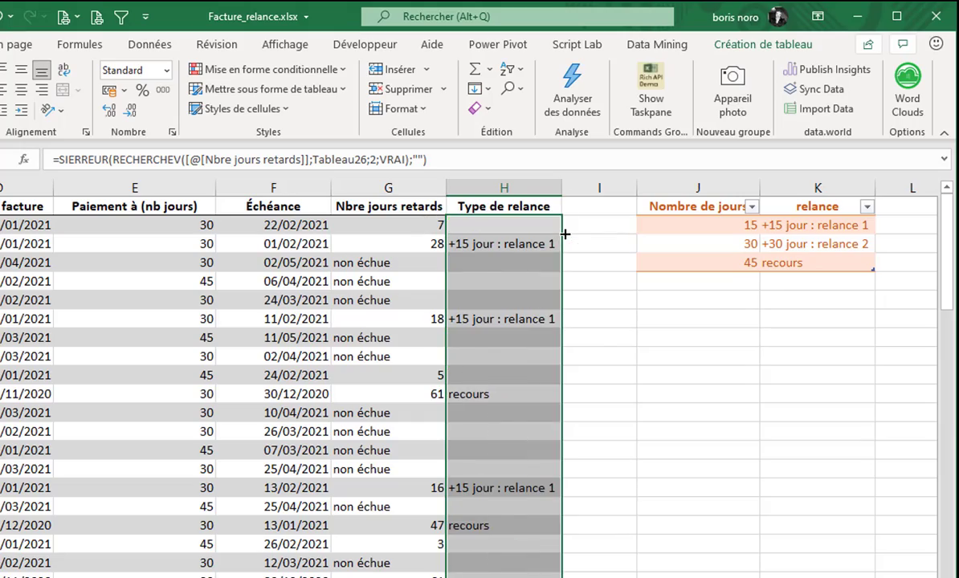
click(602, 327)
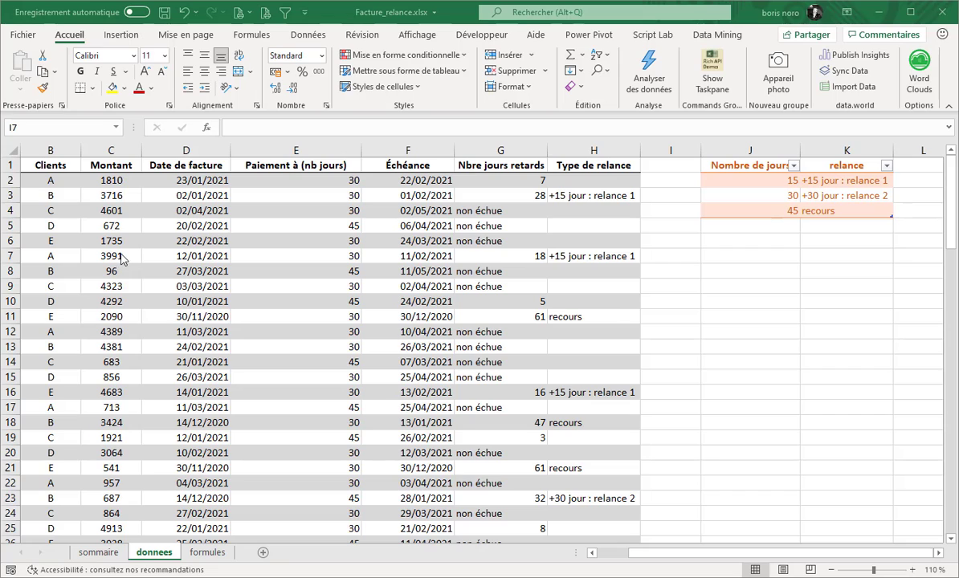
Create a pivot table from the invoice table Tableau15 on a new worksheet.
click(62, 180)
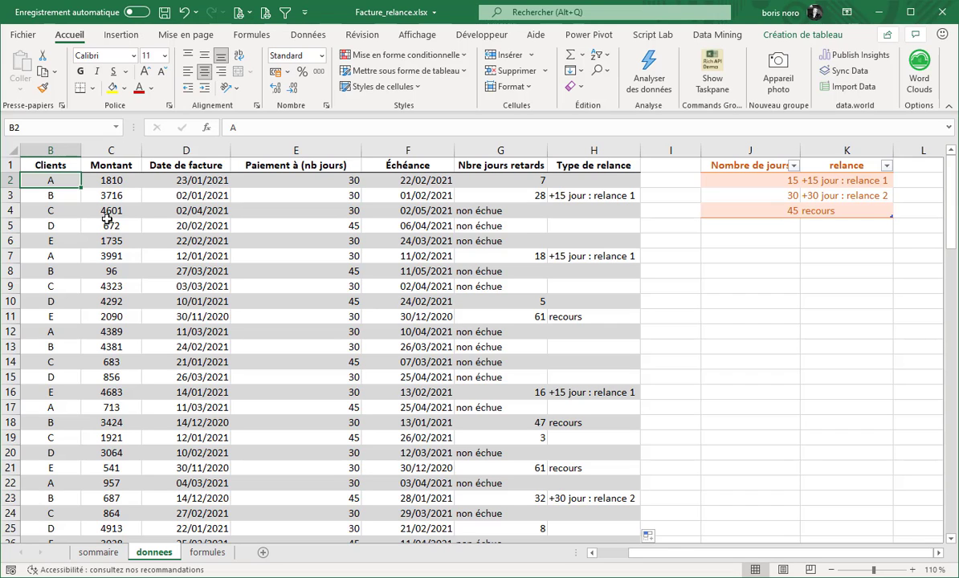
click(120, 35)
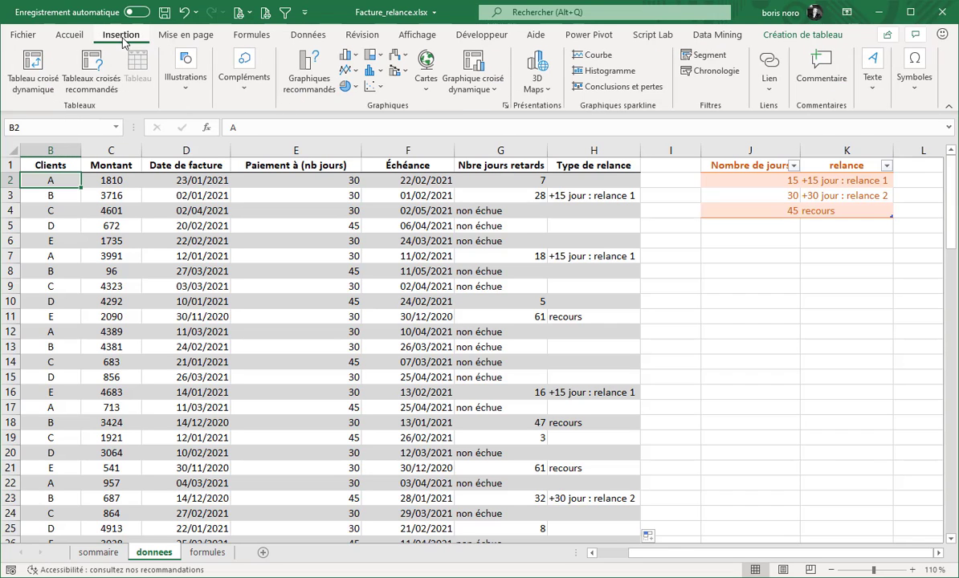
click(26, 83)
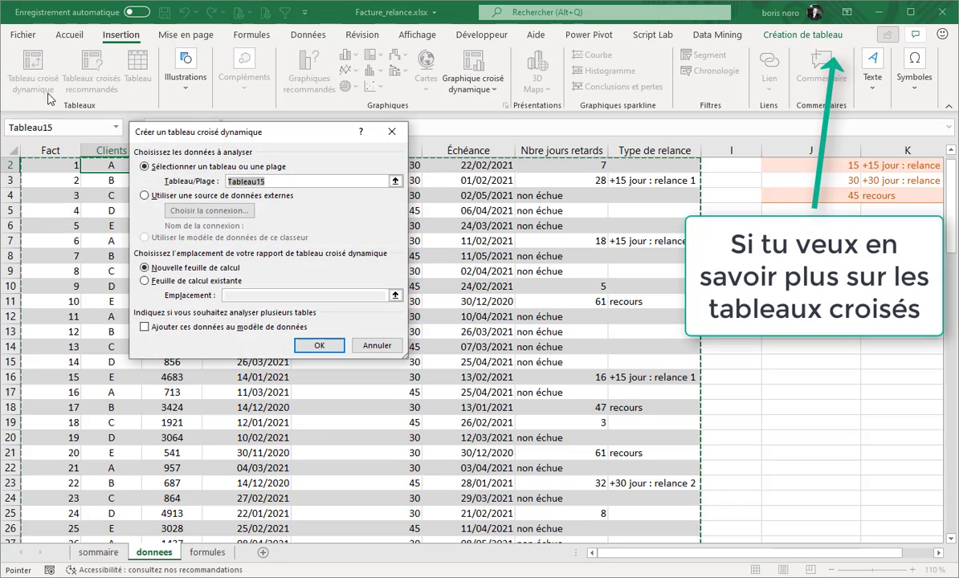
click(319, 346)
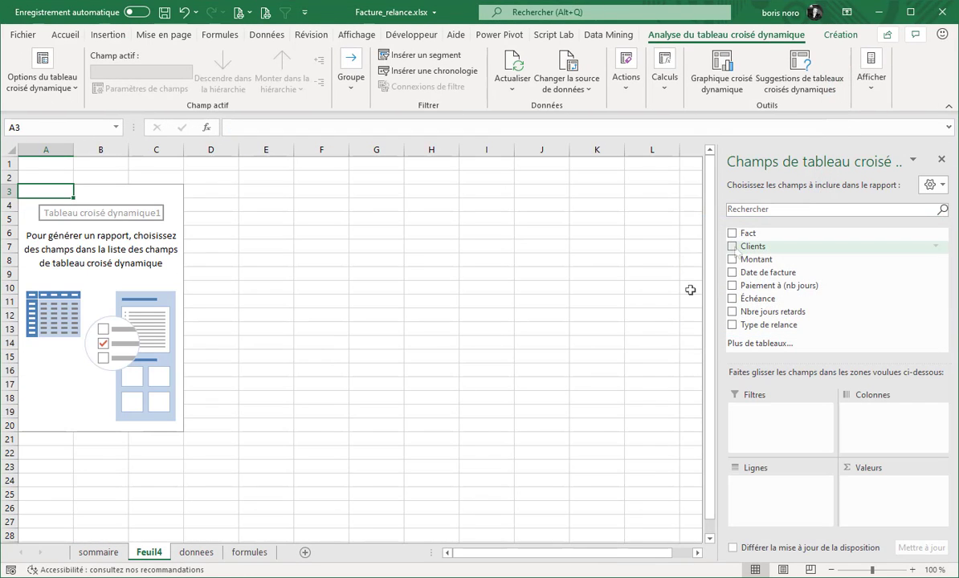
Lay out the pivot table with Clients as filter, Type de relance and Fact as rows, and Somme de Montant as values.
drag(751, 246, 764, 425)
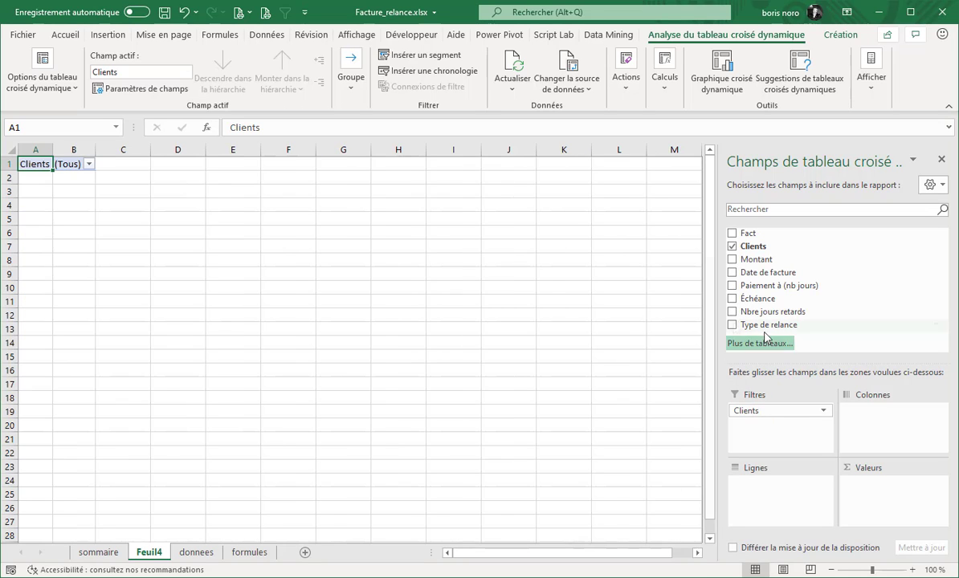
drag(755, 324, 767, 504)
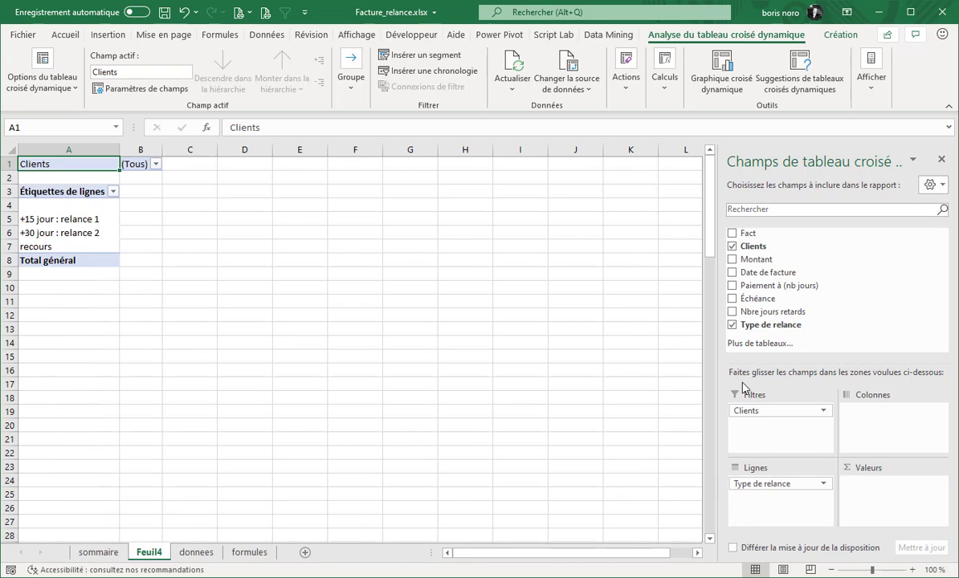
drag(745, 235, 755, 499)
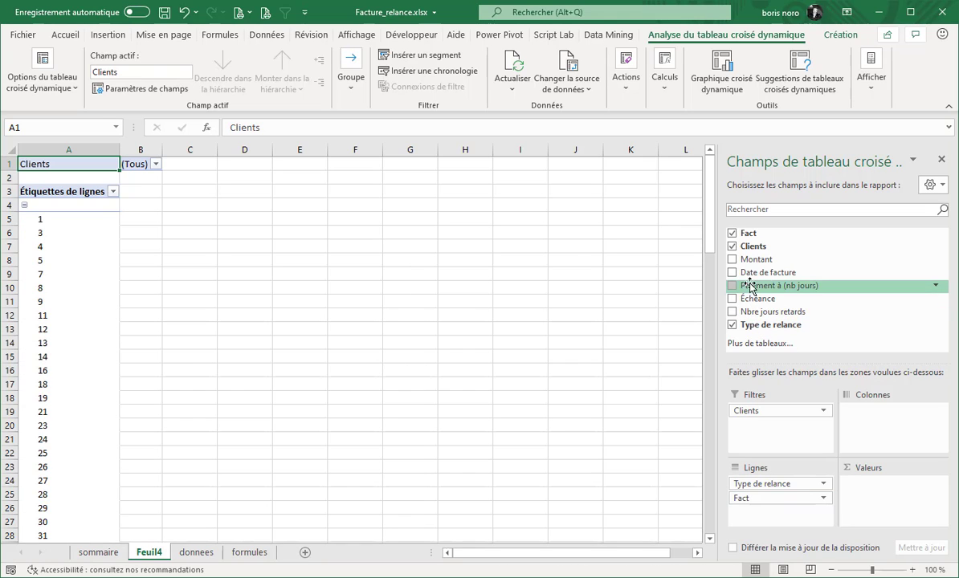
drag(753, 259, 869, 499)
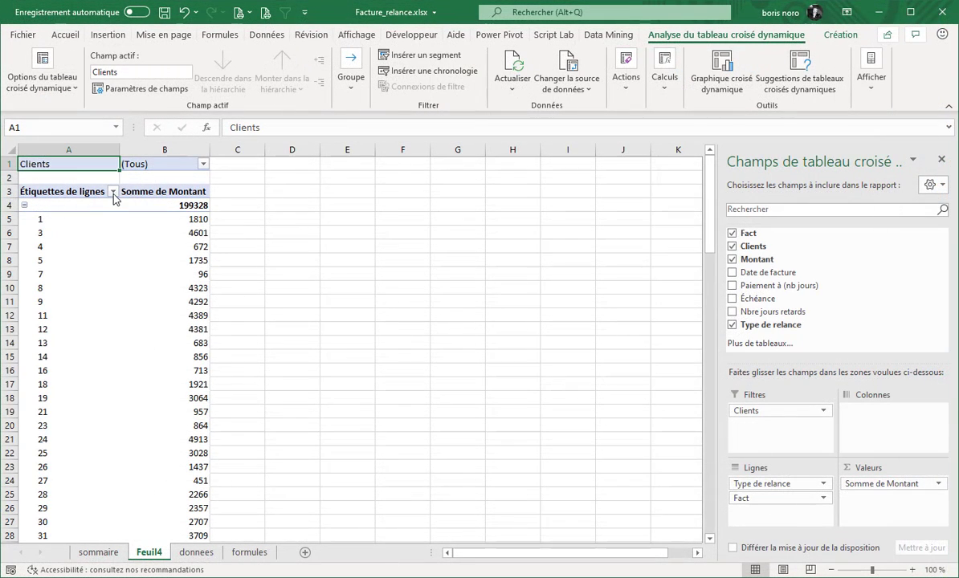
Exclude the blank Type de relance from the pivot table rows and filter the report to client C.
click(113, 192)
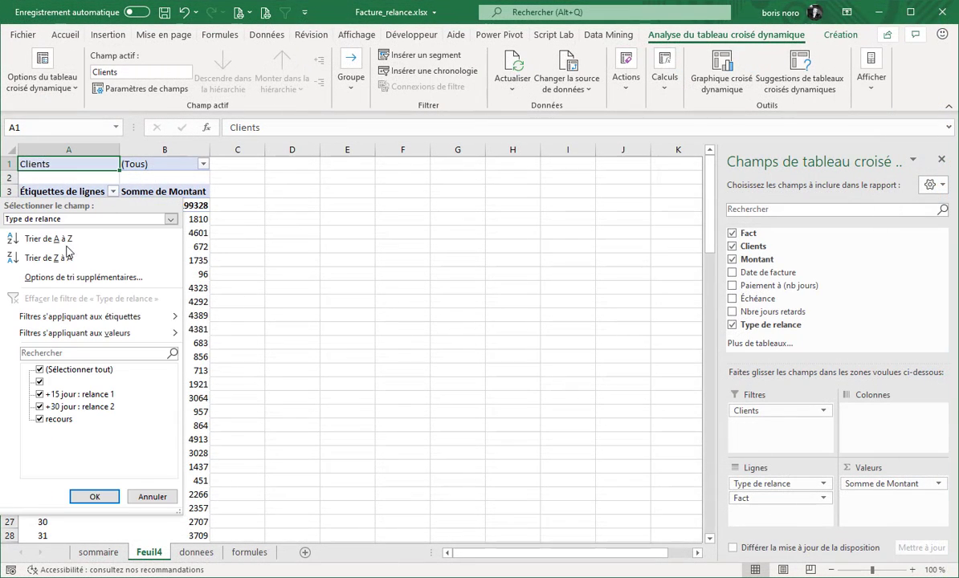
click(39, 383)
click(94, 498)
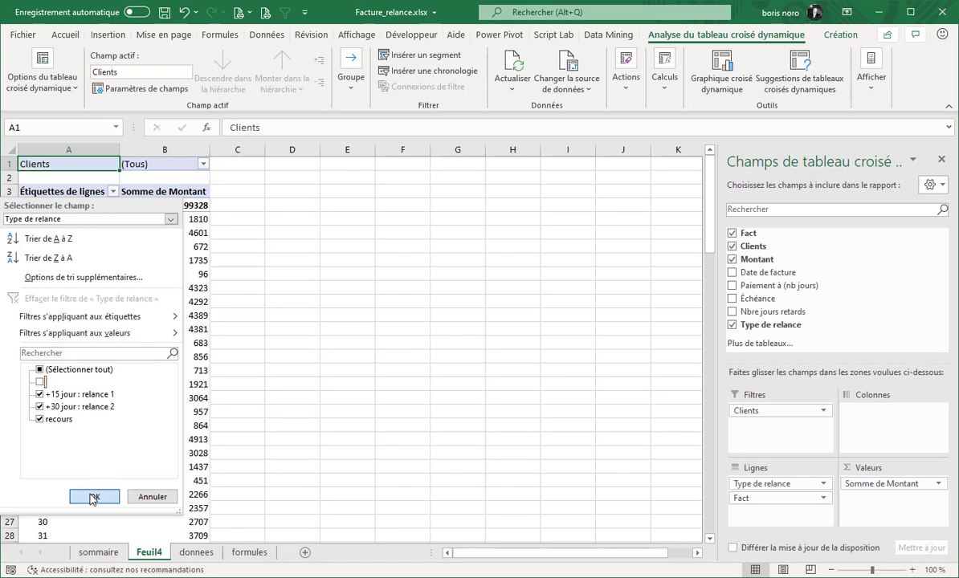
click(204, 165)
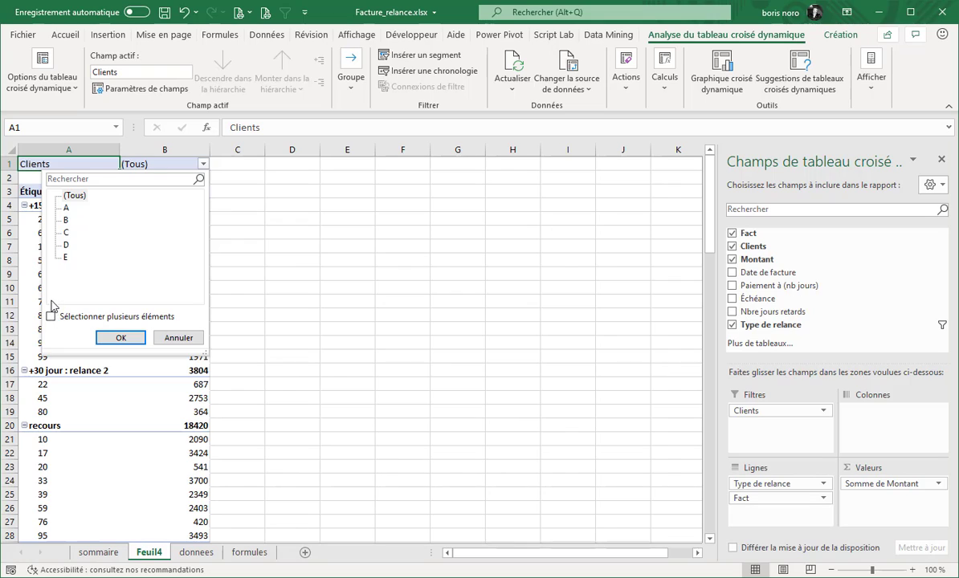
click(66, 234)
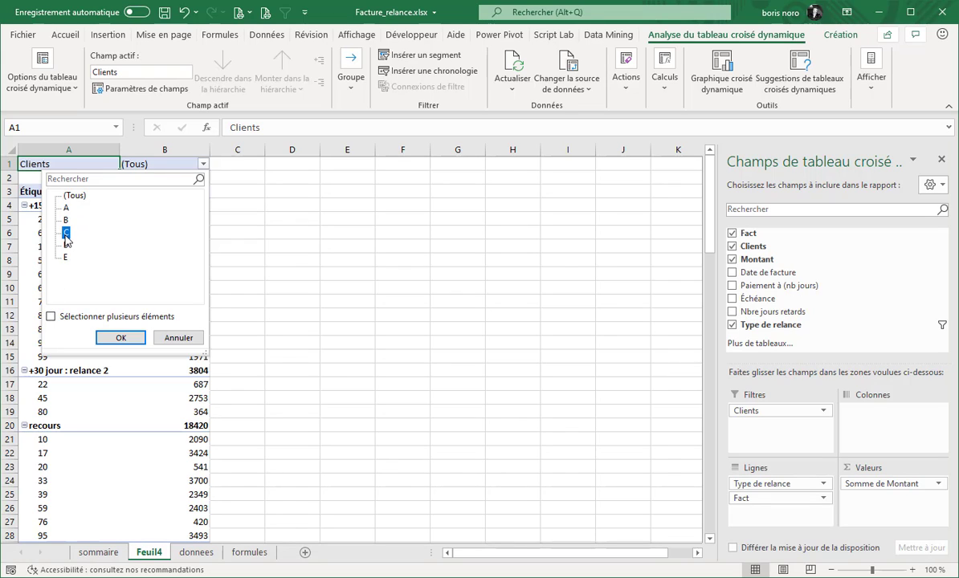
click(117, 338)
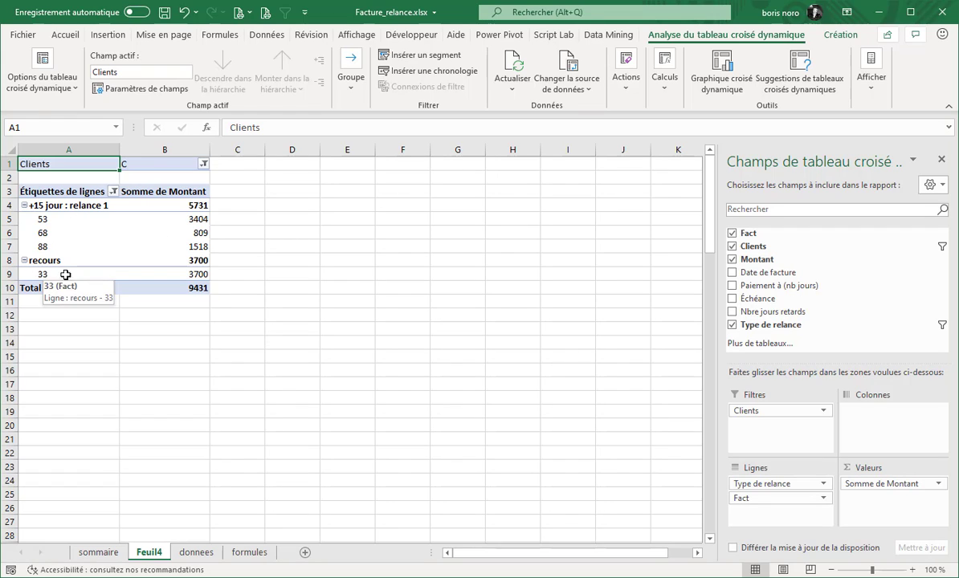
click(363, 258)
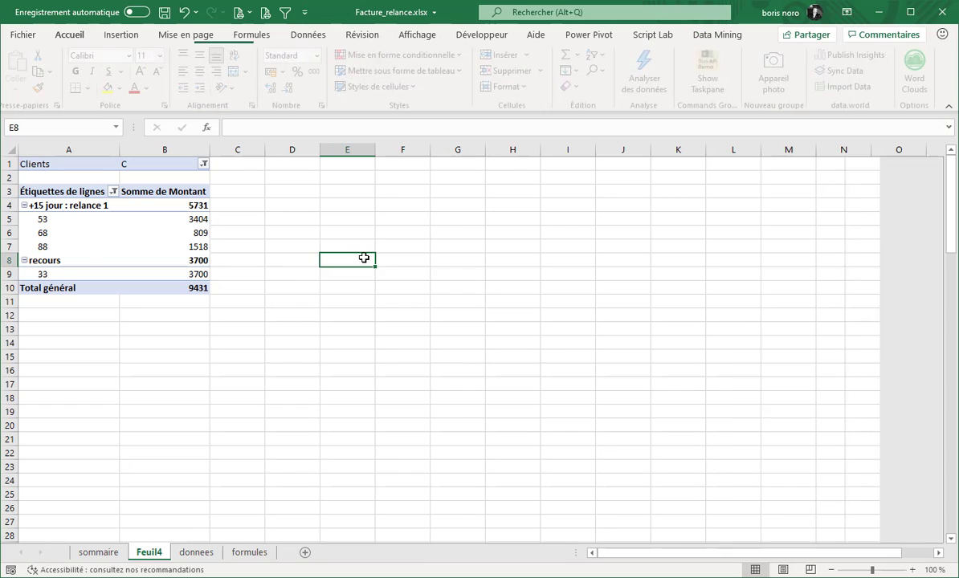
In the blank workbook Classeur4, start importing data from the workbook relance_formules.xlsx.
key(ctrl+Page_Up)
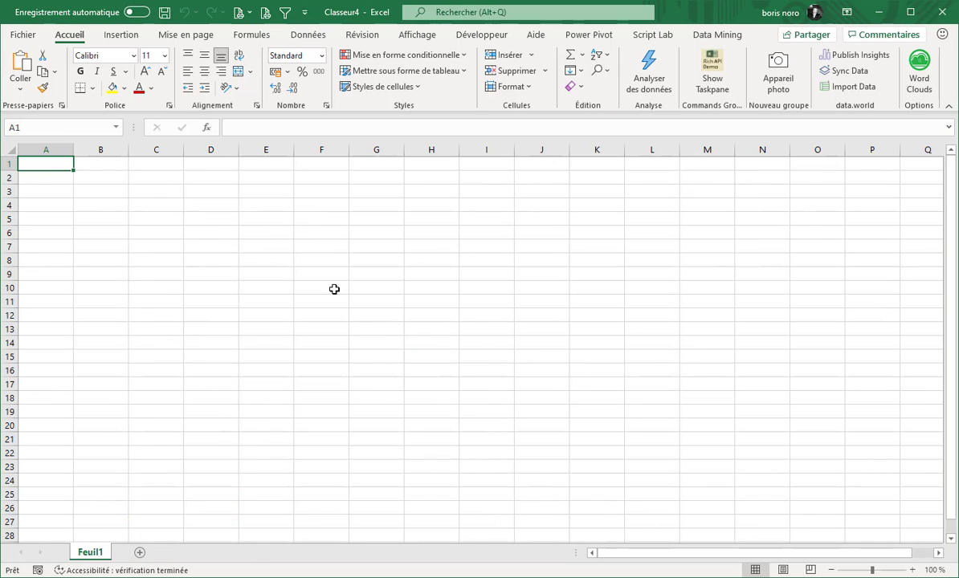
click(320, 38)
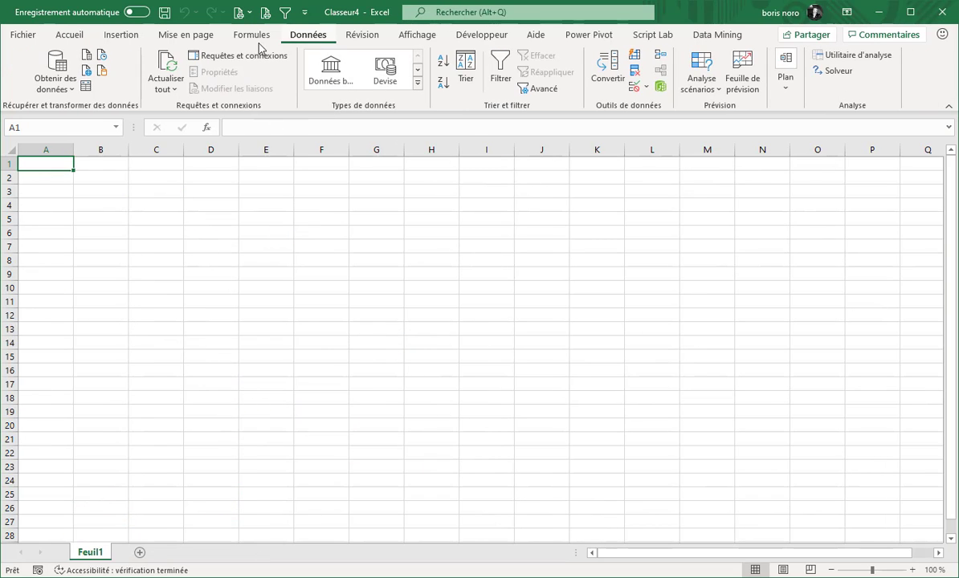
click(68, 91)
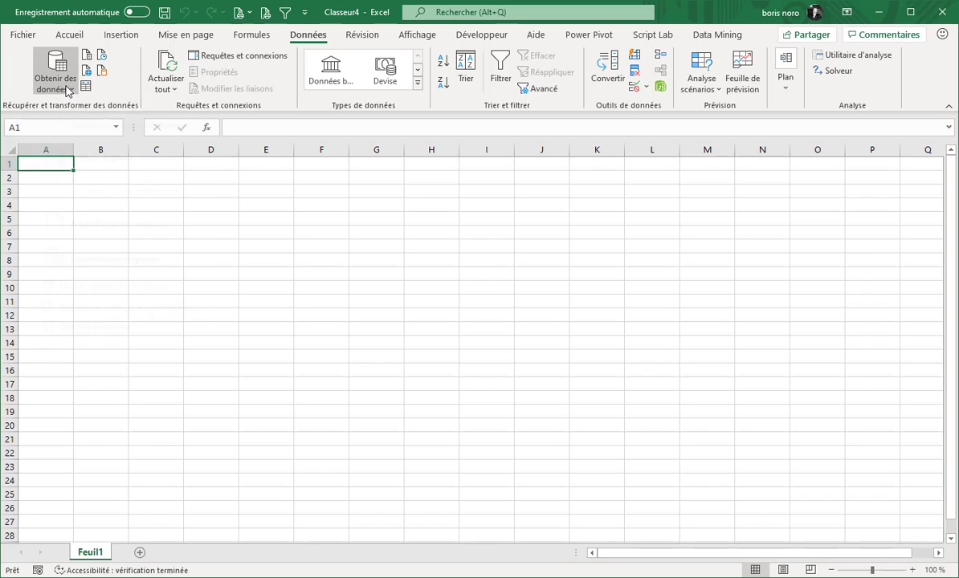
mouse_move(140, 118)
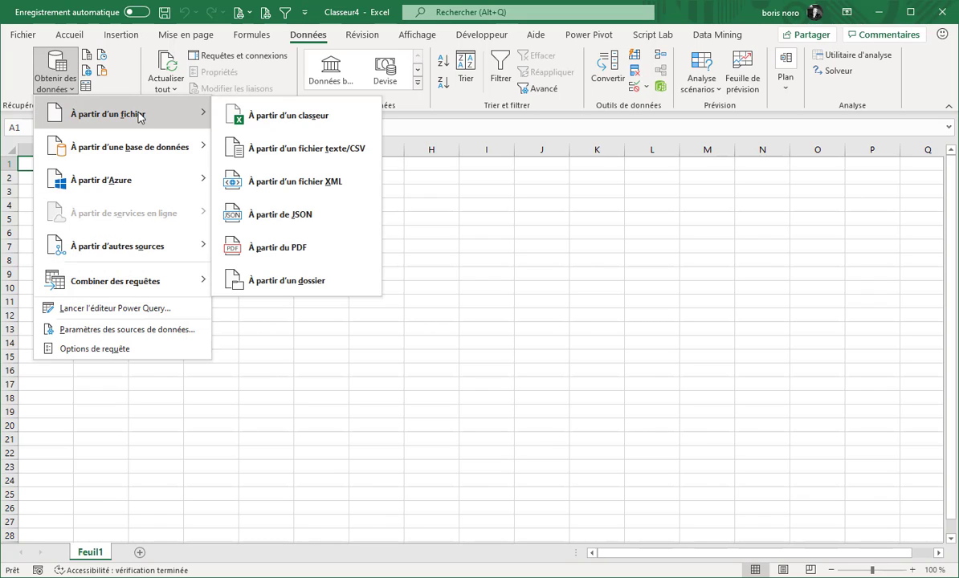
click(274, 120)
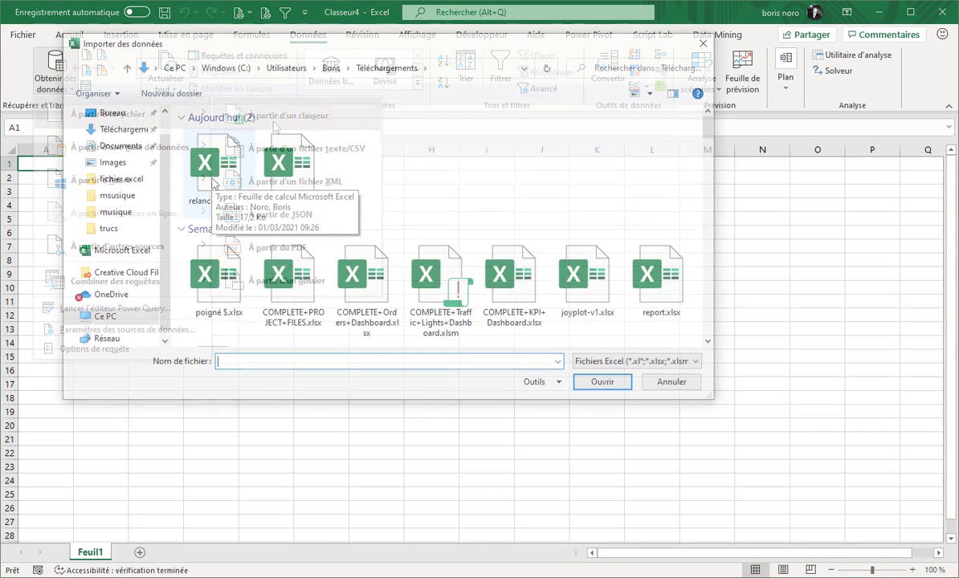
double_click(212, 170)
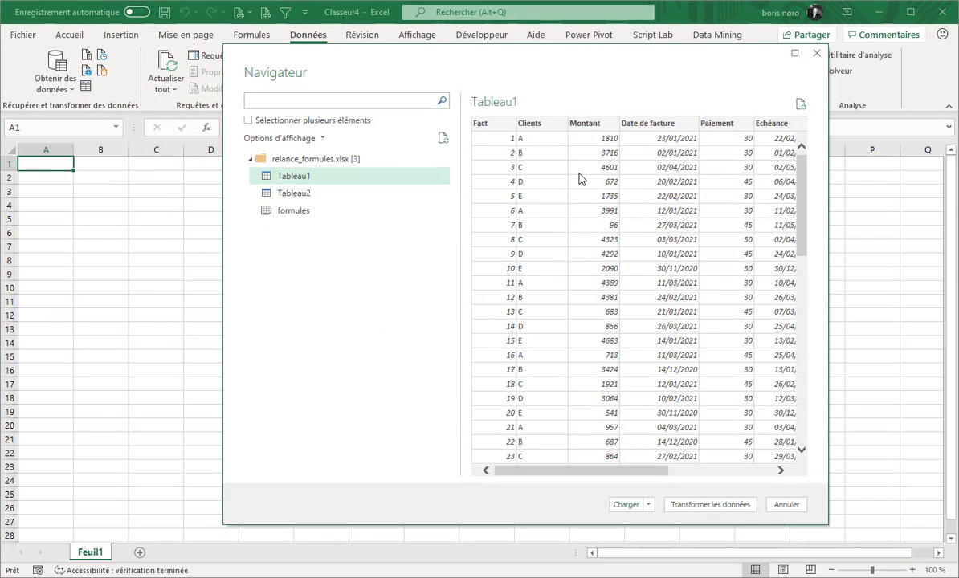
Preview Tableau1 from relance_formules.xlsx and open it in the Power Query editor for transformation.
scroll(582, 178, down, 4)
scroll(581, 179, up, 4)
click(700, 506)
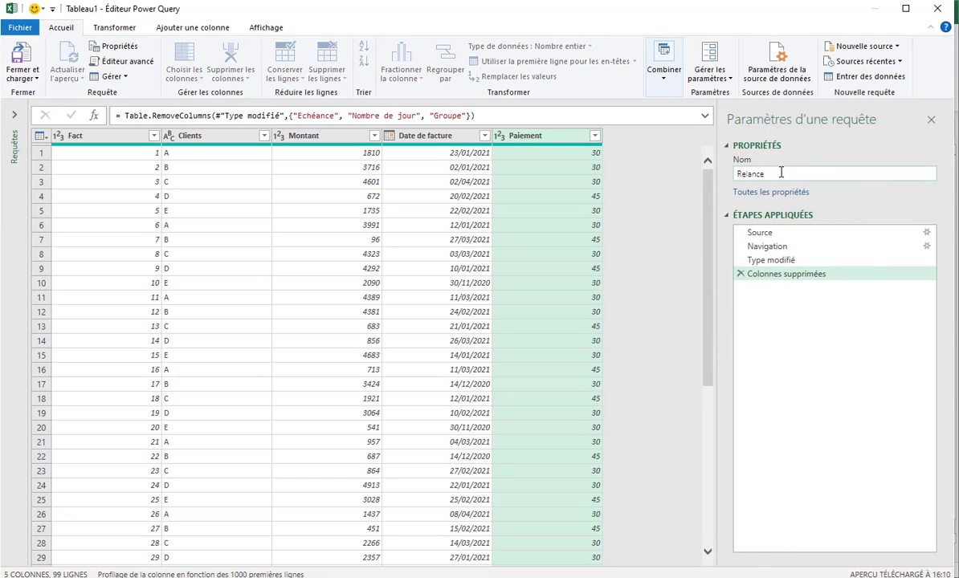
Name the query Relance and start a custom column named Echeance.
key(Return)
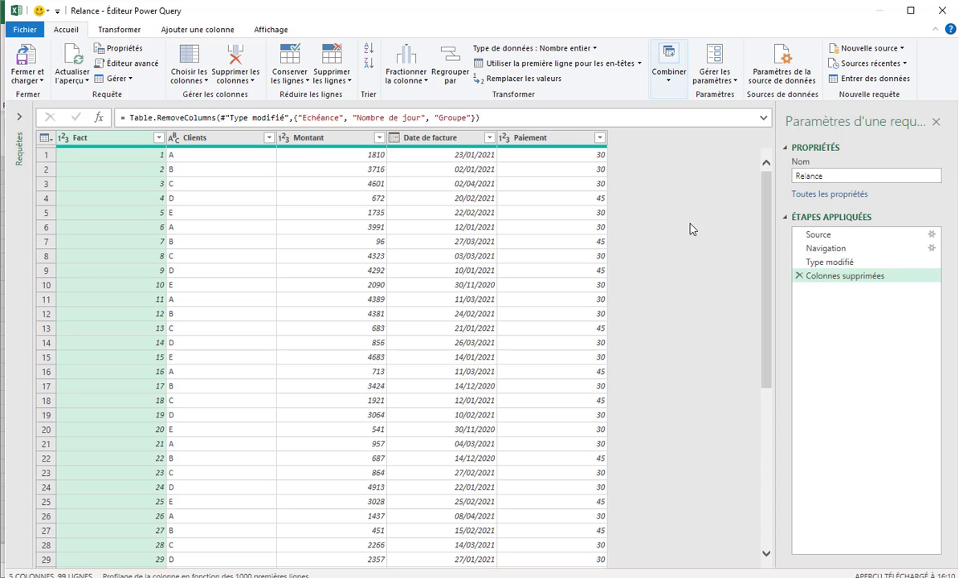
click(193, 30)
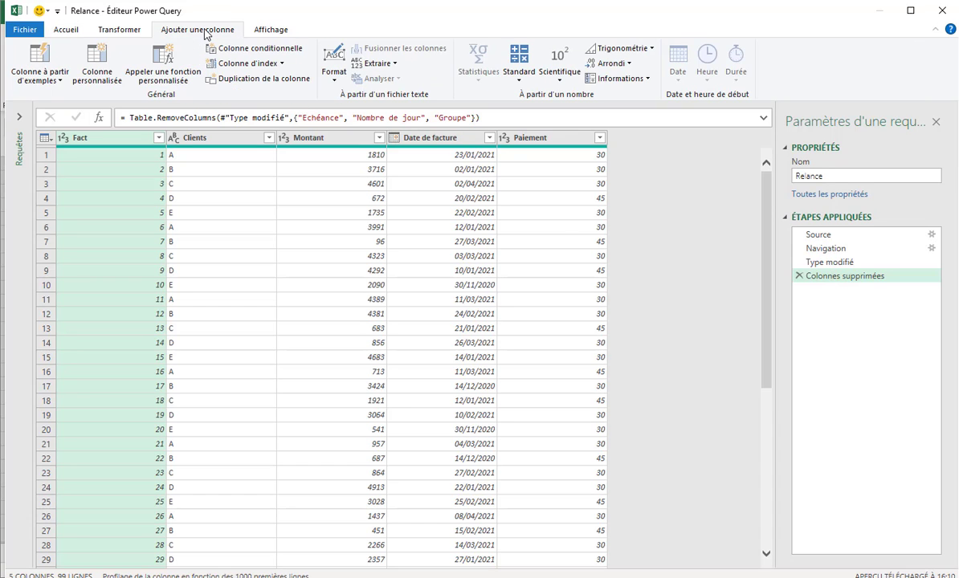
click(97, 64)
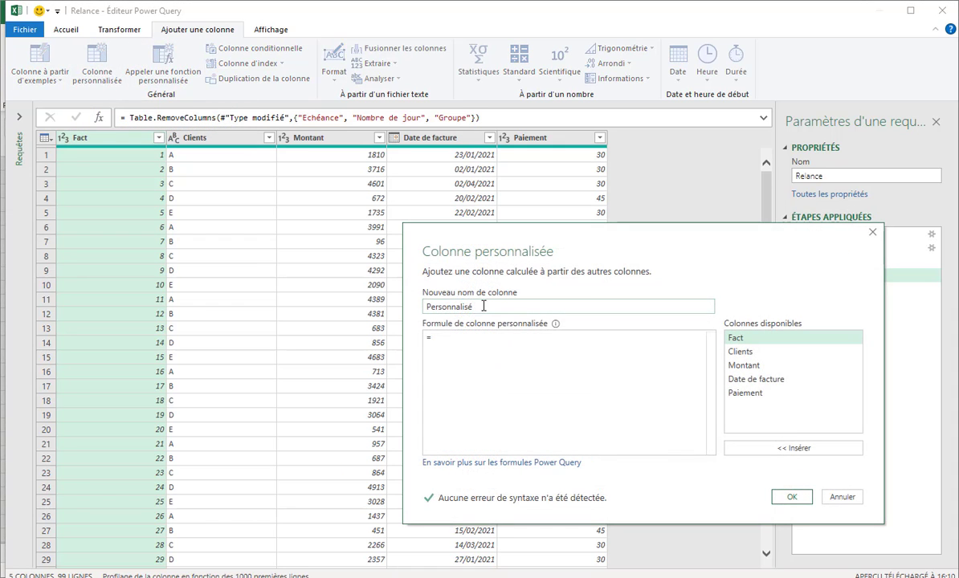
text(Echeance)
key(Tab)
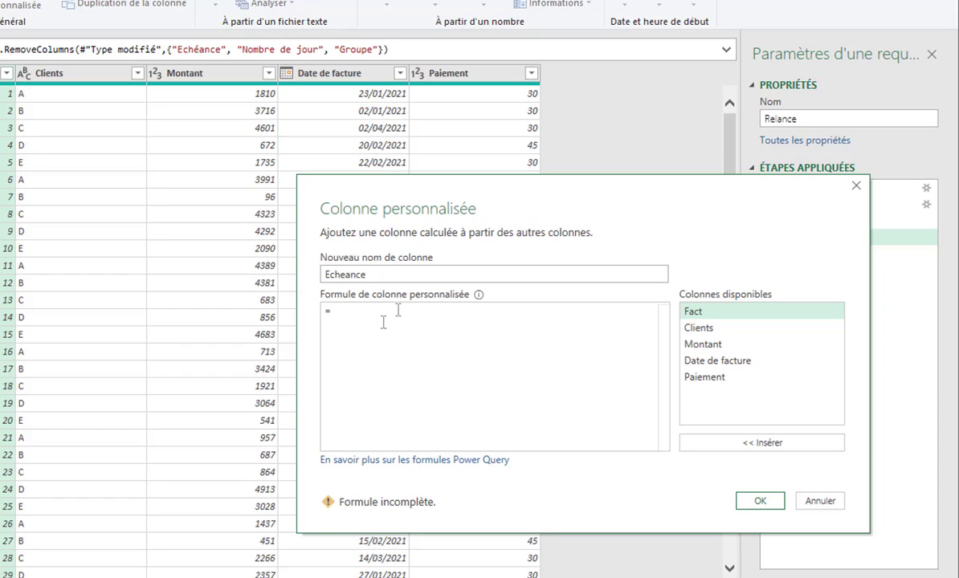
Define Echeance as Date.AddDays([Date de facture],[Paiement]), create the column and set its data type to Date.
text(D)
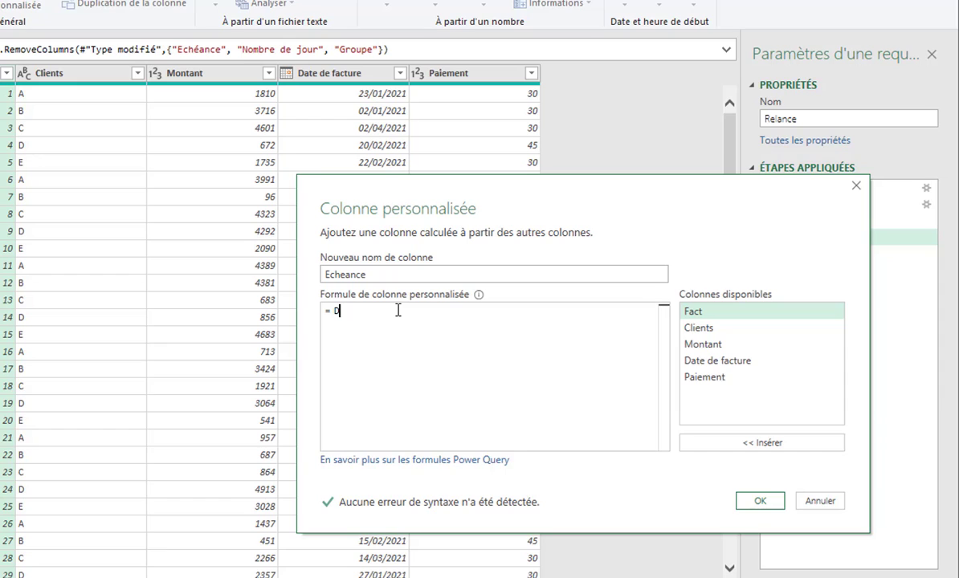
text(ate)
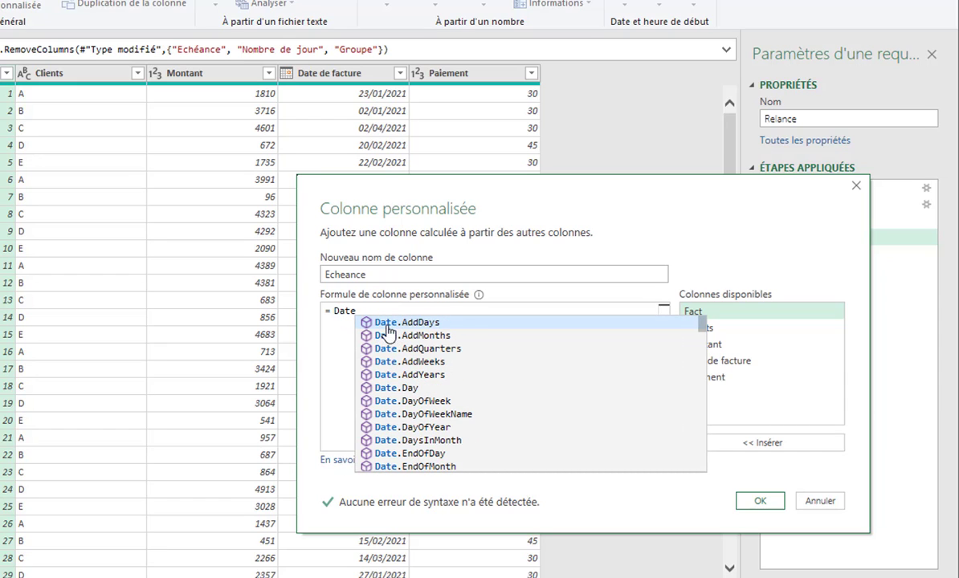
click(405, 323)
text(()
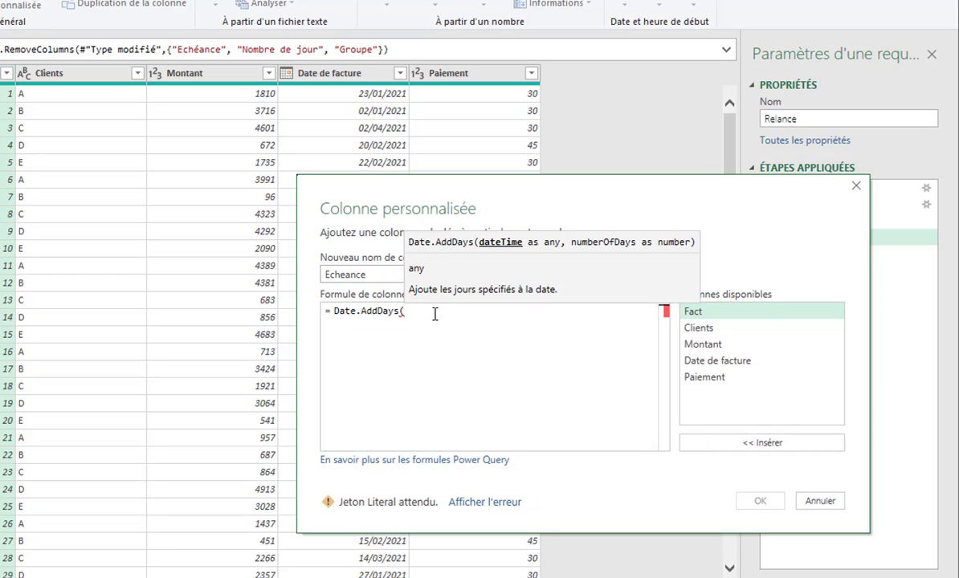
double_click(697, 367)
text(,)
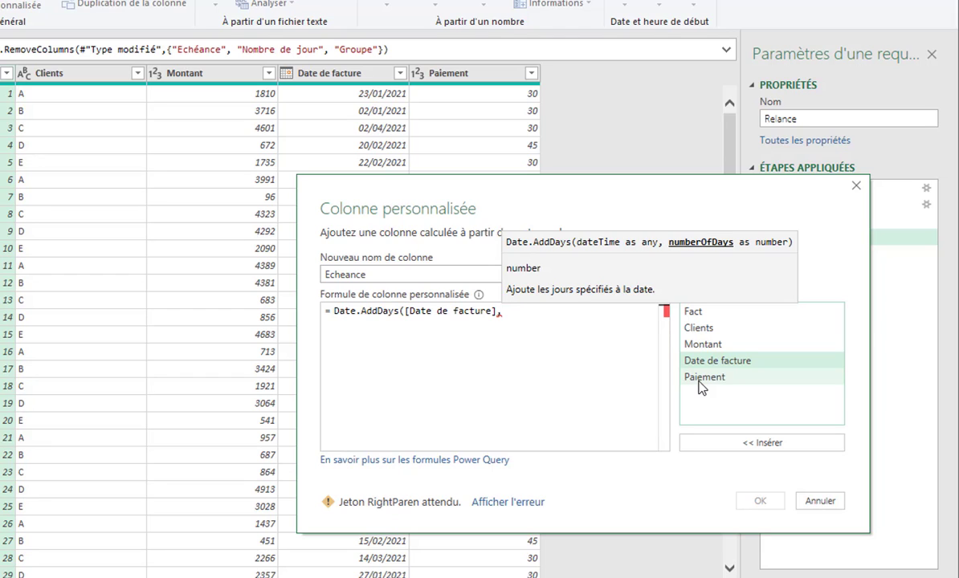
double_click(698, 378)
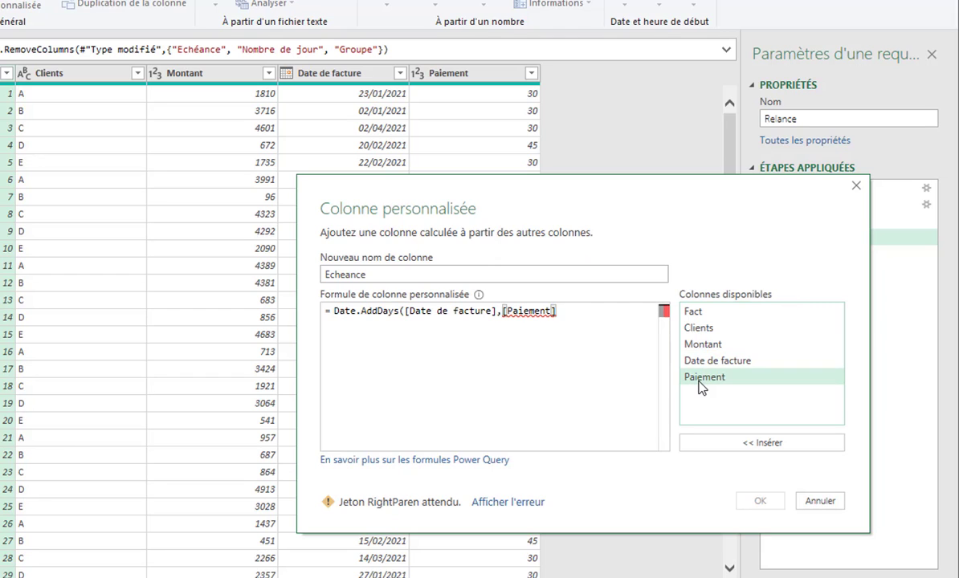
text())
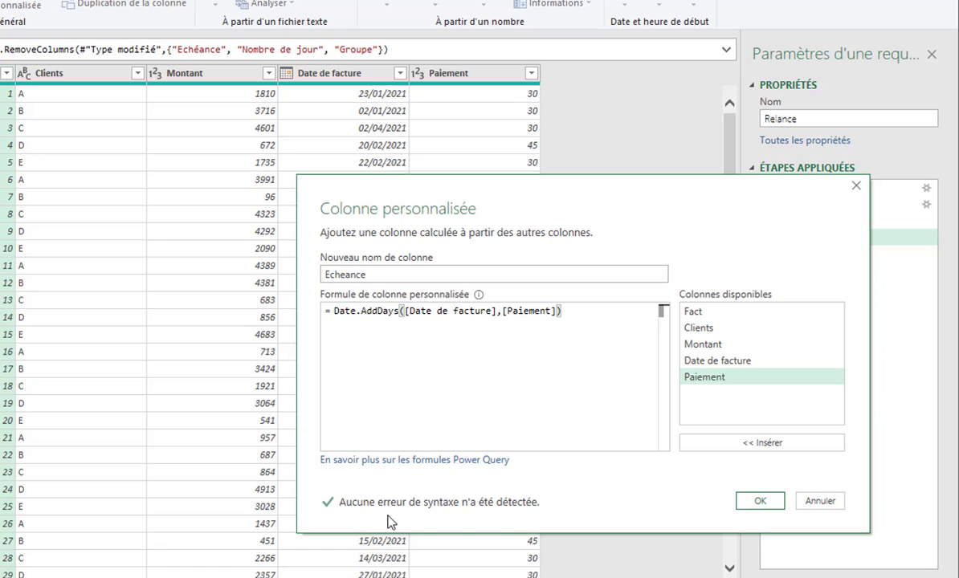
click(761, 503)
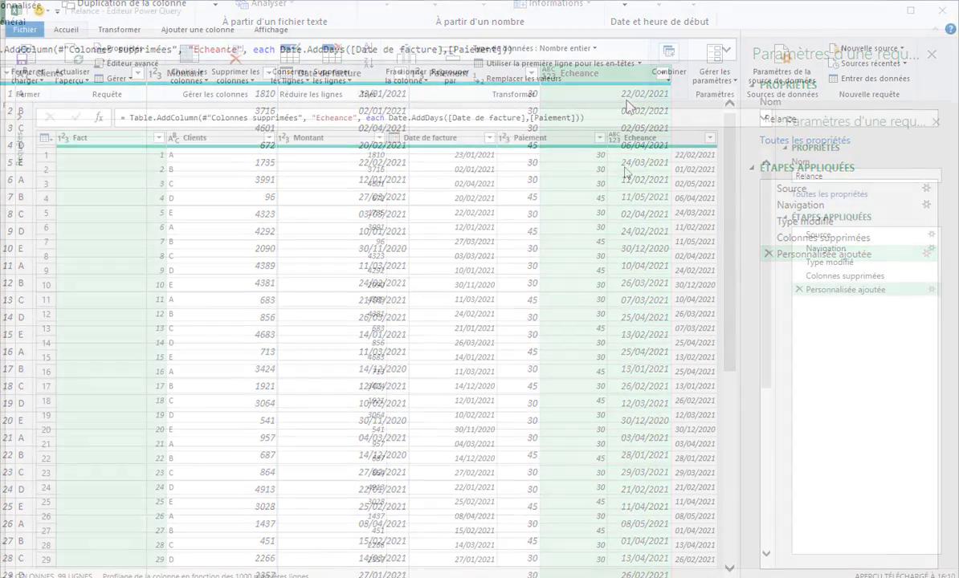
click(615, 139)
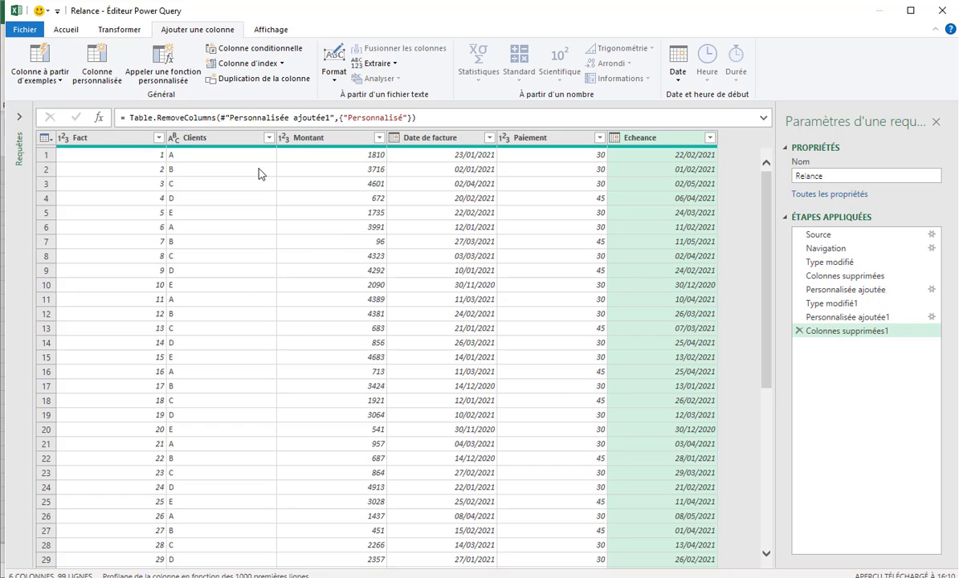
Start another custom column named Nb jours retard.
click(107, 80)
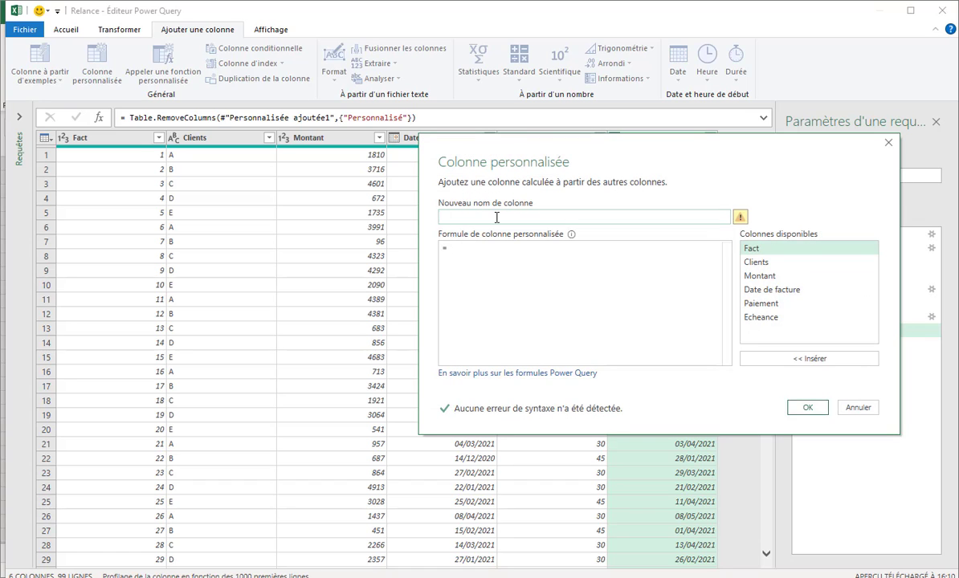
click(497, 217)
text(Nb jours retard)
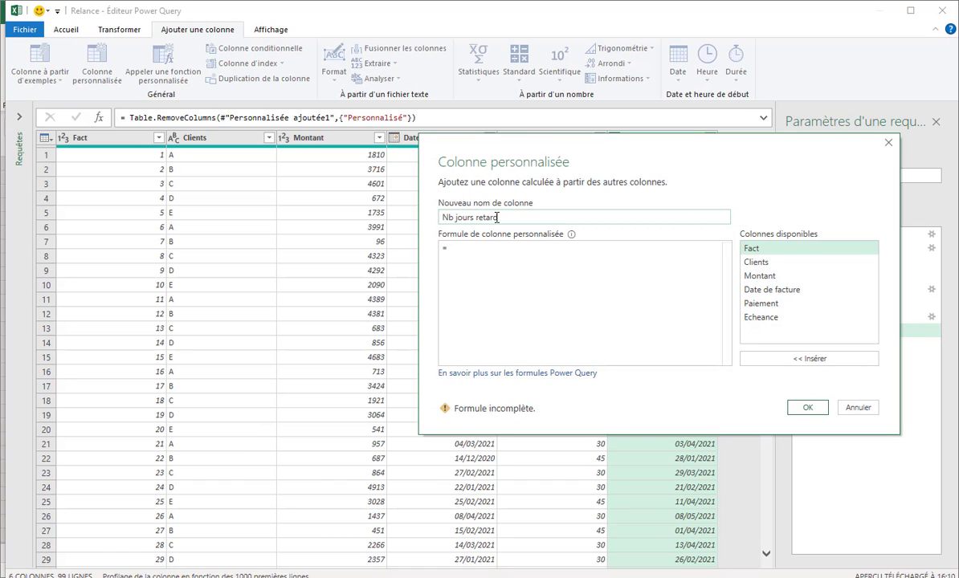
Begin the Nb jours retard formula with the condition if Date.From(DateTime.LocalNow()) < [Echeance].
click(475, 251)
text(if)
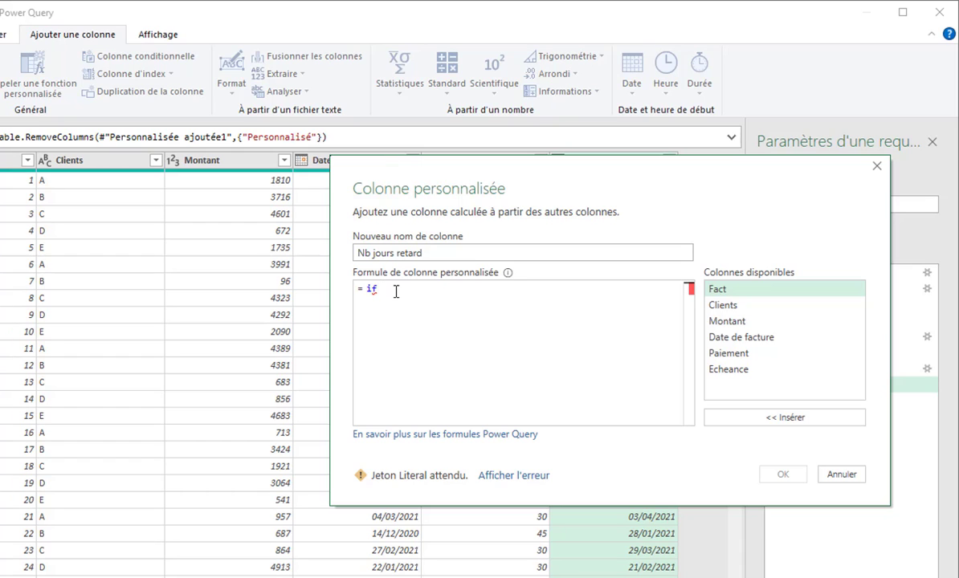
text( Date)
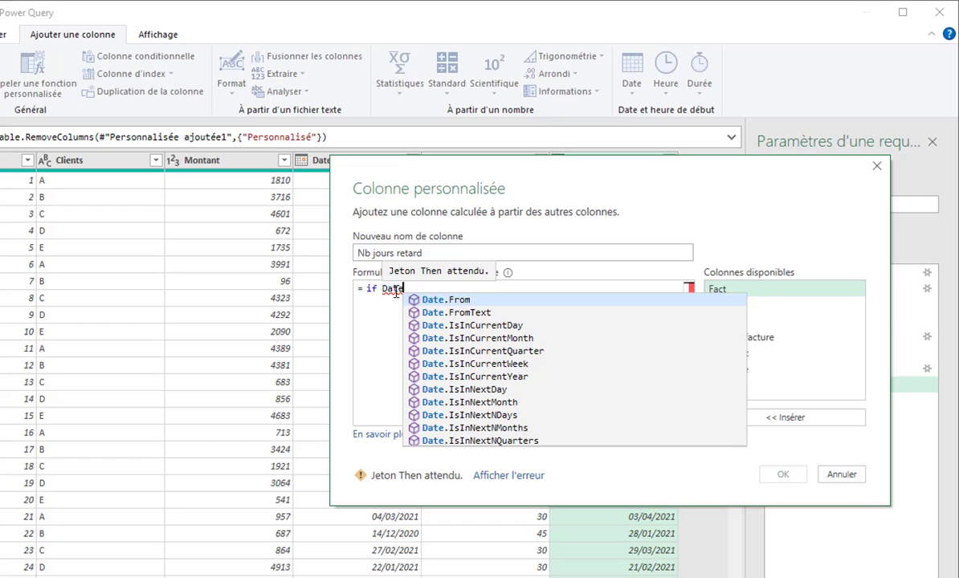
text(.From()
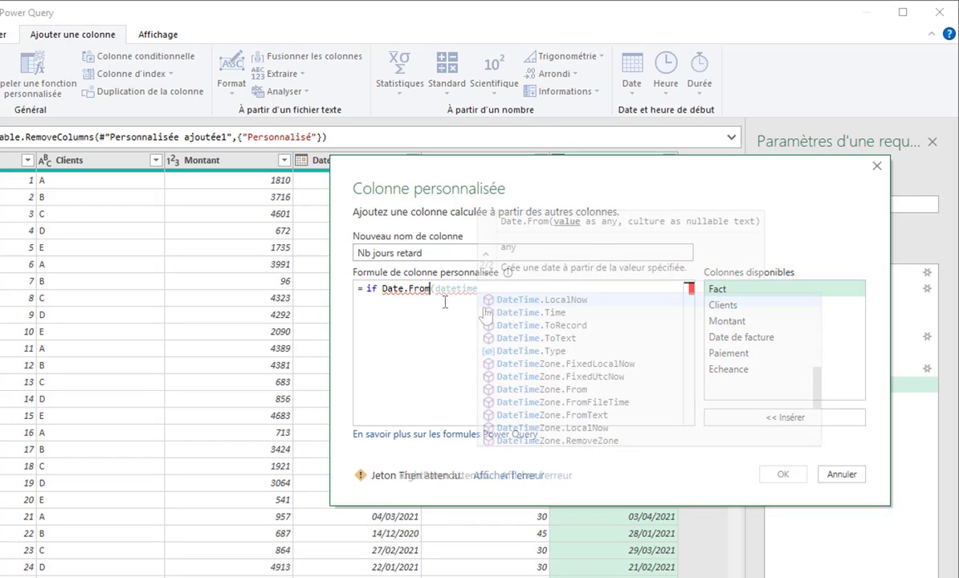
text(datetime)
double_click(554, 300)
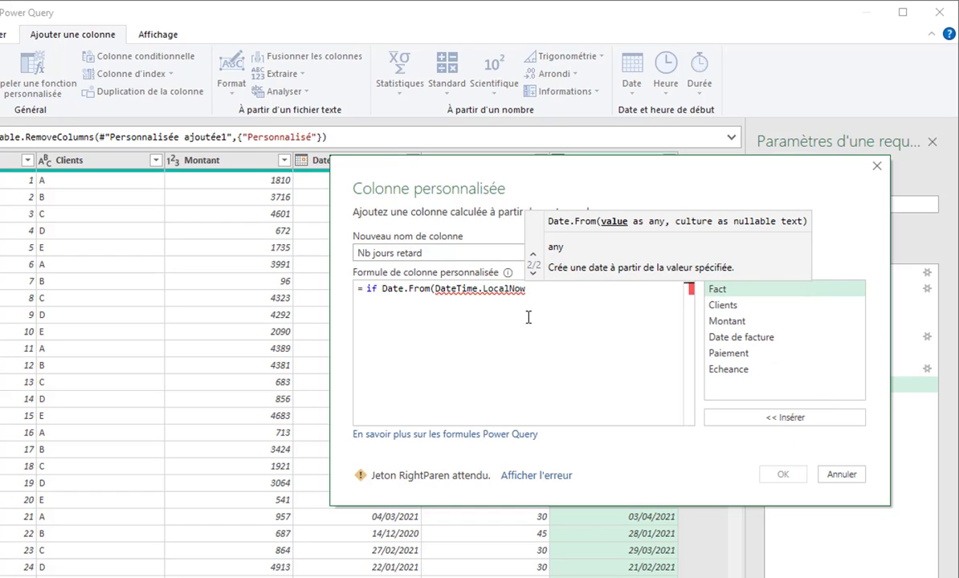
text(()
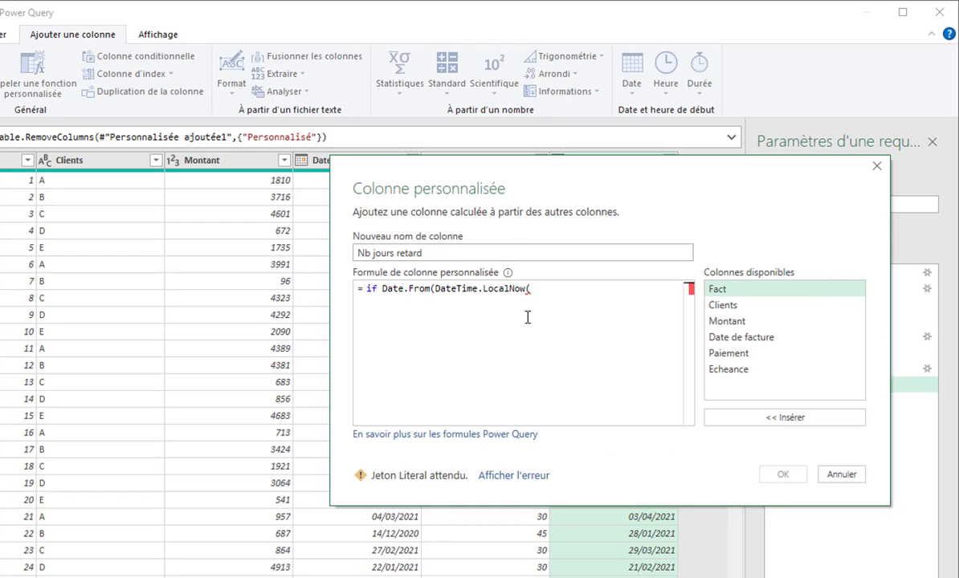
text())
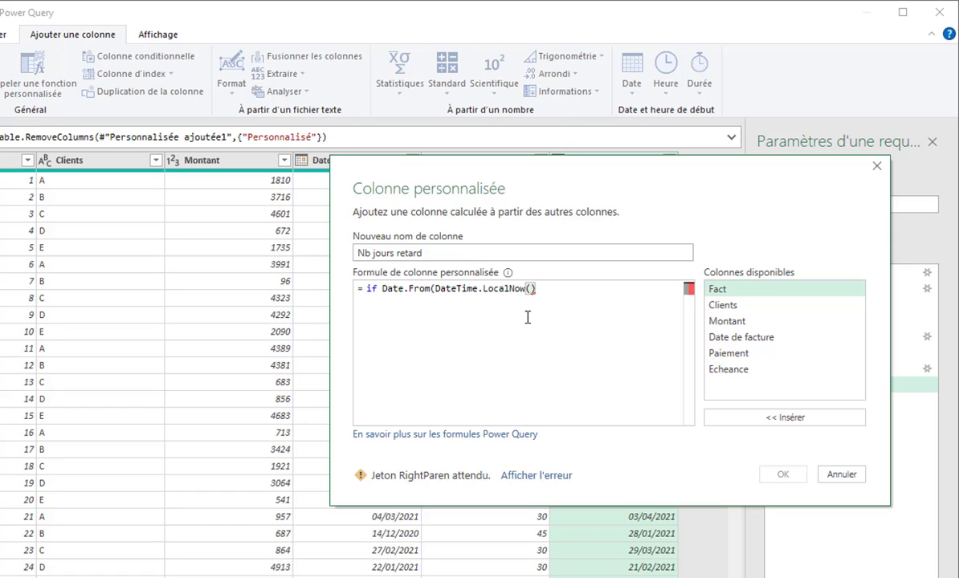
text())
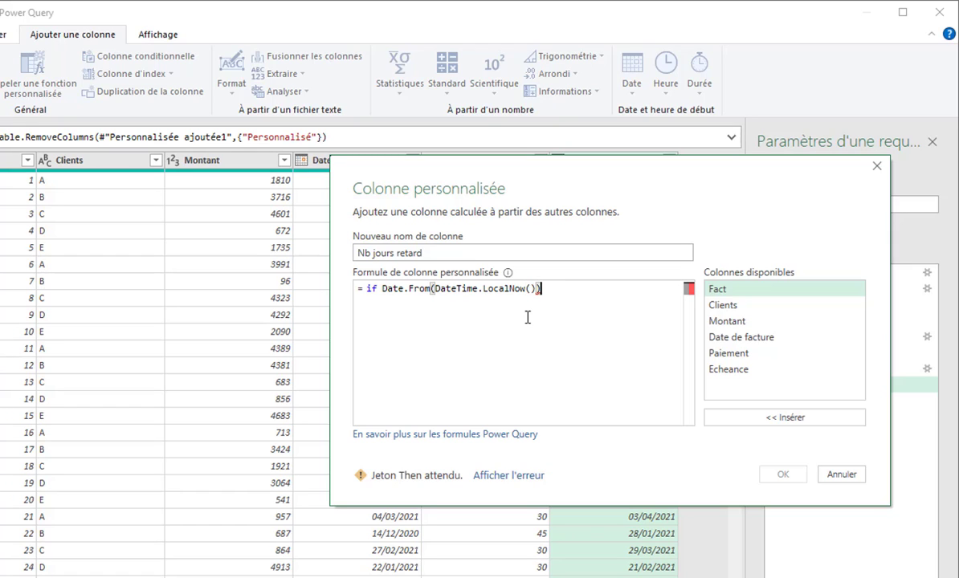
text( <)
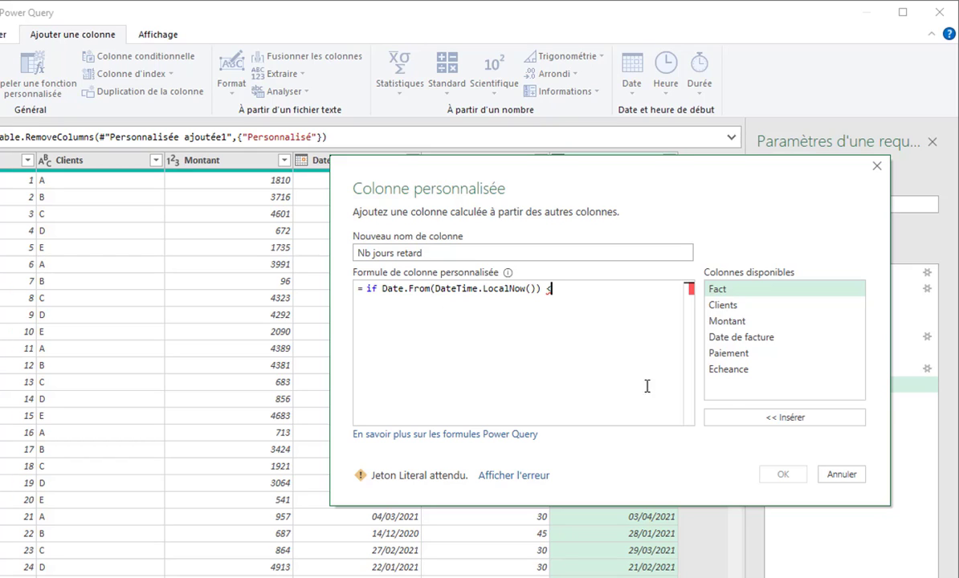
double_click(719, 370)
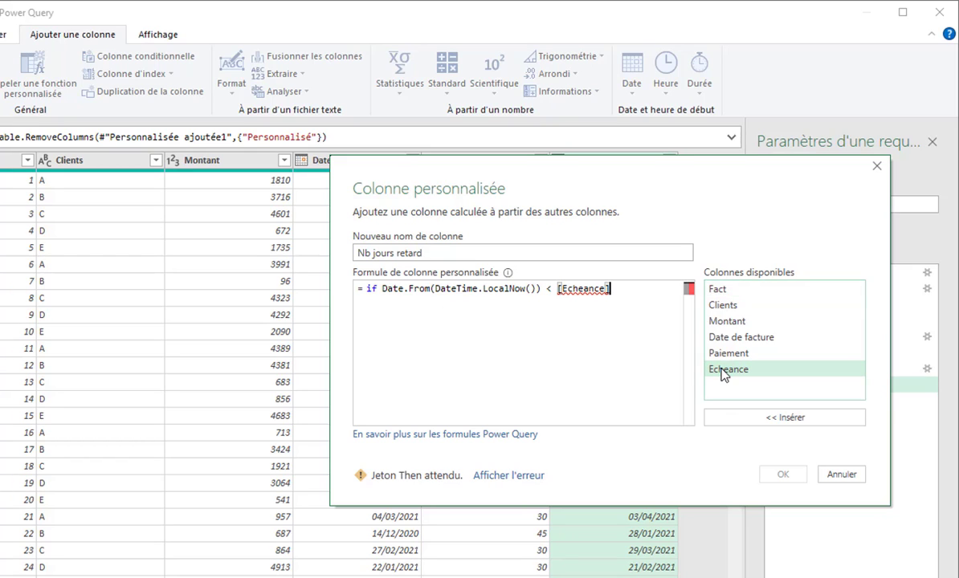
Extend the condition with then "non échue" else, putting the result on its own line.
click(644, 295)
text(then)
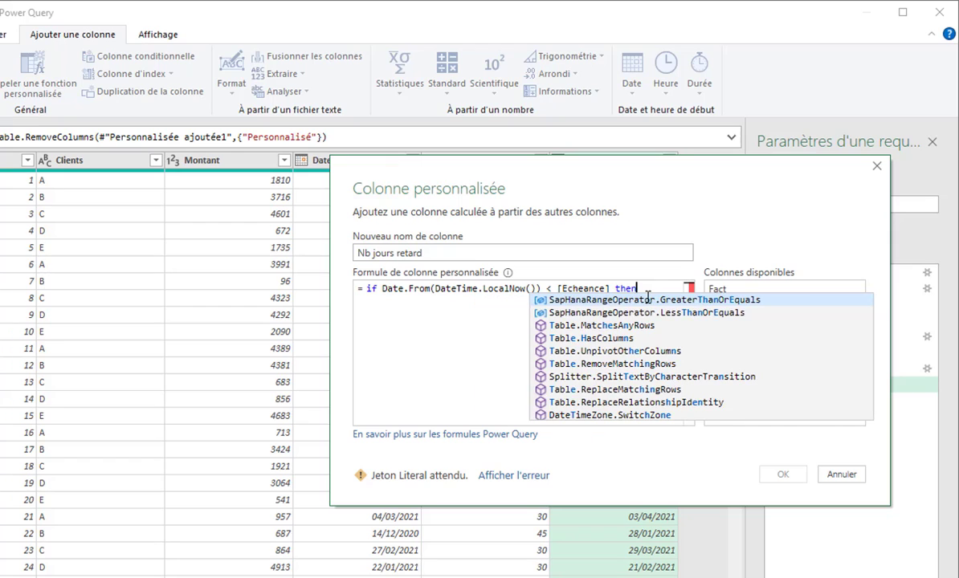
key(Return)
text("")
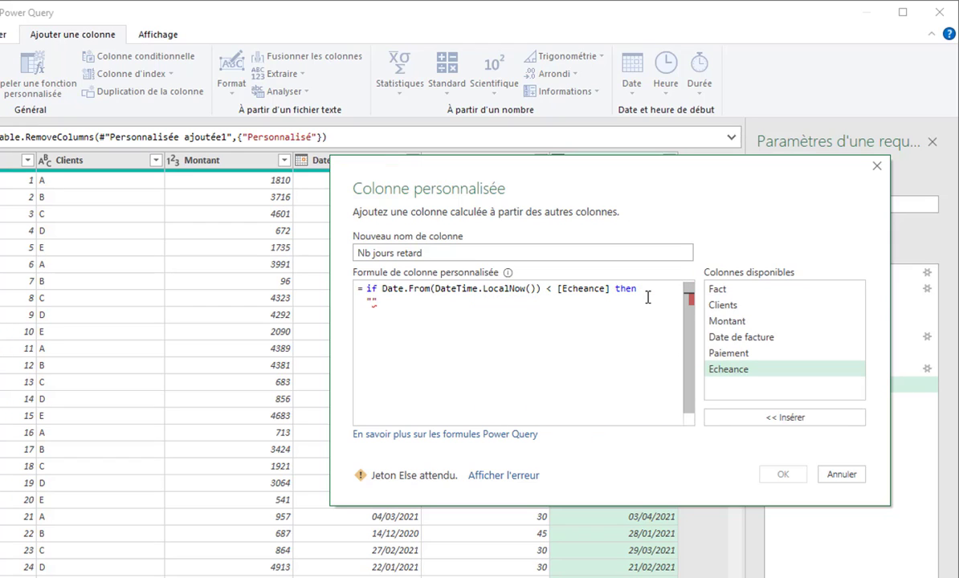
text(non échue)
text(els)
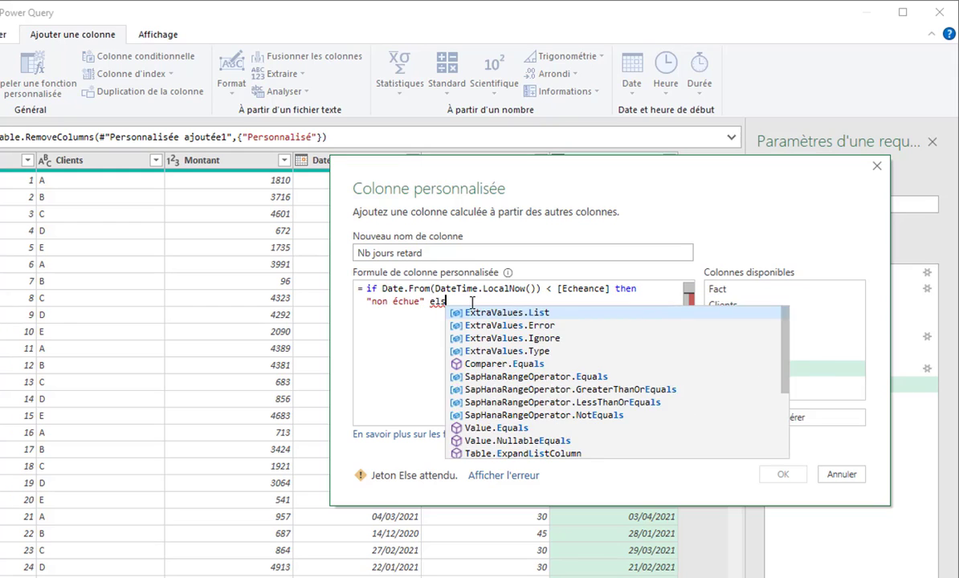
text(e)
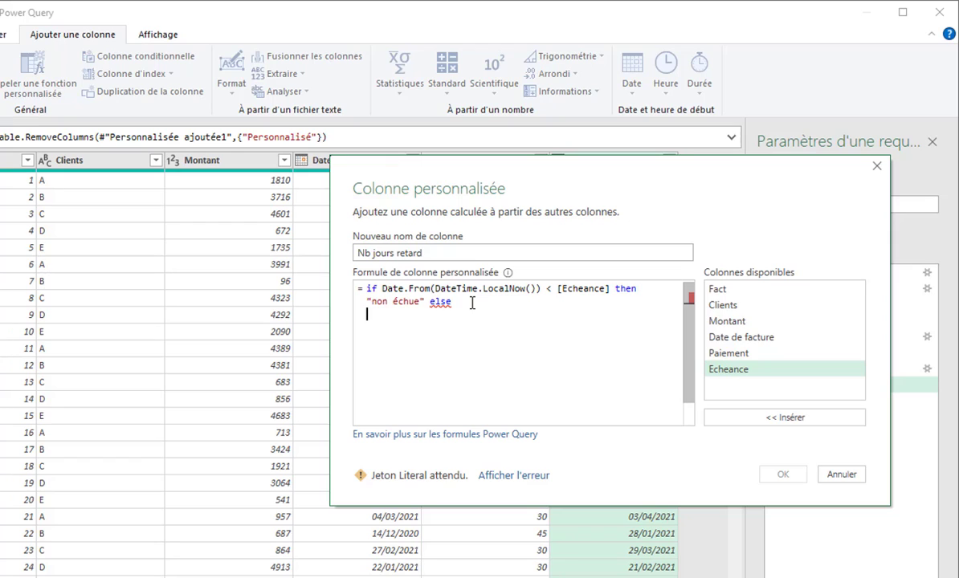
Reuse the current-date expression to make the else branch Date.From(DateTime.LocalNow()) - [Echeance], and create the column.
drag(383, 290, 540, 289)
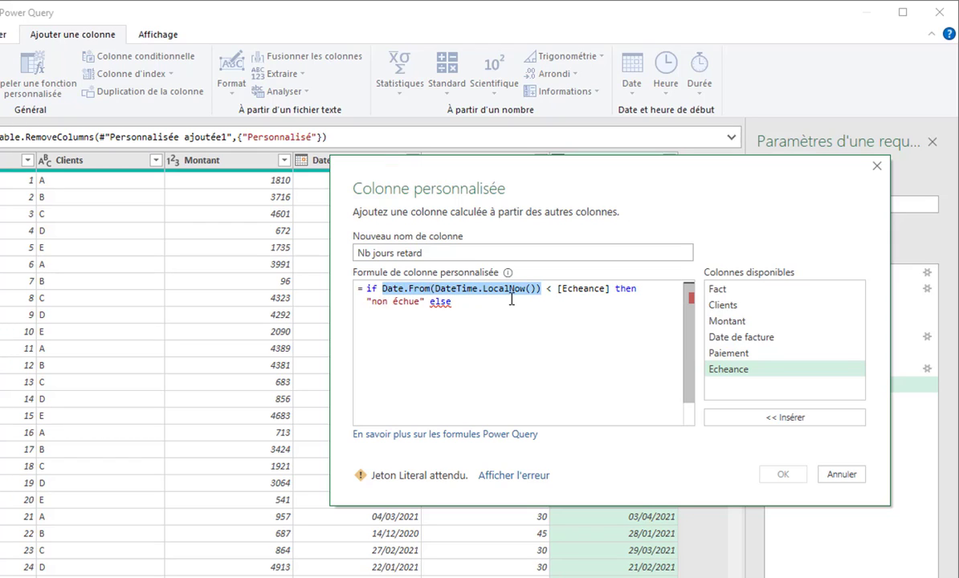
key(ctrl+c)
click(394, 314)
key(ctrl+v)
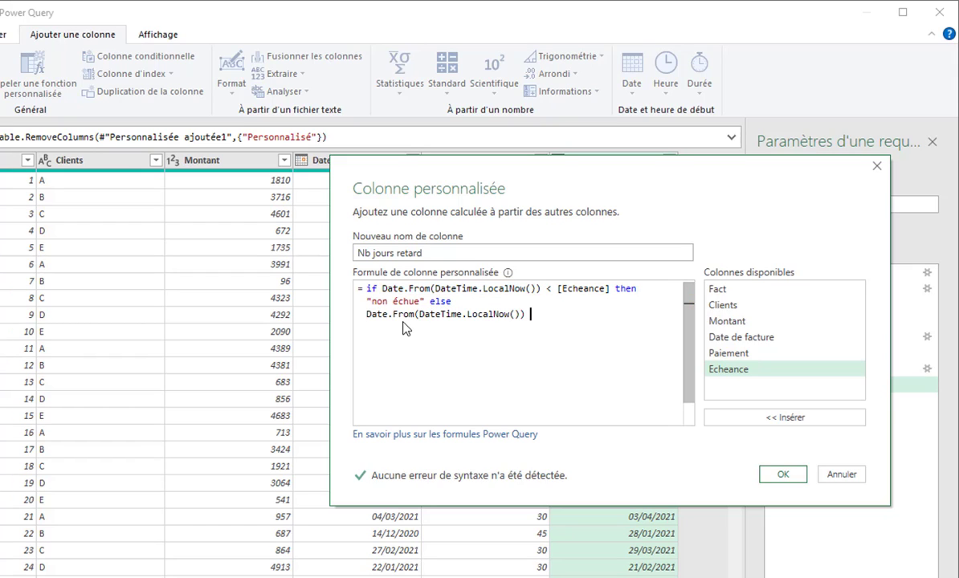
text(-)
double_click(728, 370)
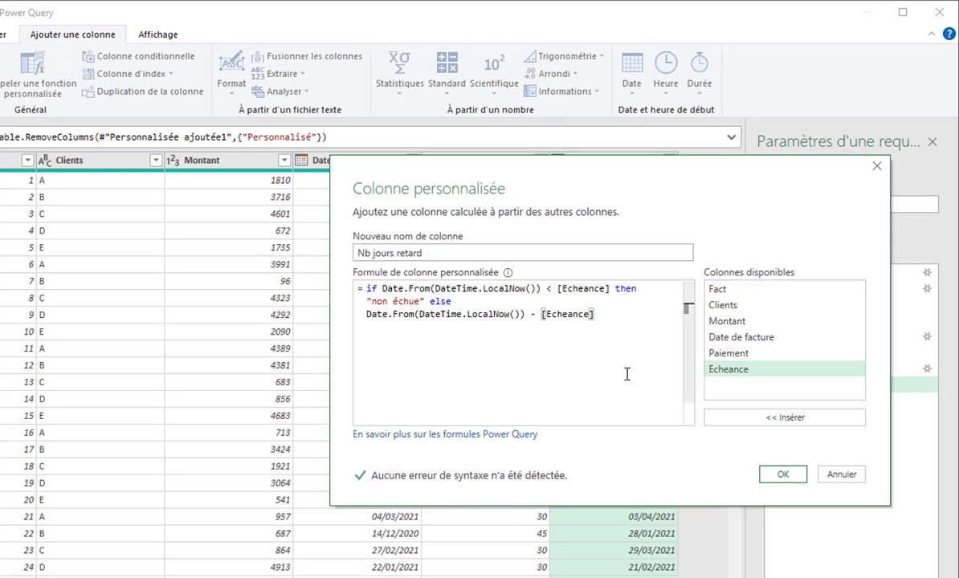
click(783, 475)
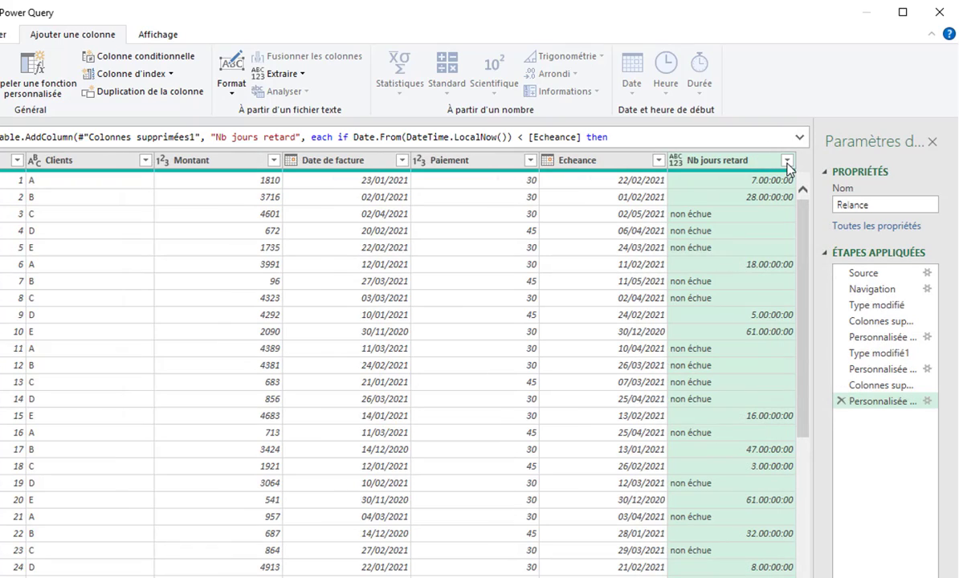
Filter the Nb jours retard column to exclude the "non échue" rows.
click(787, 161)
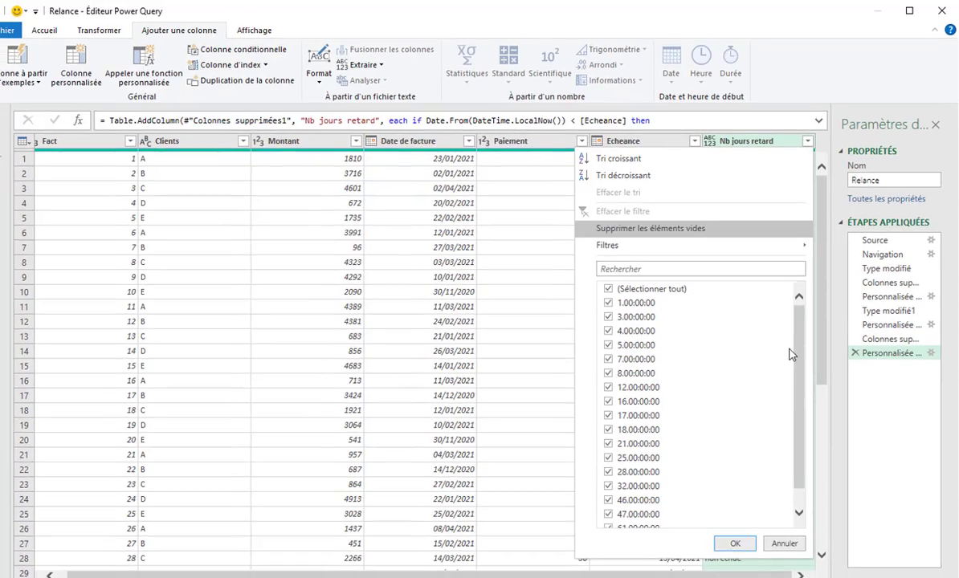
scroll(788, 393, down, 1)
scroll(803, 353, down, 1)
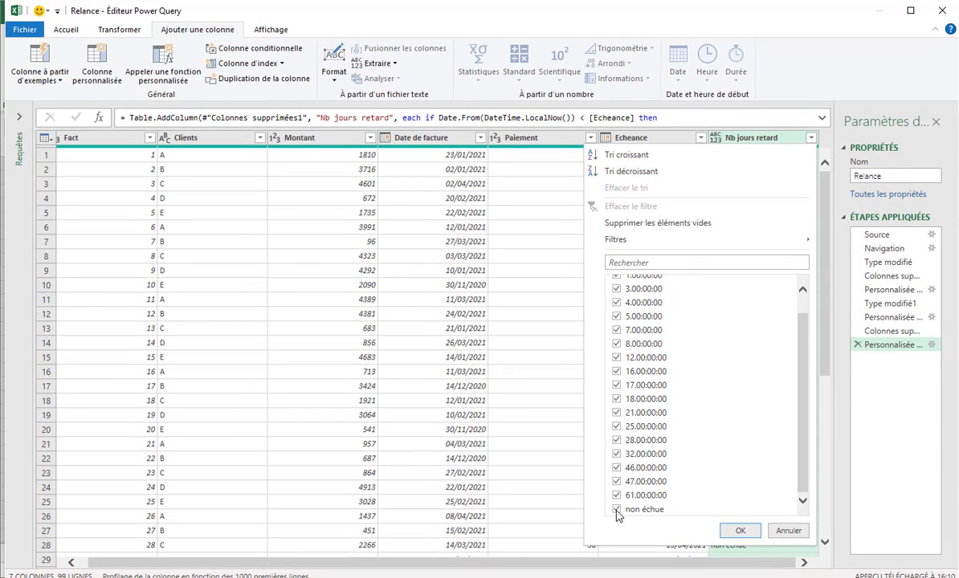
click(626, 512)
click(739, 531)
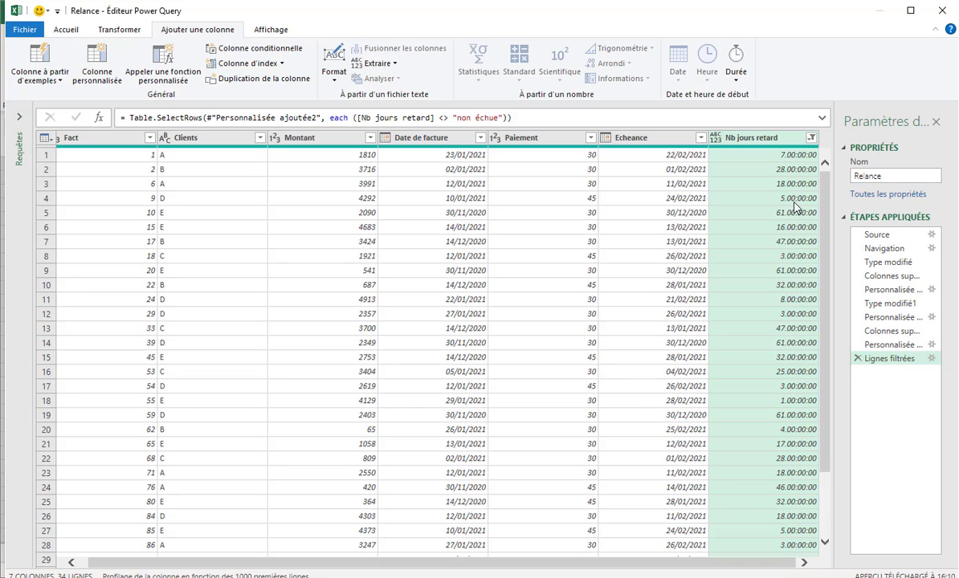
Convert the Nb jours retard column to the whole number type (Nombre entier).
click(716, 138)
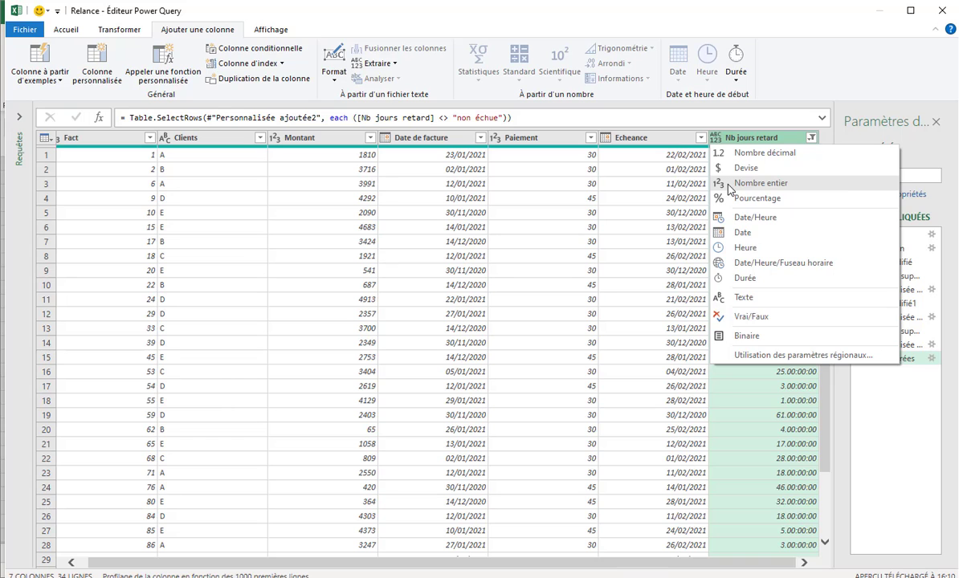
click(729, 183)
drag(830, 315, 849, 278)
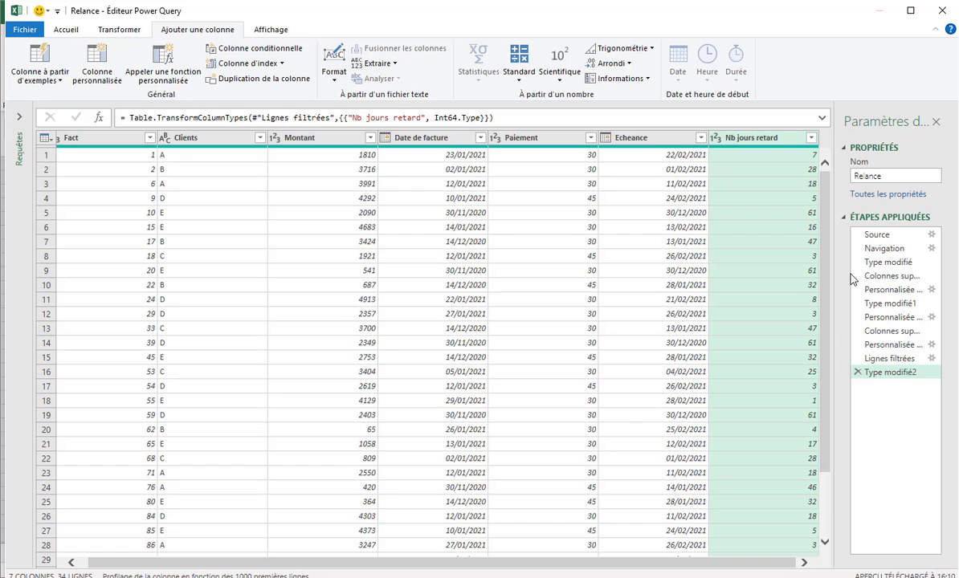
Start a new conditional column named Type de relance.
click(265, 49)
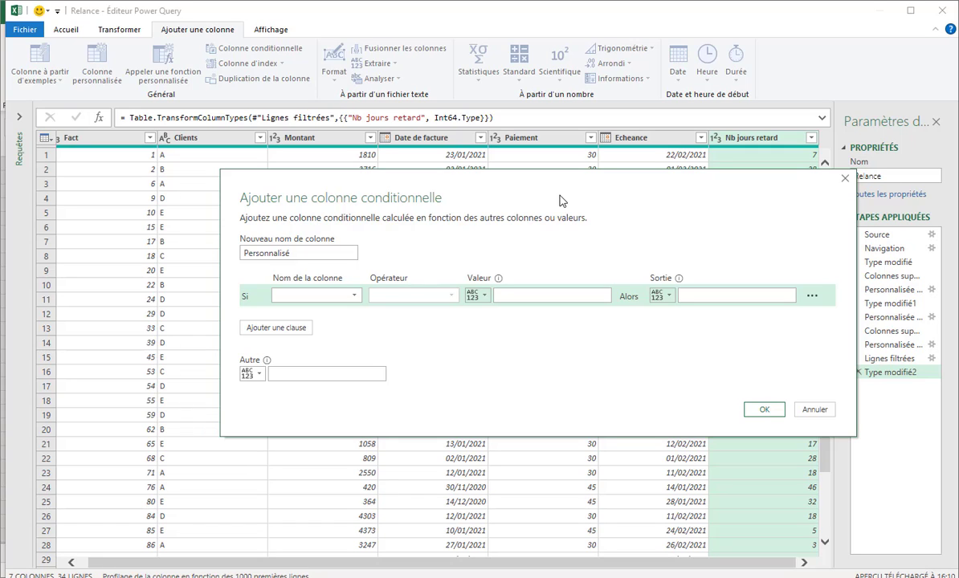
double_click(299, 253)
text(Type de relance)
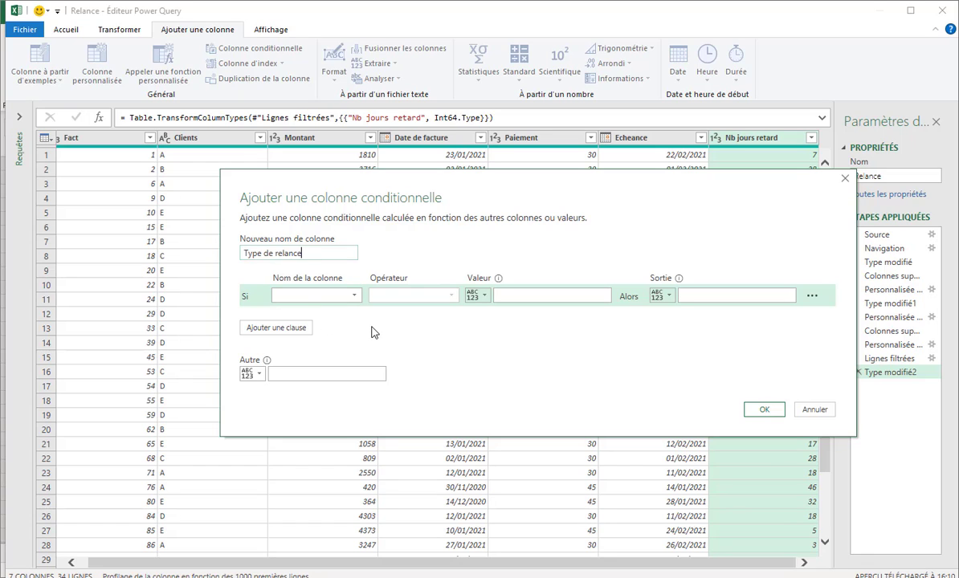
Define the first clause so that Nb jours retard est supérieur à 45 outputs recours.
click(337, 295)
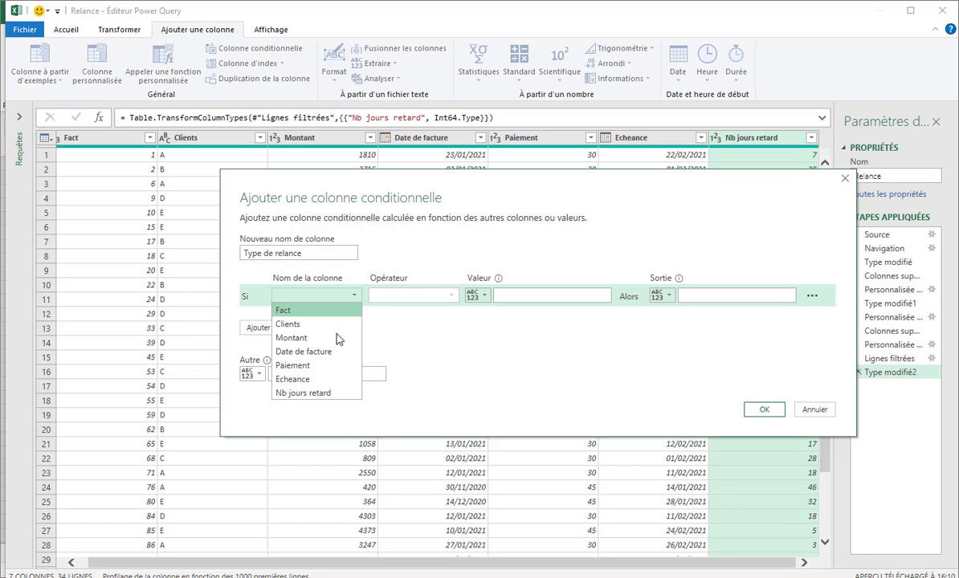
click(325, 393)
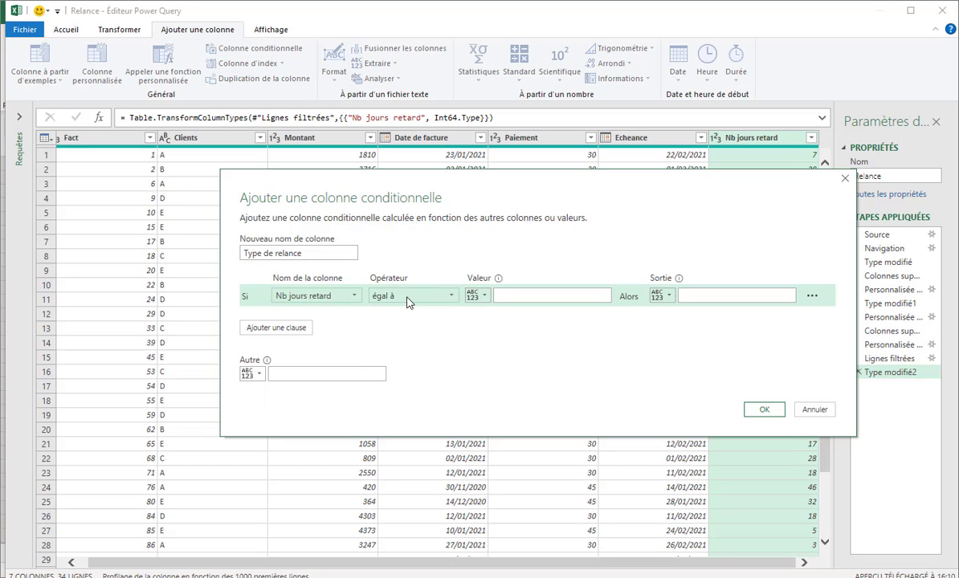
click(433, 295)
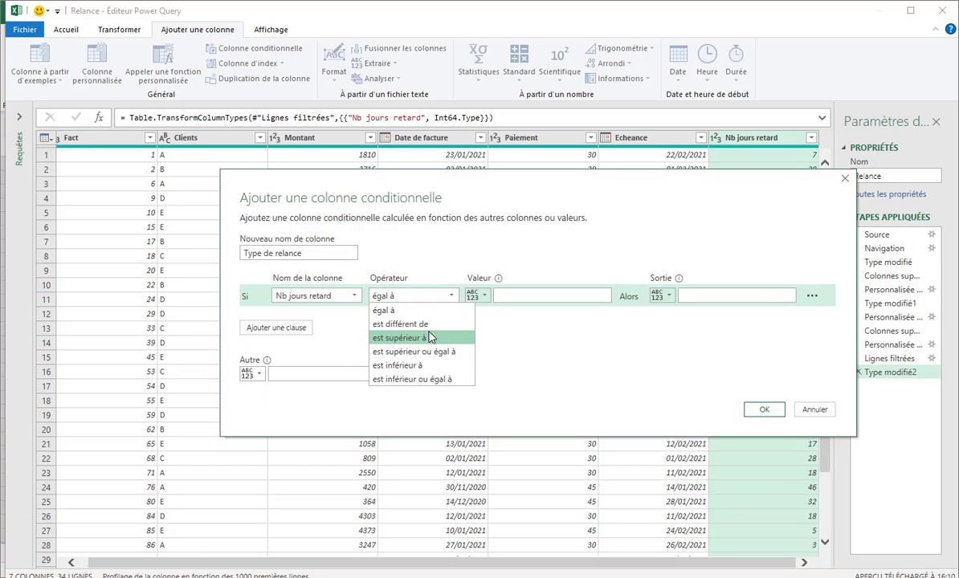
click(426, 337)
click(544, 299)
text(45)
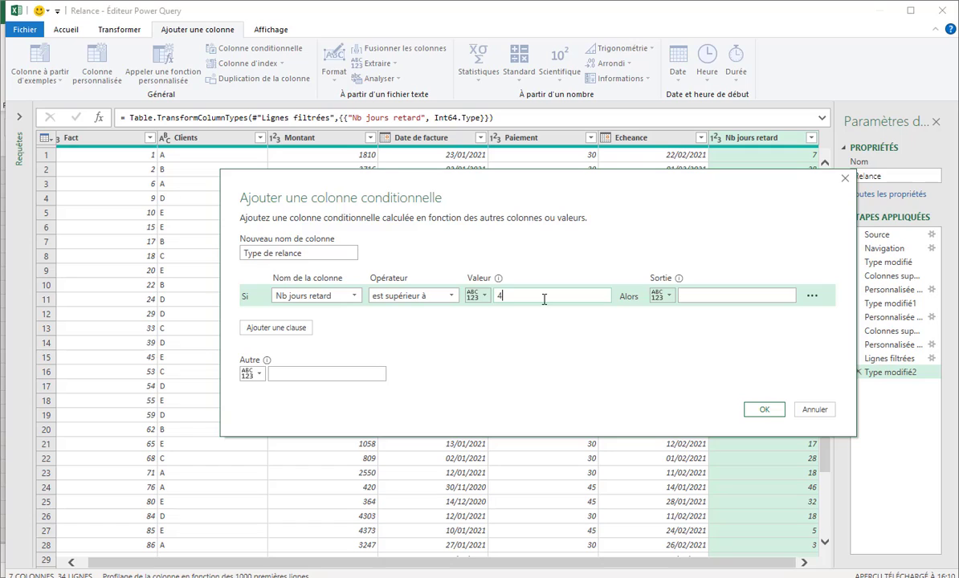
click(722, 296)
text(recours)
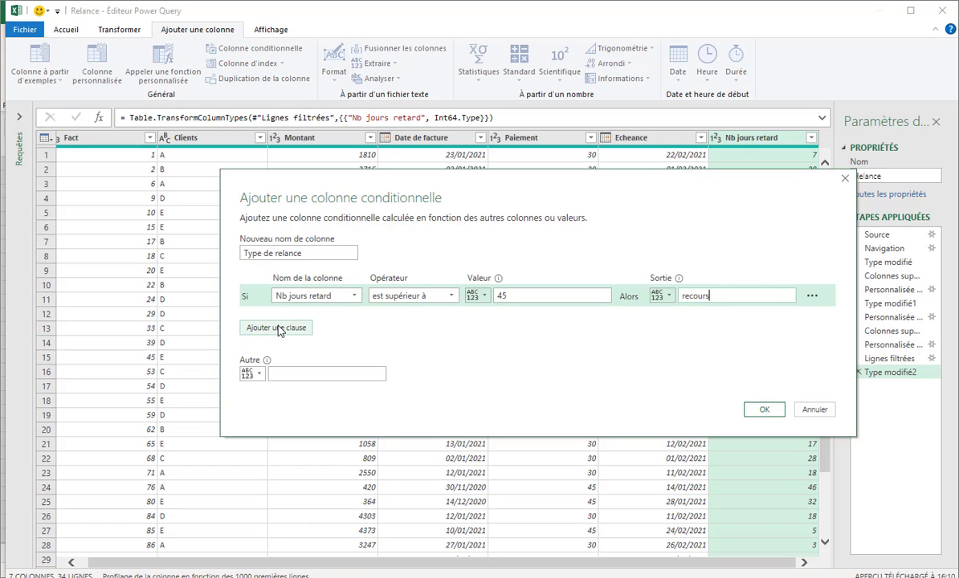
Add a second clause so that Nb jours retard est supérieur à 30 outputs relance 2.
click(277, 328)
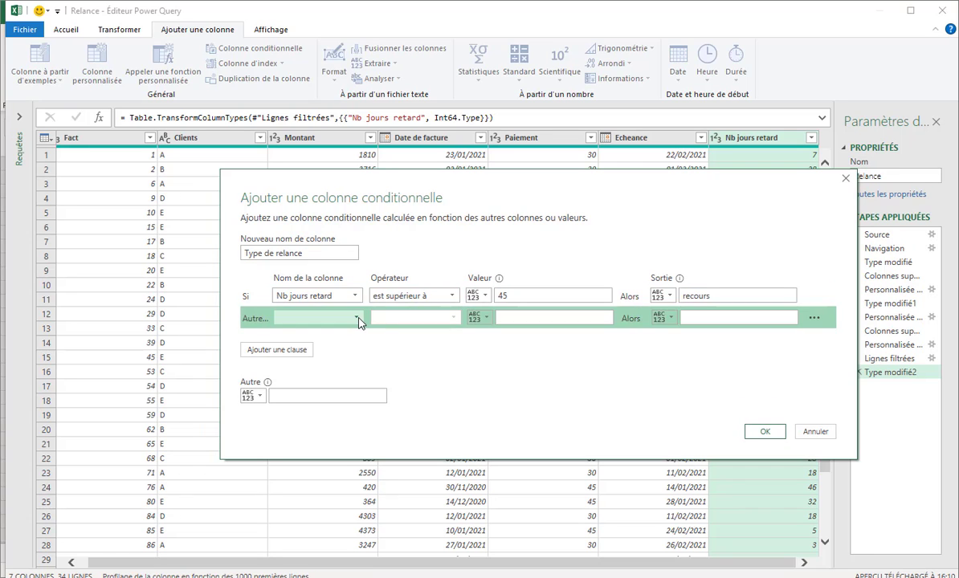
click(358, 320)
click(293, 388)
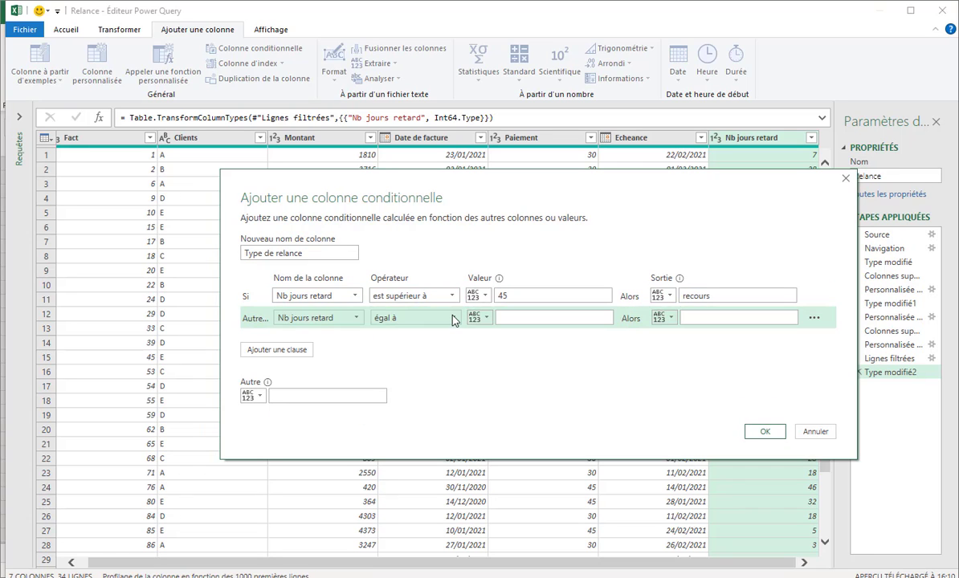
click(454, 320)
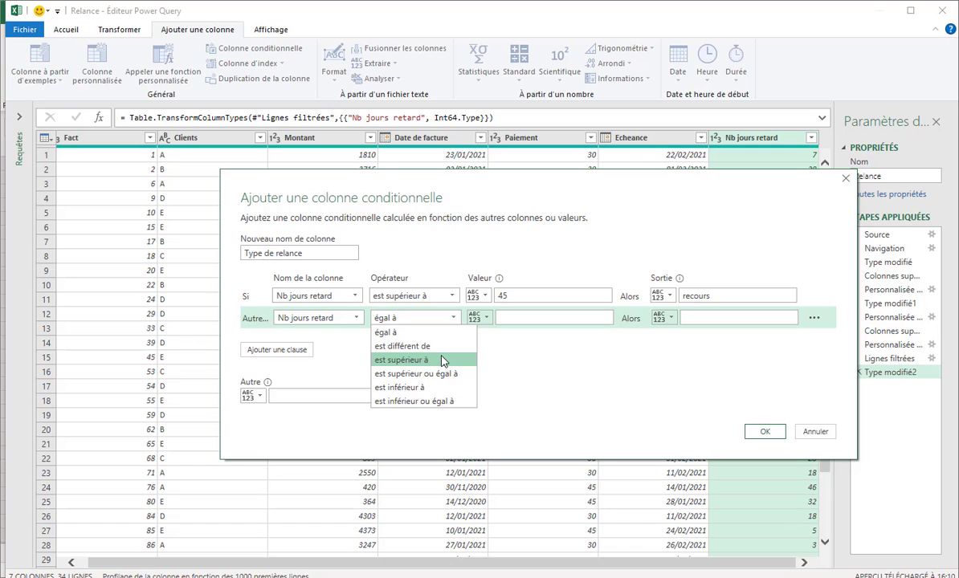
click(410, 360)
click(512, 319)
text(30)
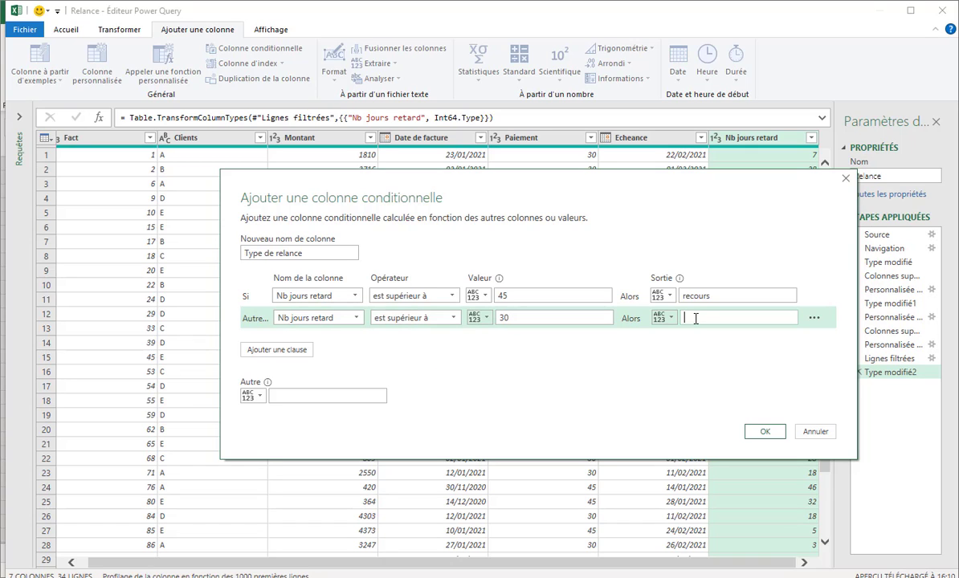
text(relance 2)
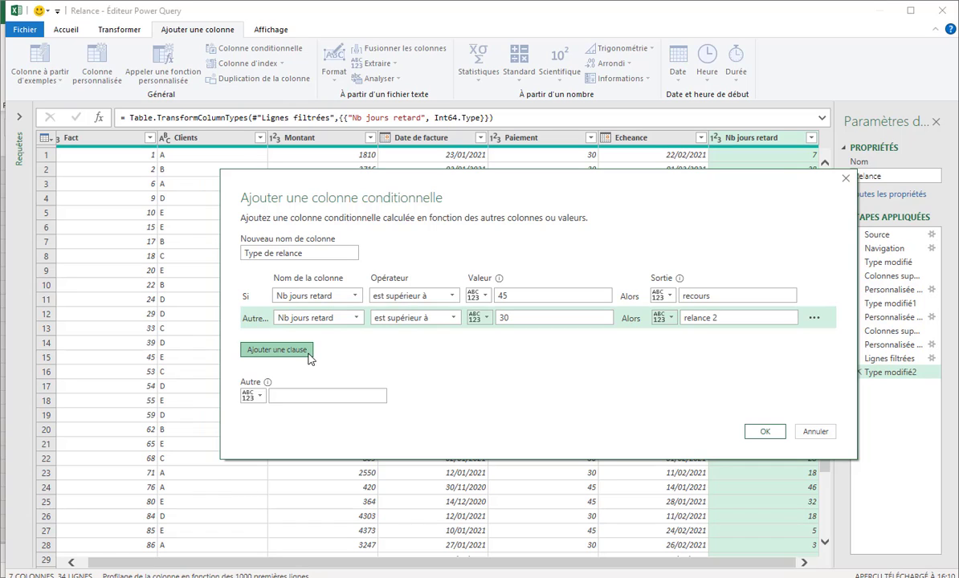
Add a third clause outputting relance 1 when Nb jours retard est supérieur à 15, and create the column.
click(308, 353)
click(317, 340)
click(321, 495)
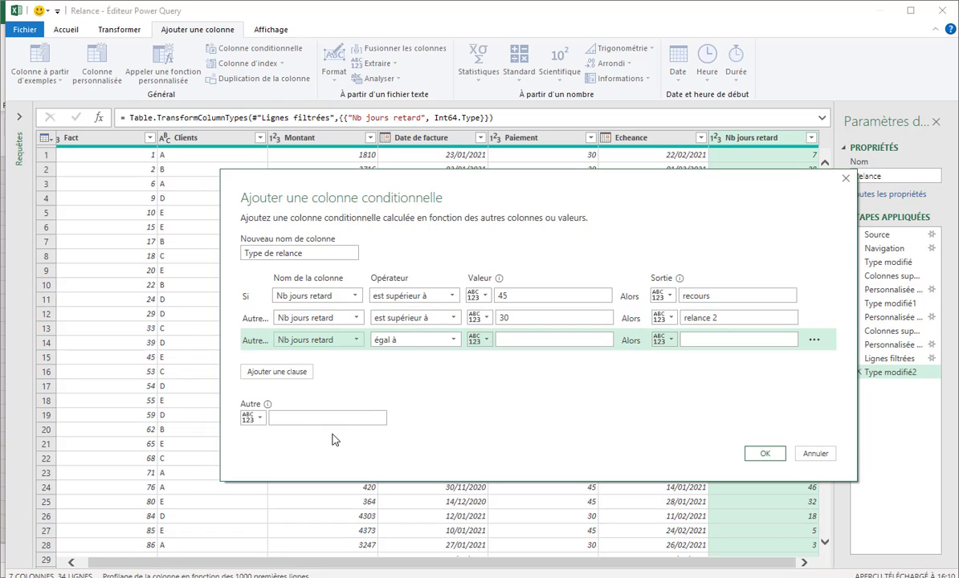
click(410, 340)
click(406, 385)
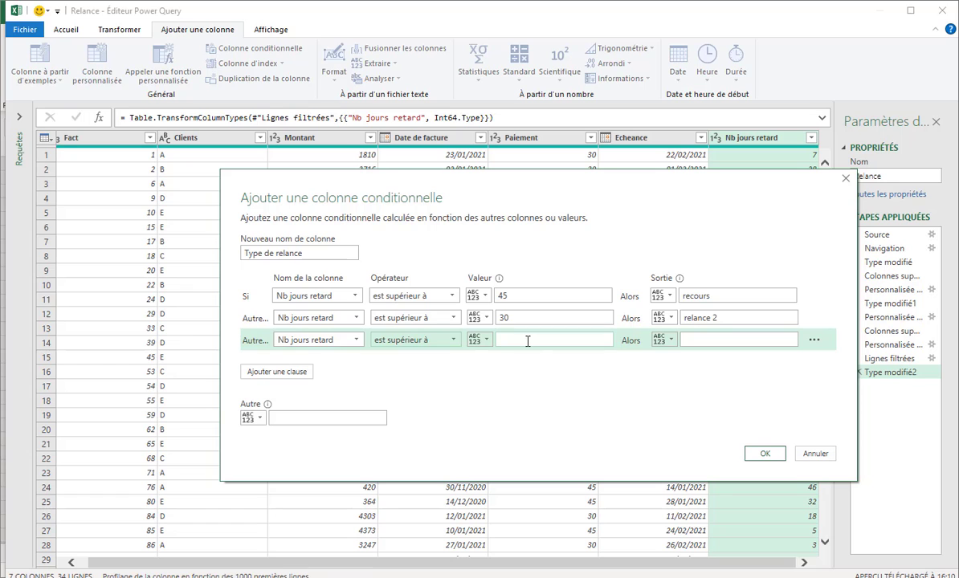
click(528, 340)
text(15)
click(727, 340)
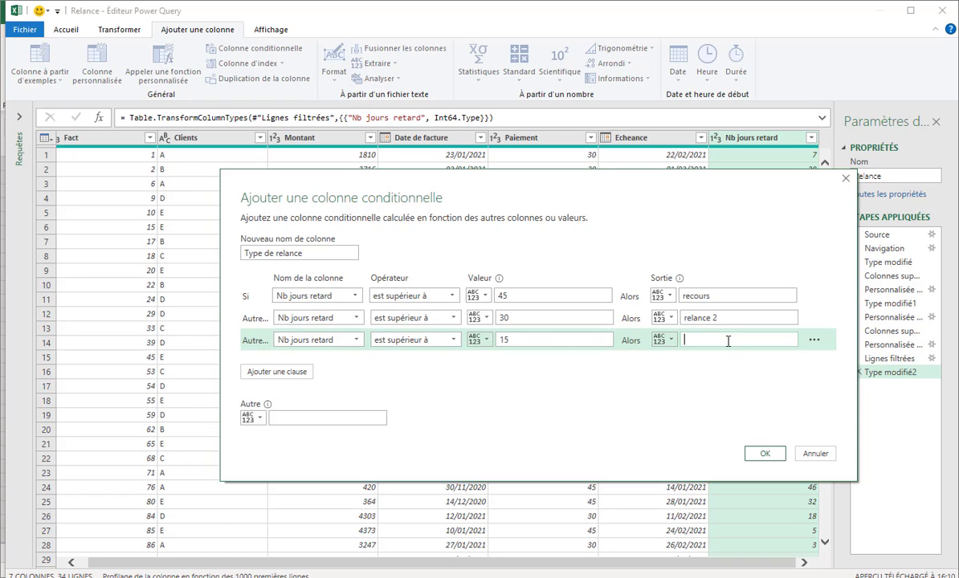
text(relance 1)
click(764, 454)
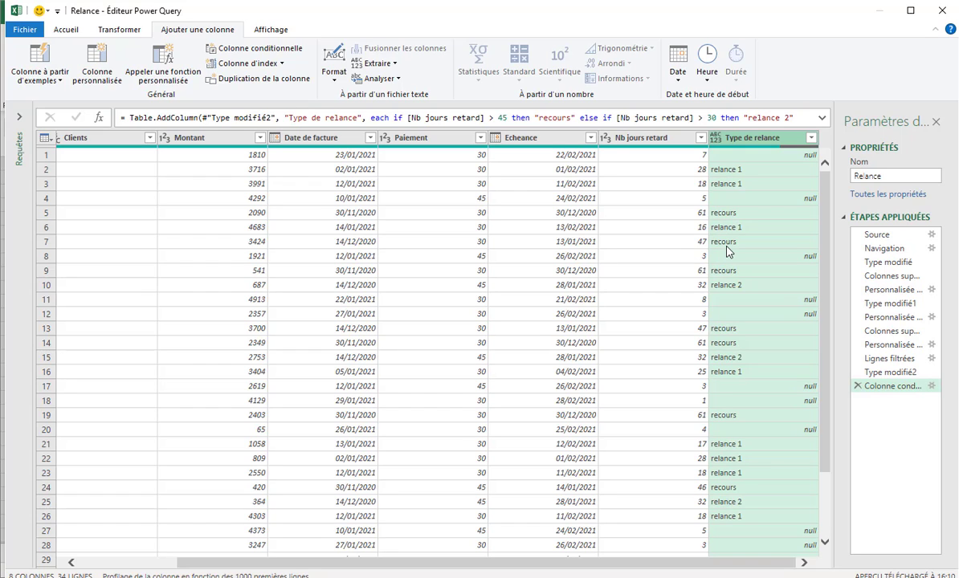
Filter the Type de relance column to exclude the null rows.
click(812, 138)
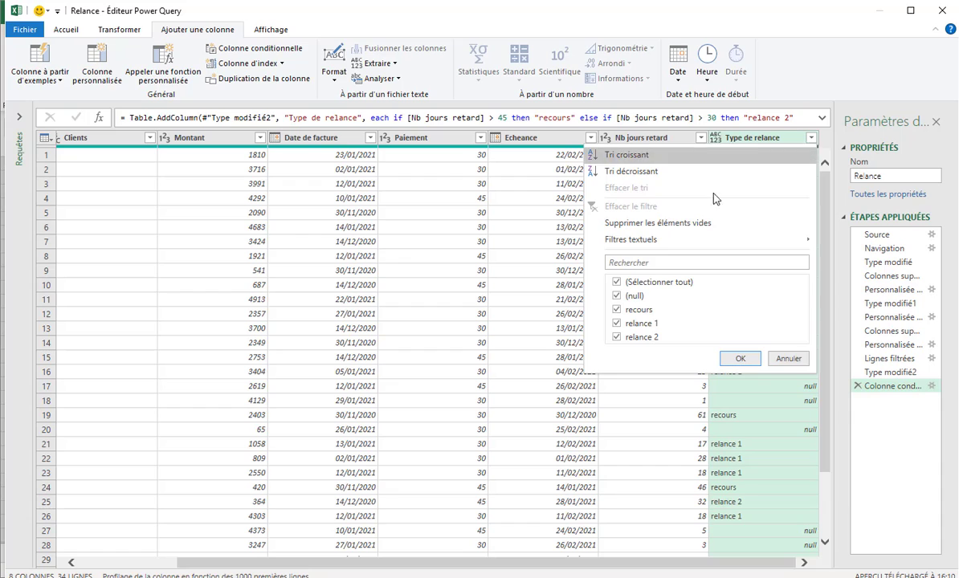
click(616, 296)
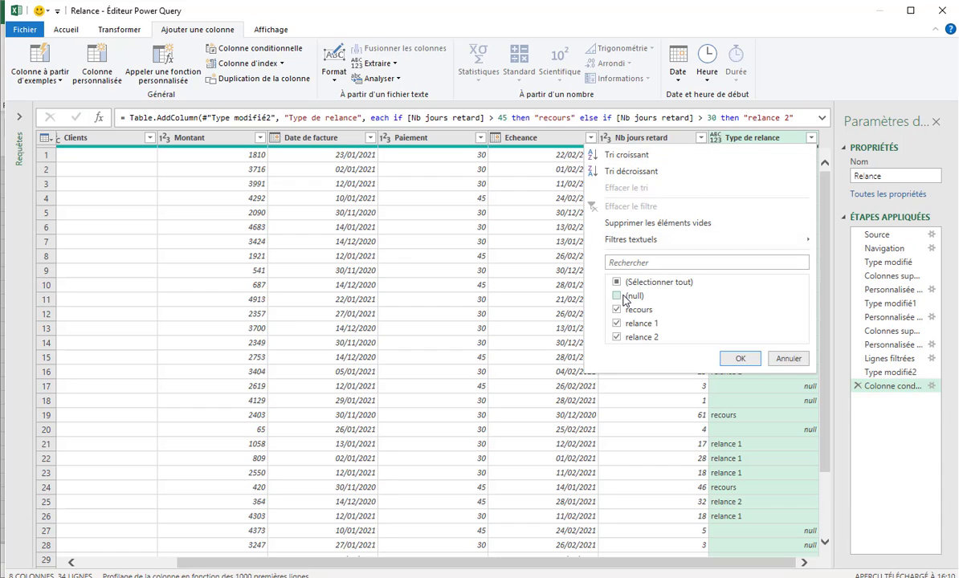
click(740, 359)
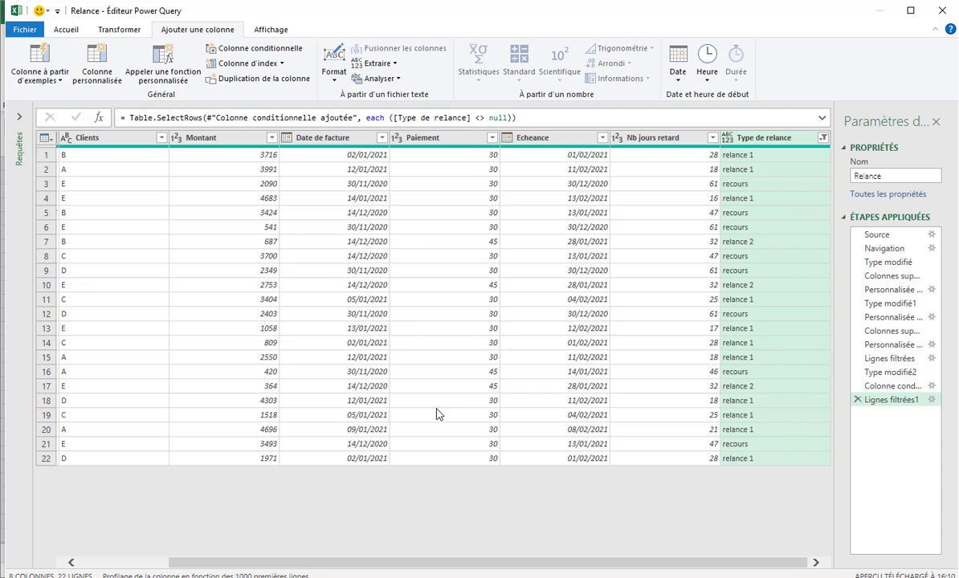
Close the query editor and load the Relance query into the workbook.
click(66, 29)
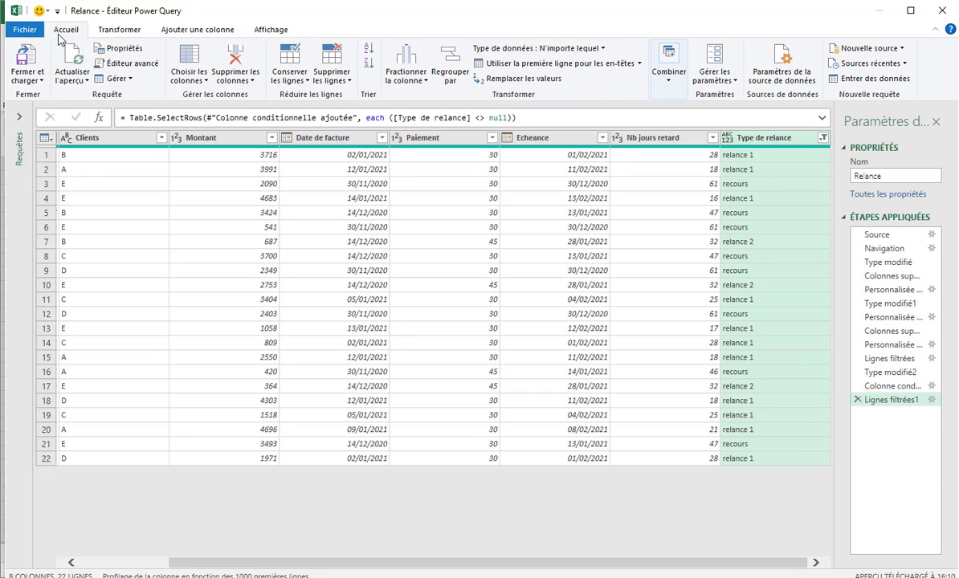
click(37, 81)
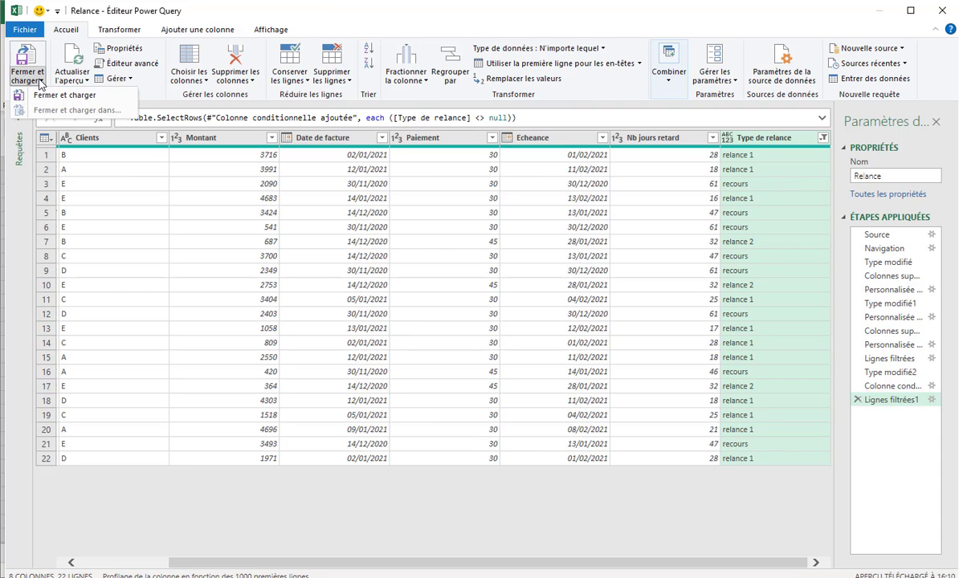
click(60, 94)
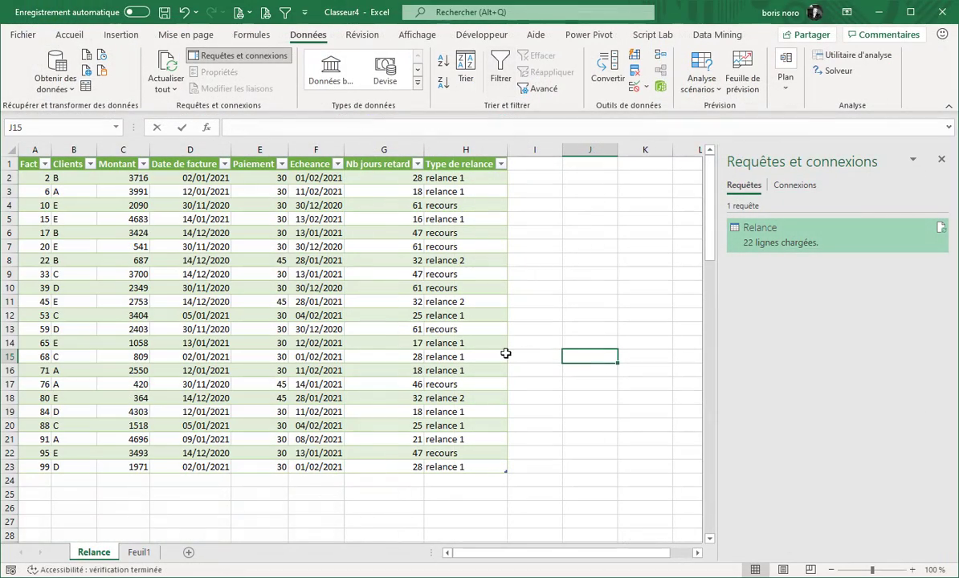
Create a pivot table on a new sheet from the loaded Relance table.
click(63, 177)
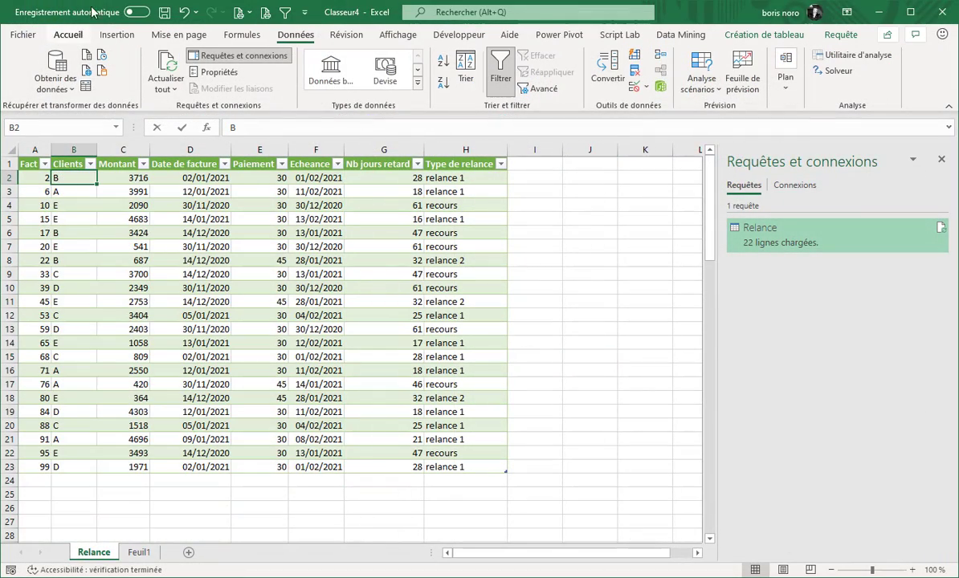
click(110, 36)
click(42, 89)
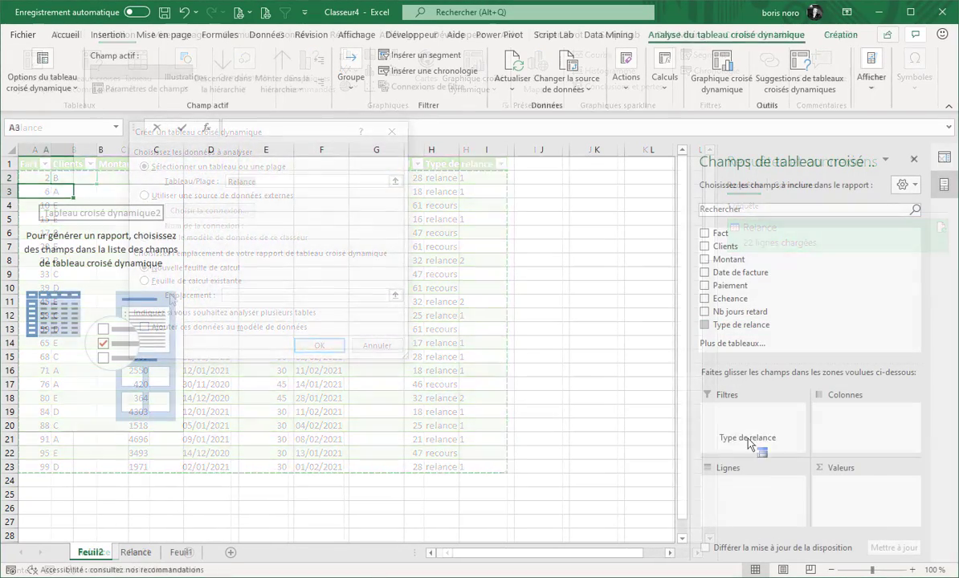
Lay out the pivot with Type de relance and Fact as rows, Clients as filter and the sum of Montant as values.
drag(734, 499, 753, 498)
drag(725, 246, 741, 426)
drag(720, 233, 731, 498)
click(704, 260)
scroll(383, 267, down, 2)
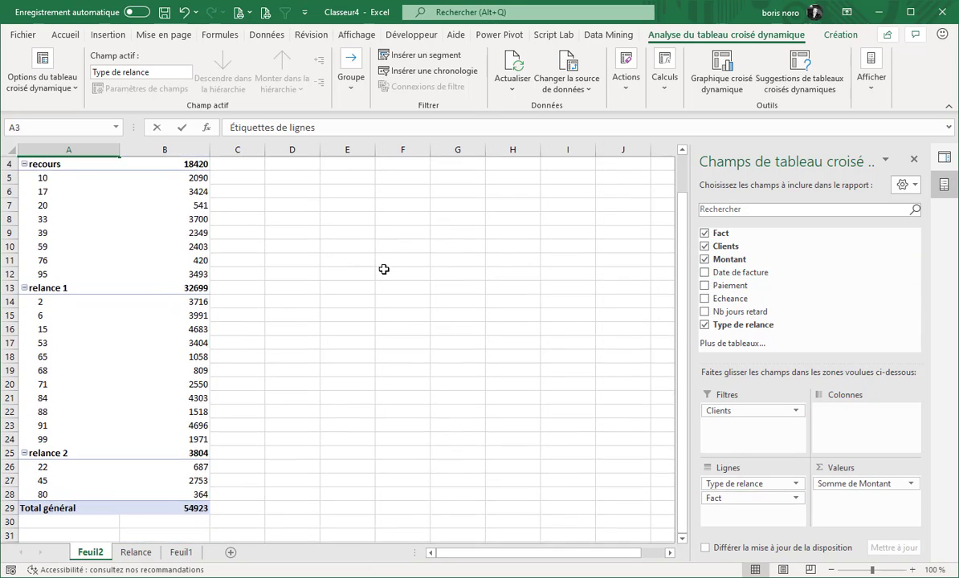
scroll(386, 267, up, 2)
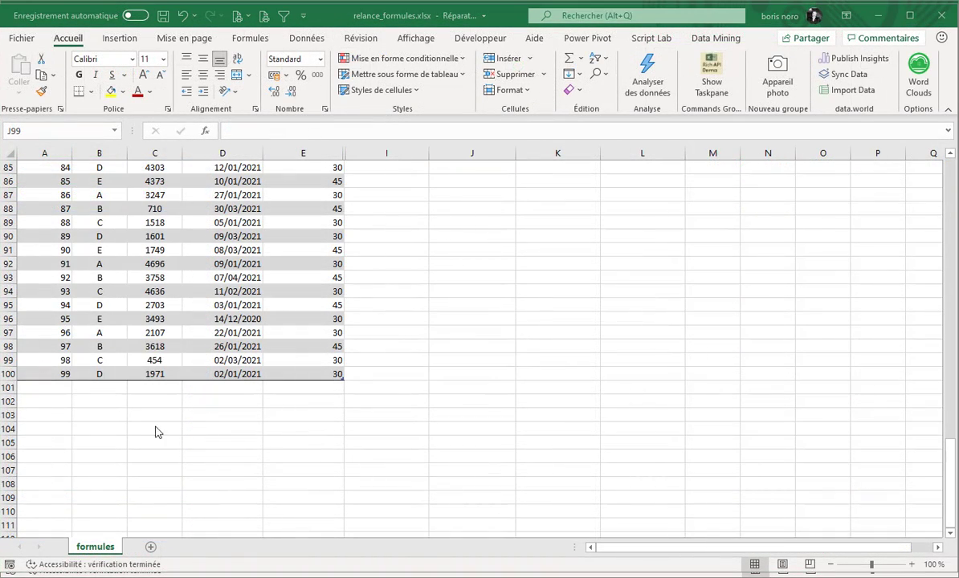
In the relance_formules.xlsx workbook, undo the removal of the invoice 100 row (client A, 2000, 02/01/2021, 30).
click(186, 16)
click(187, 17)
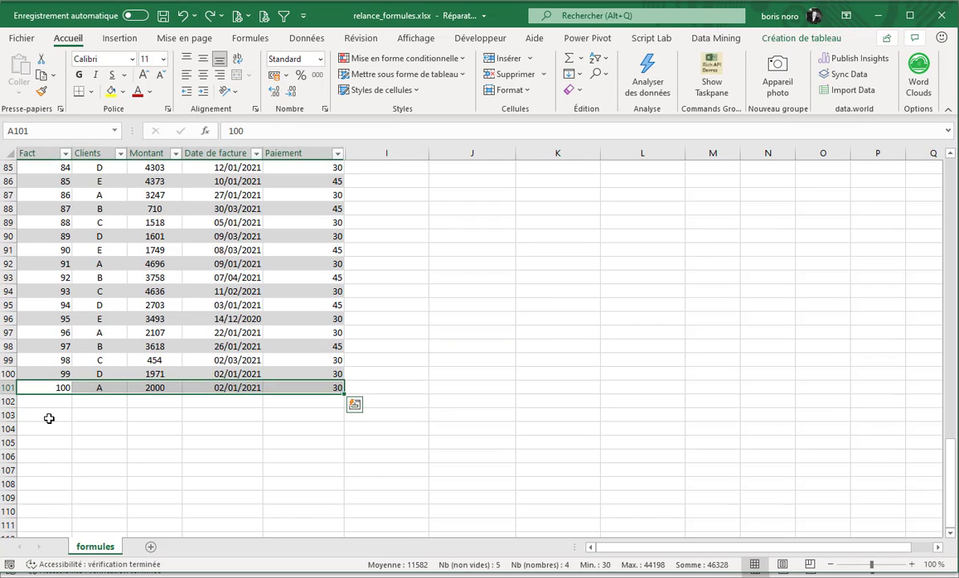
click(47, 416)
click(48, 387)
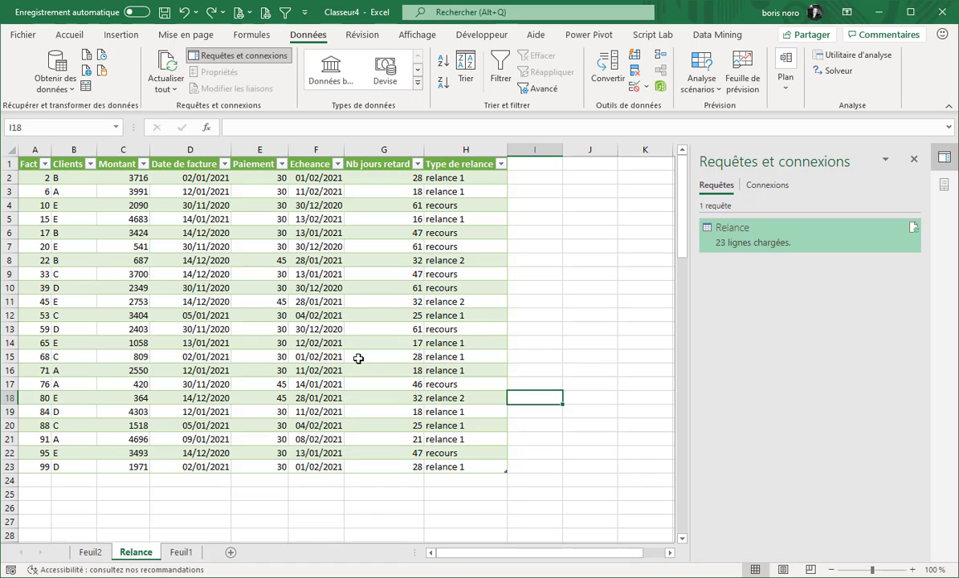
Switch to the Classeur4 workbook, refresh all its data and select the invoice 100 row in the Relance table.
click(175, 91)
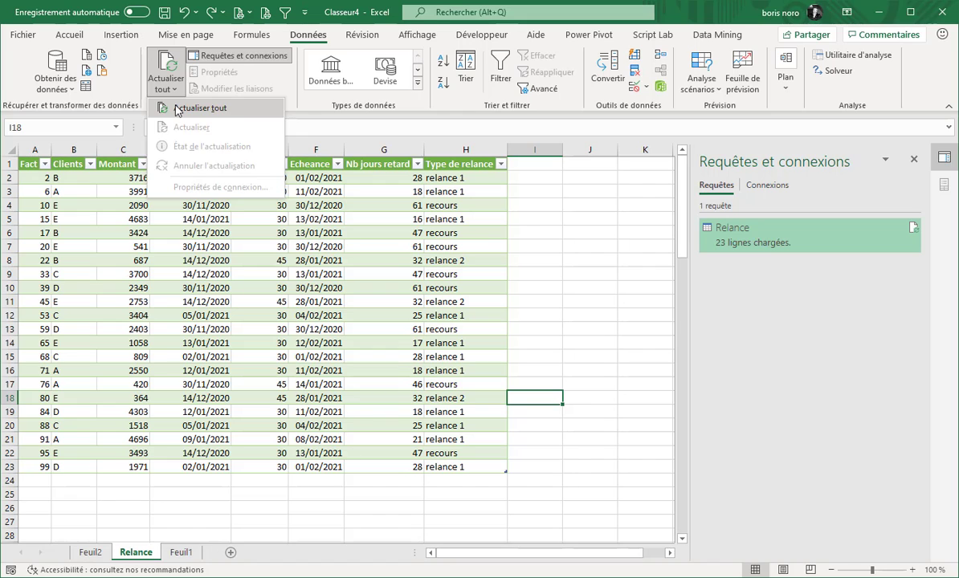
click(166, 108)
drag(42, 481, 384, 482)
Check the invoice 100 line in the pivot table on Feuil2.
key(ctrl+Page_Up)
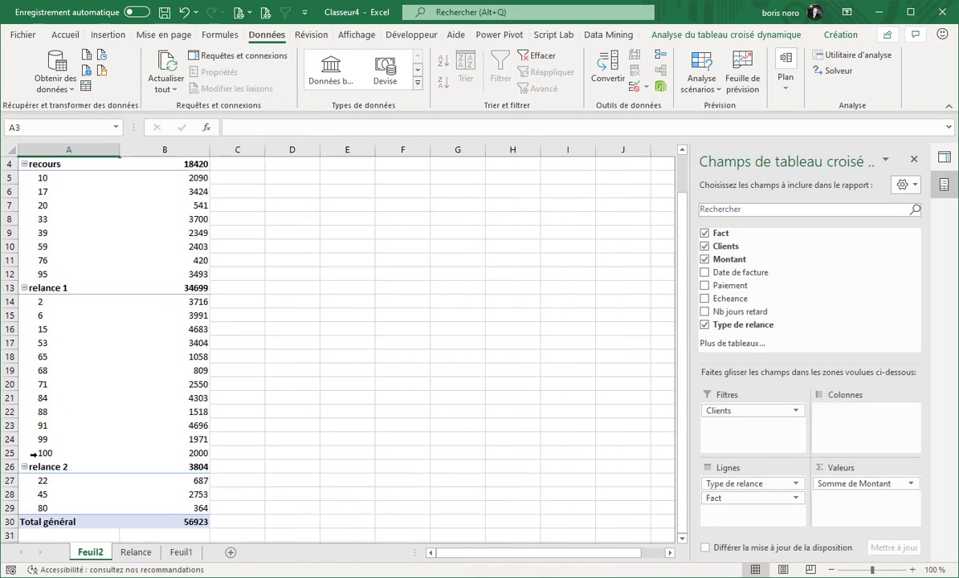
drag(50, 452, 150, 452)
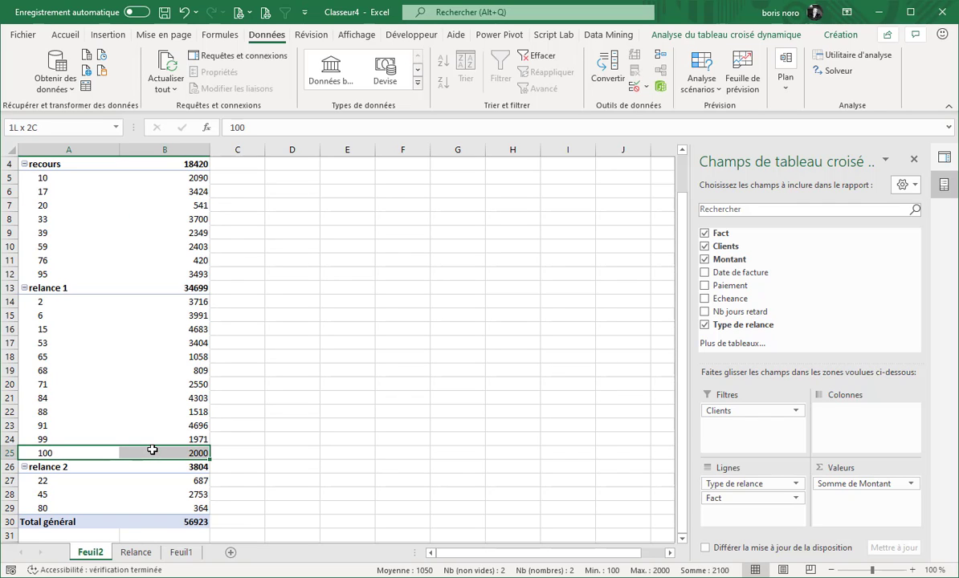
click(370, 337)
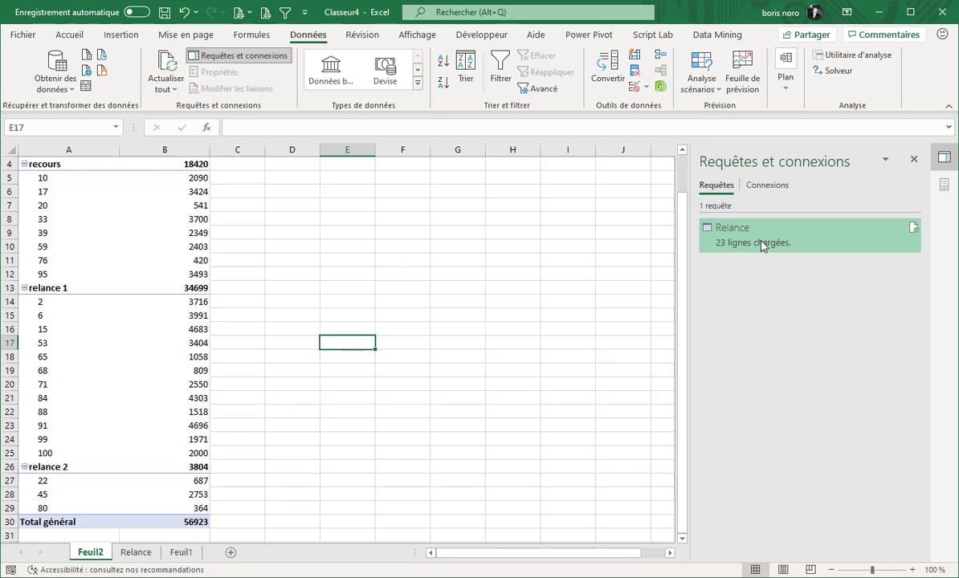
Open the Relance query for editing and examine the file path in its Source step settings, leaving them unsaved.
right_click(763, 246)
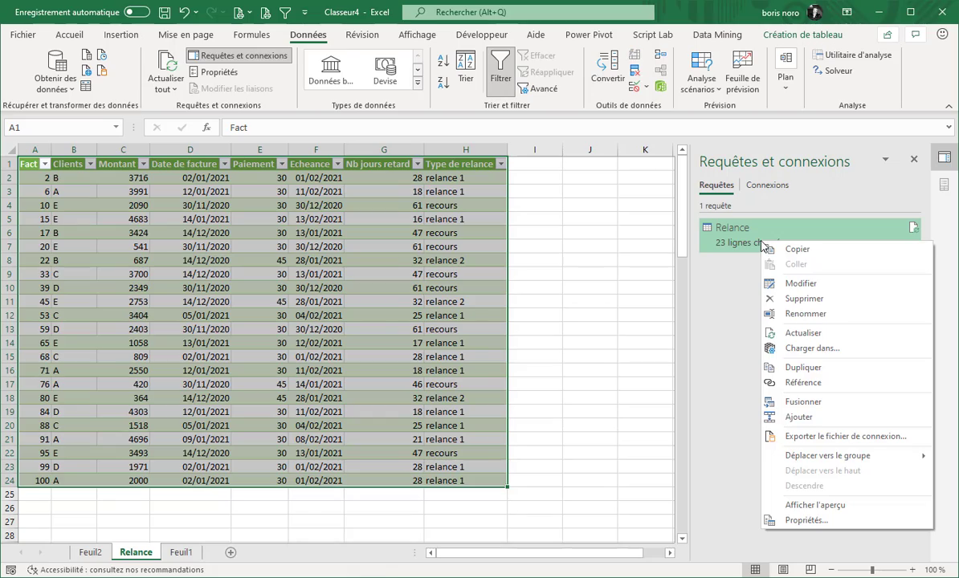
click(787, 285)
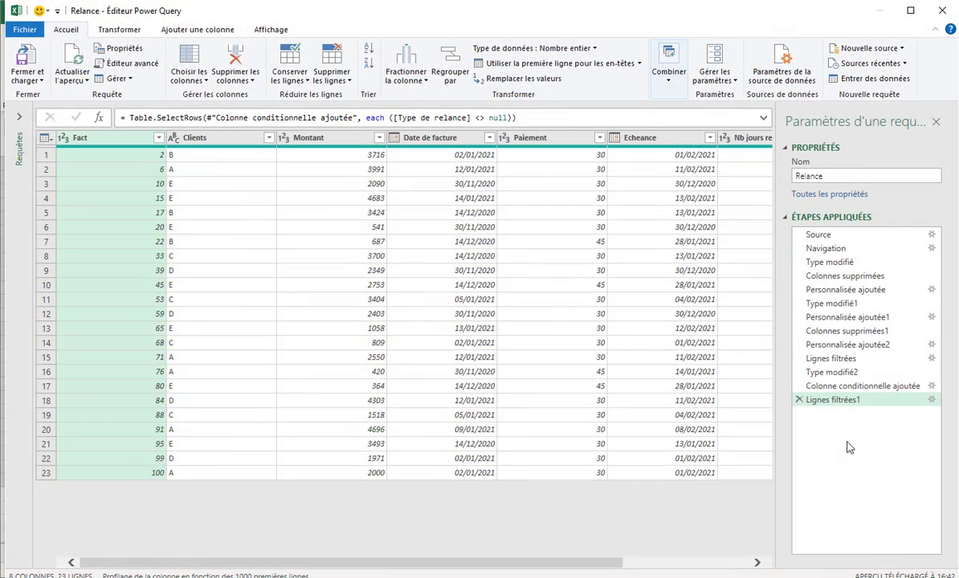
right_click(843, 236)
click(861, 247)
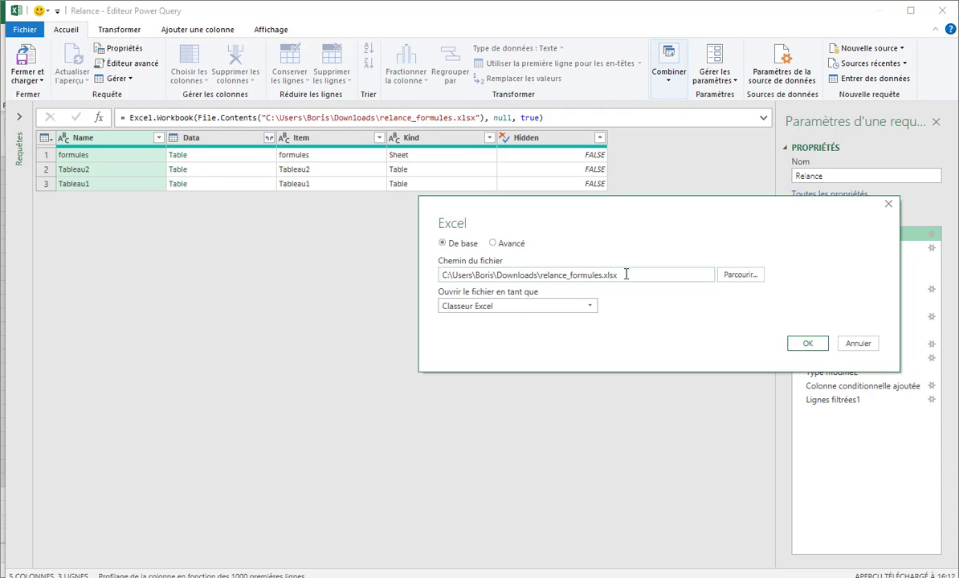
drag(642, 274, 429, 277)
click(698, 336)
click(858, 343)
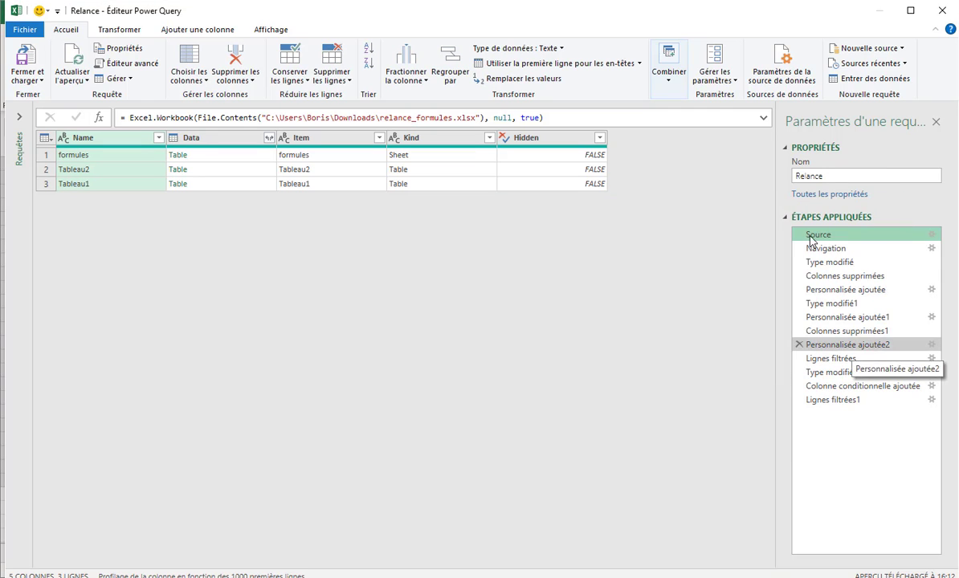